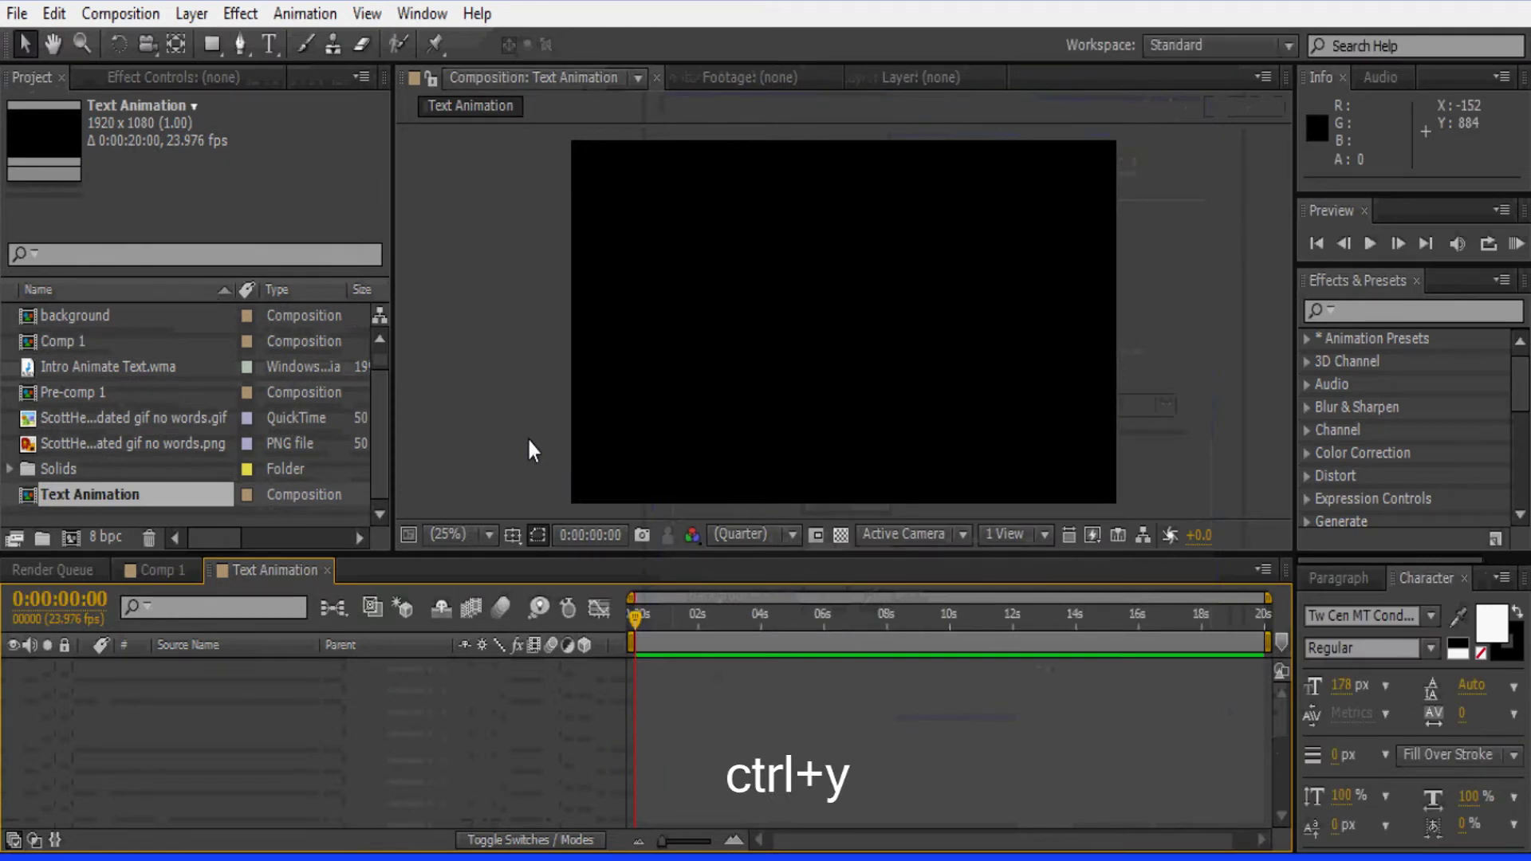
Create a 1920 x 1080 px solid layer in Text Animation, keeping the default deep royal blue color.
key("ctrl+y")
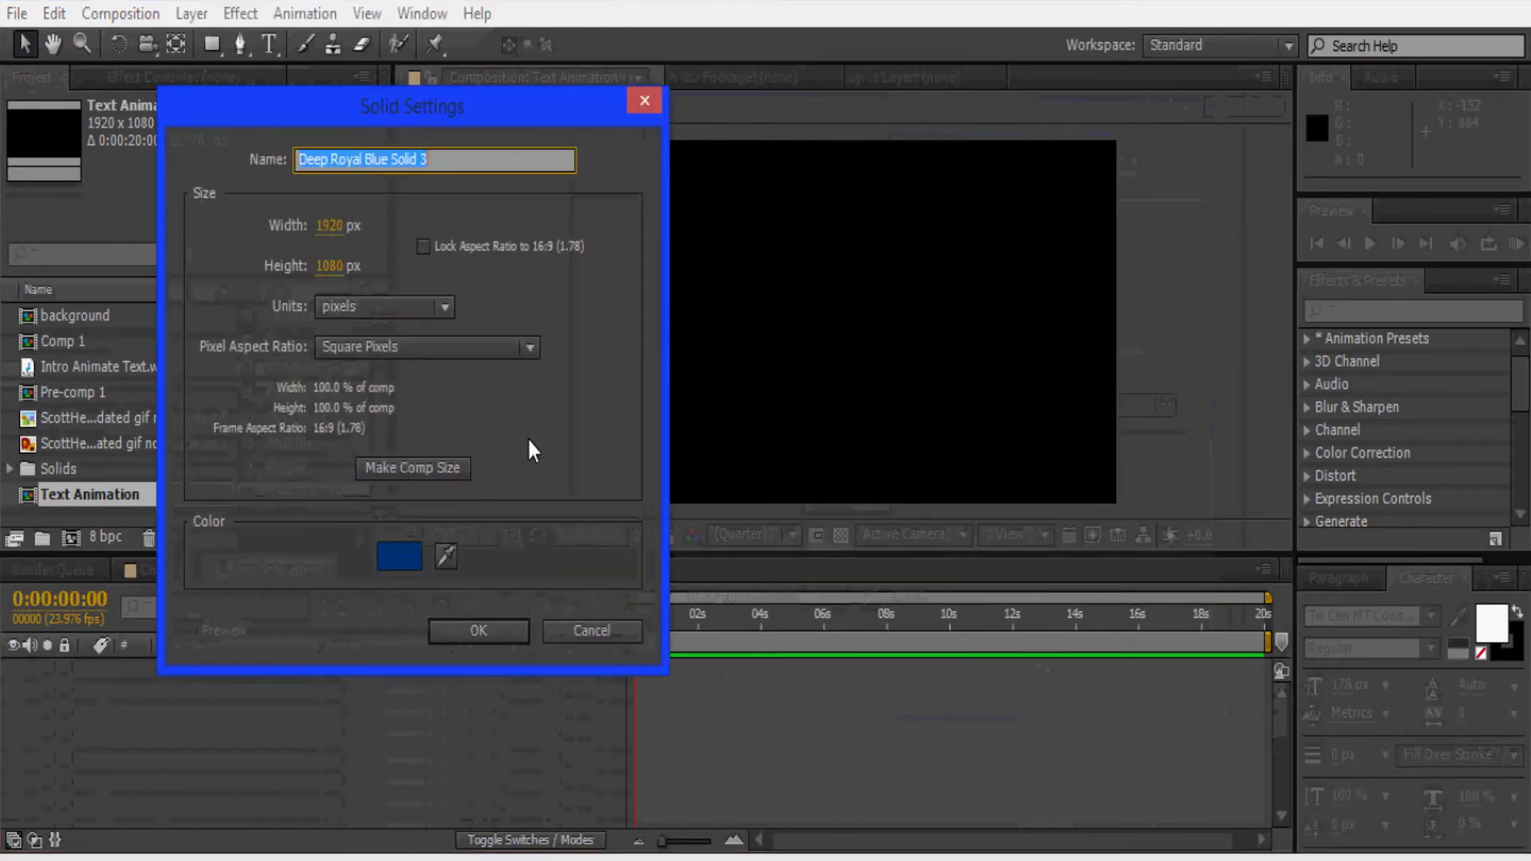
left_click(481, 629)
left_click(747, 721)
left_click(768, 671)
Apply the Hue/Saturation effect to the blue solid with master hue 21° and master saturation 11.
left_click(1370, 311)
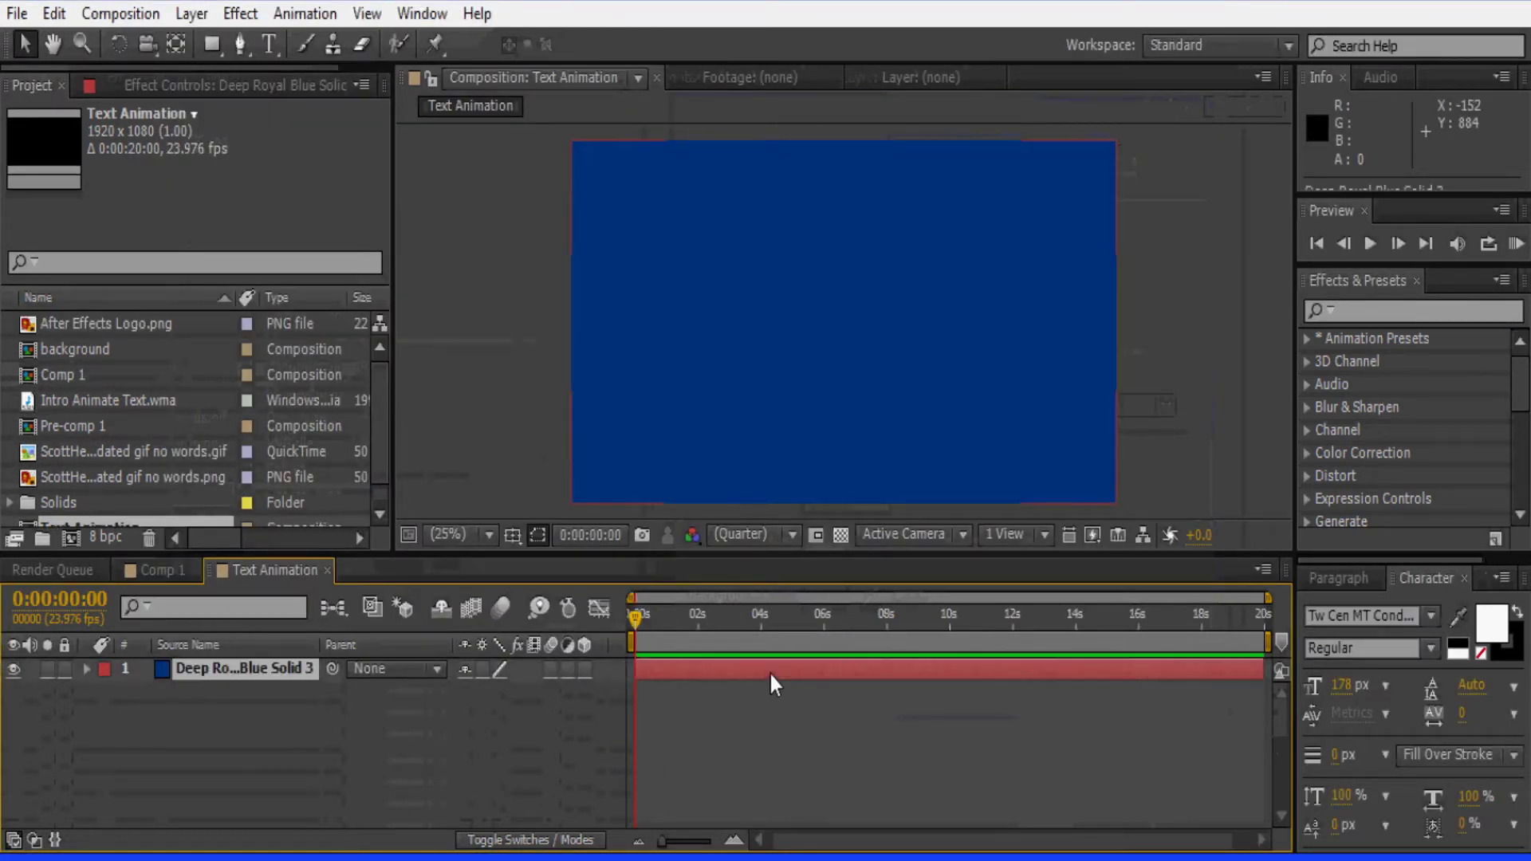
type("hue")
left_click_drag(1390, 453, 922, 332)
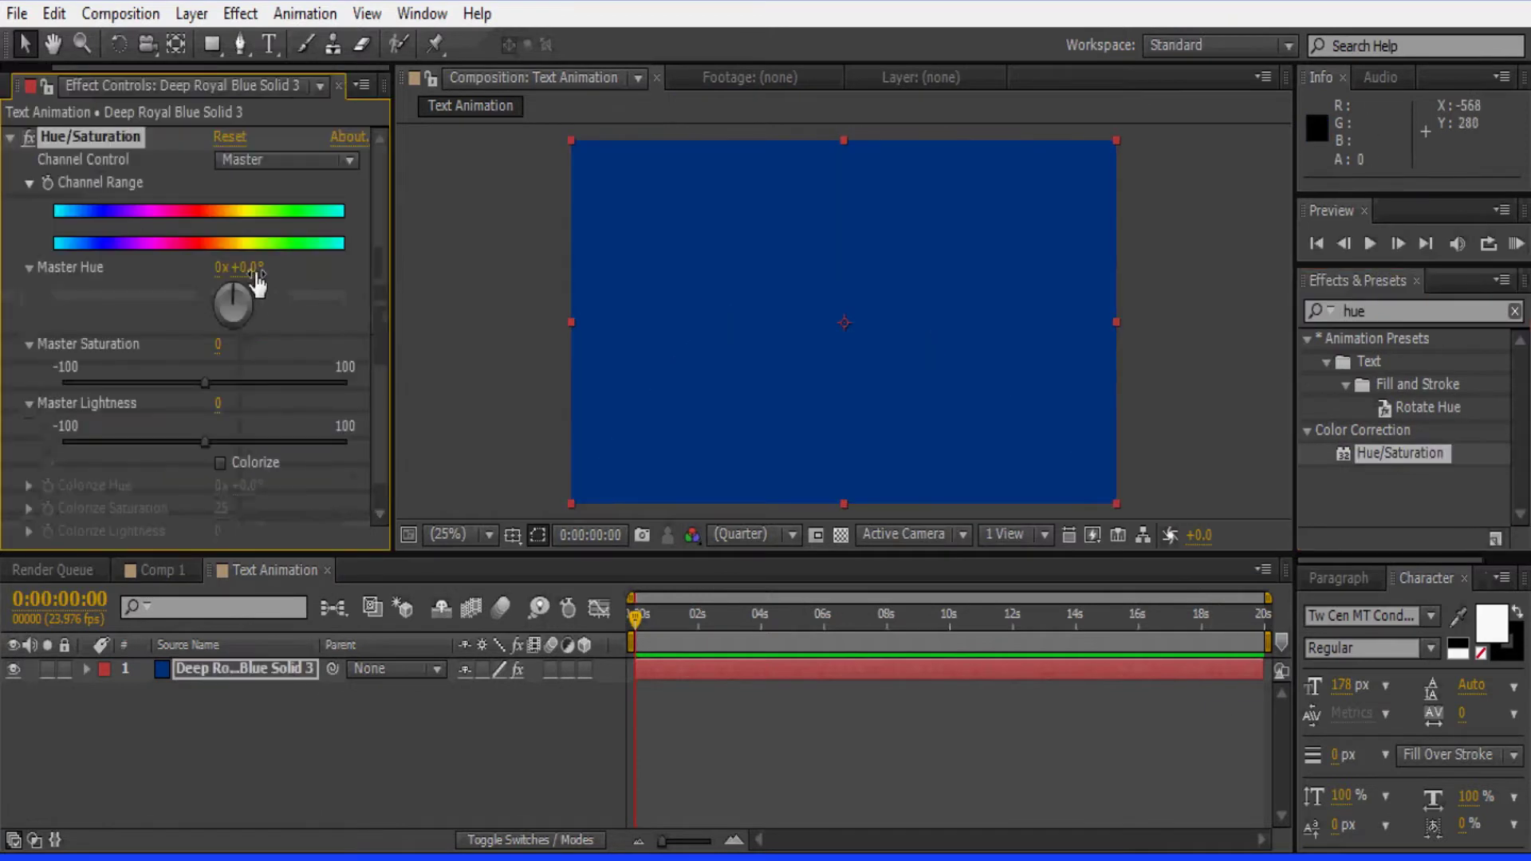
left_click_drag(222, 355, 268, 367)
left_click_drag(232, 301, 237, 295)
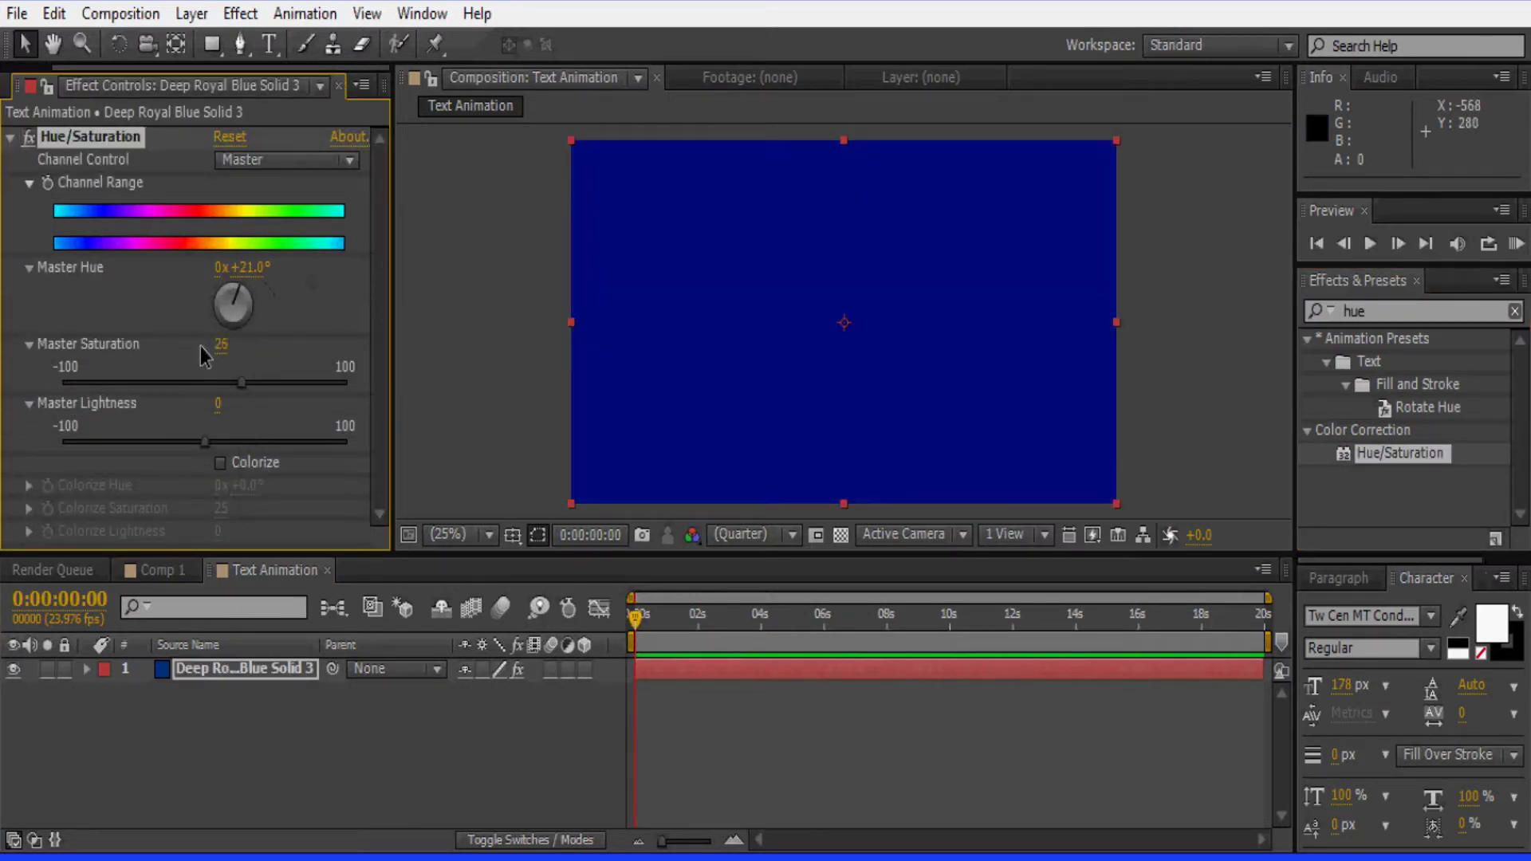
left_click_drag(221, 349, 208, 349)
left_click(745, 723)
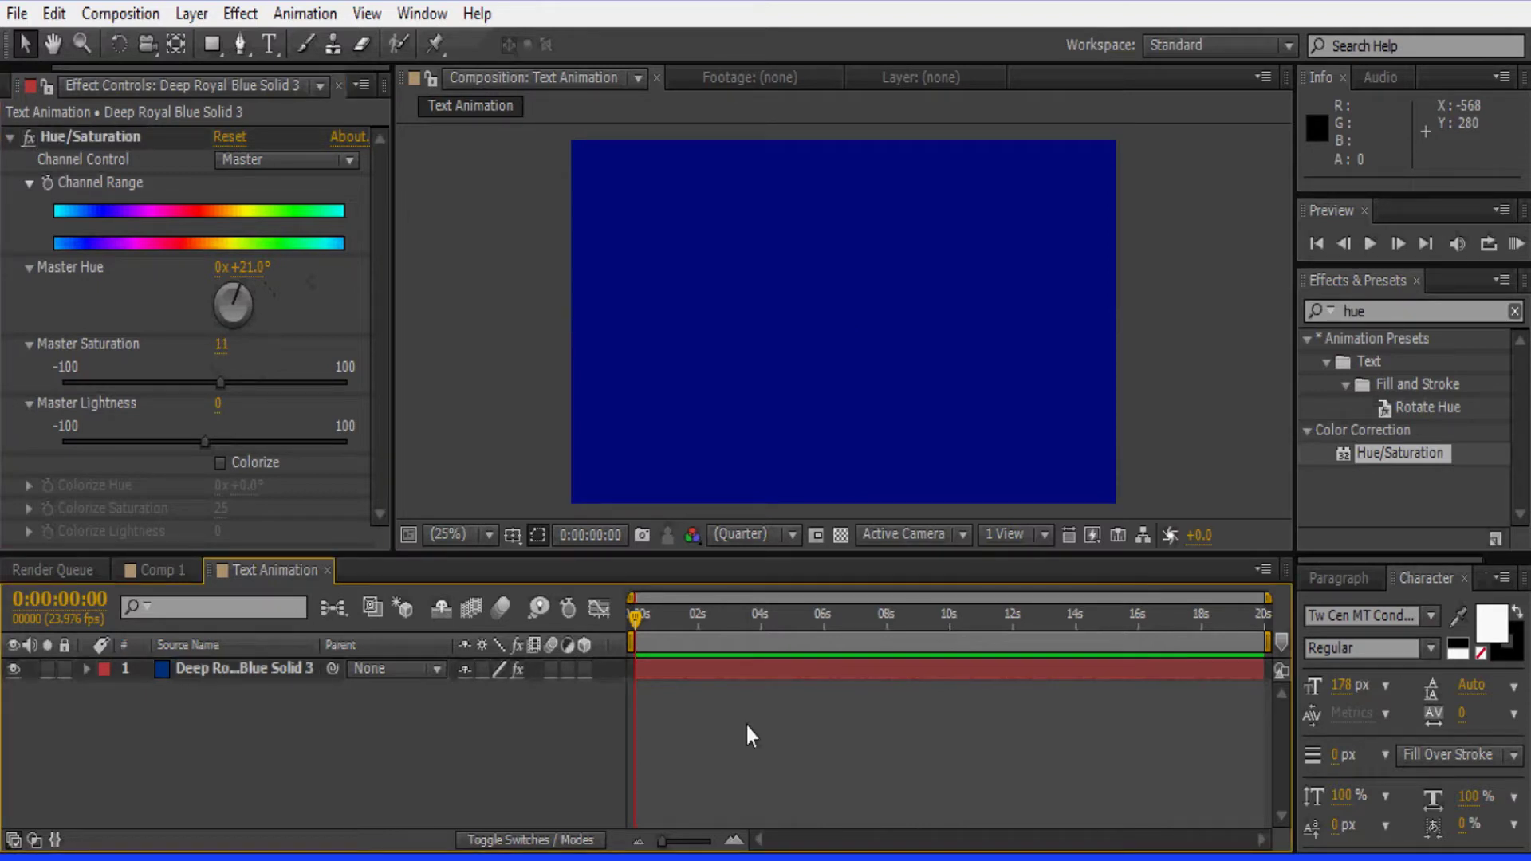
Add the text "Hey" in the left half of the composition.
left_click(267, 46)
key("ctrl+t")
left_click(651, 303)
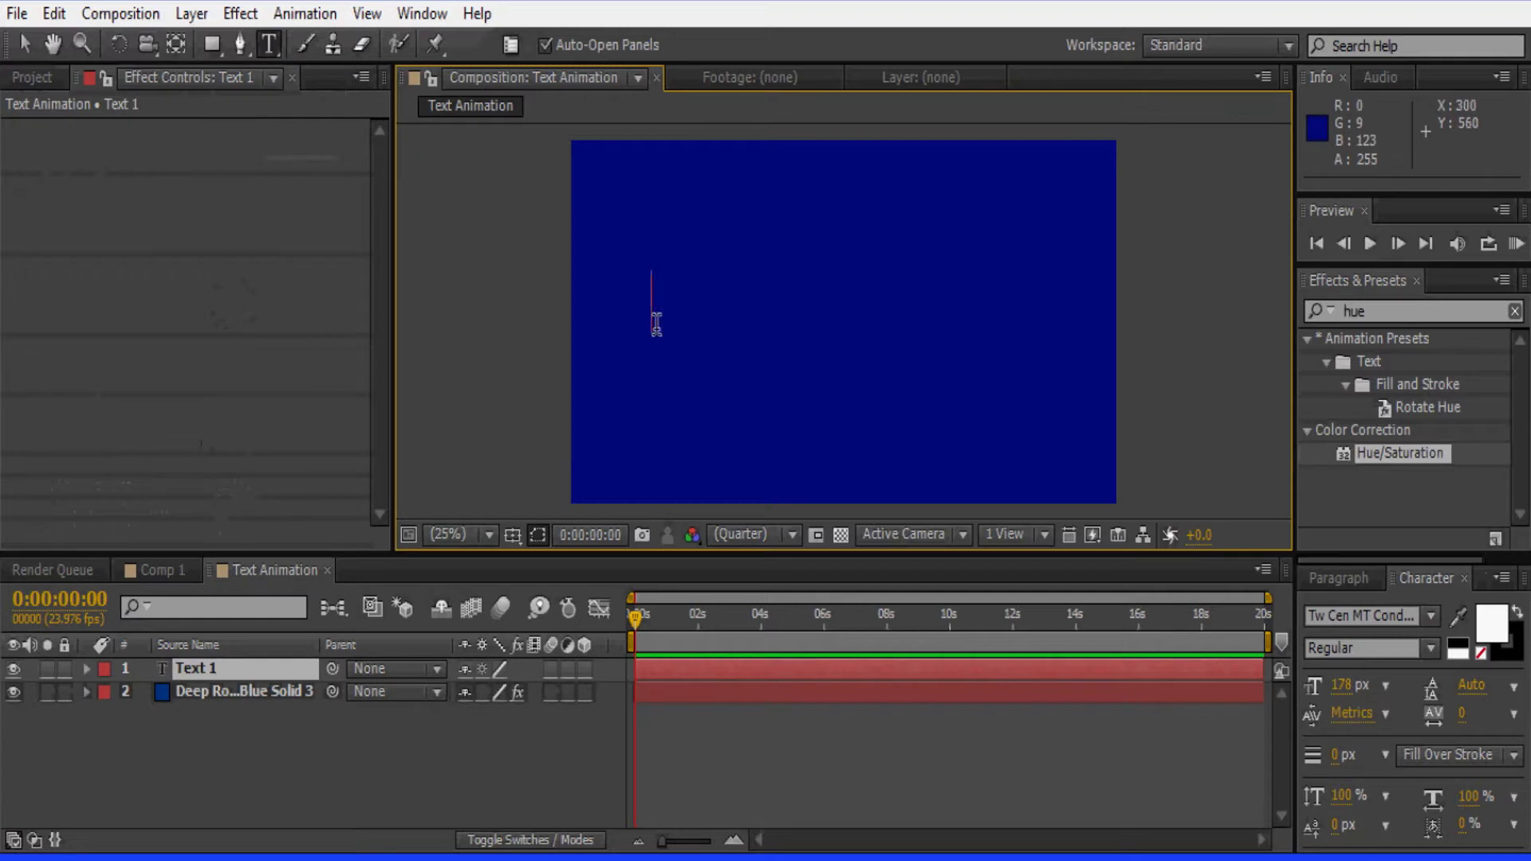
type("Hey")
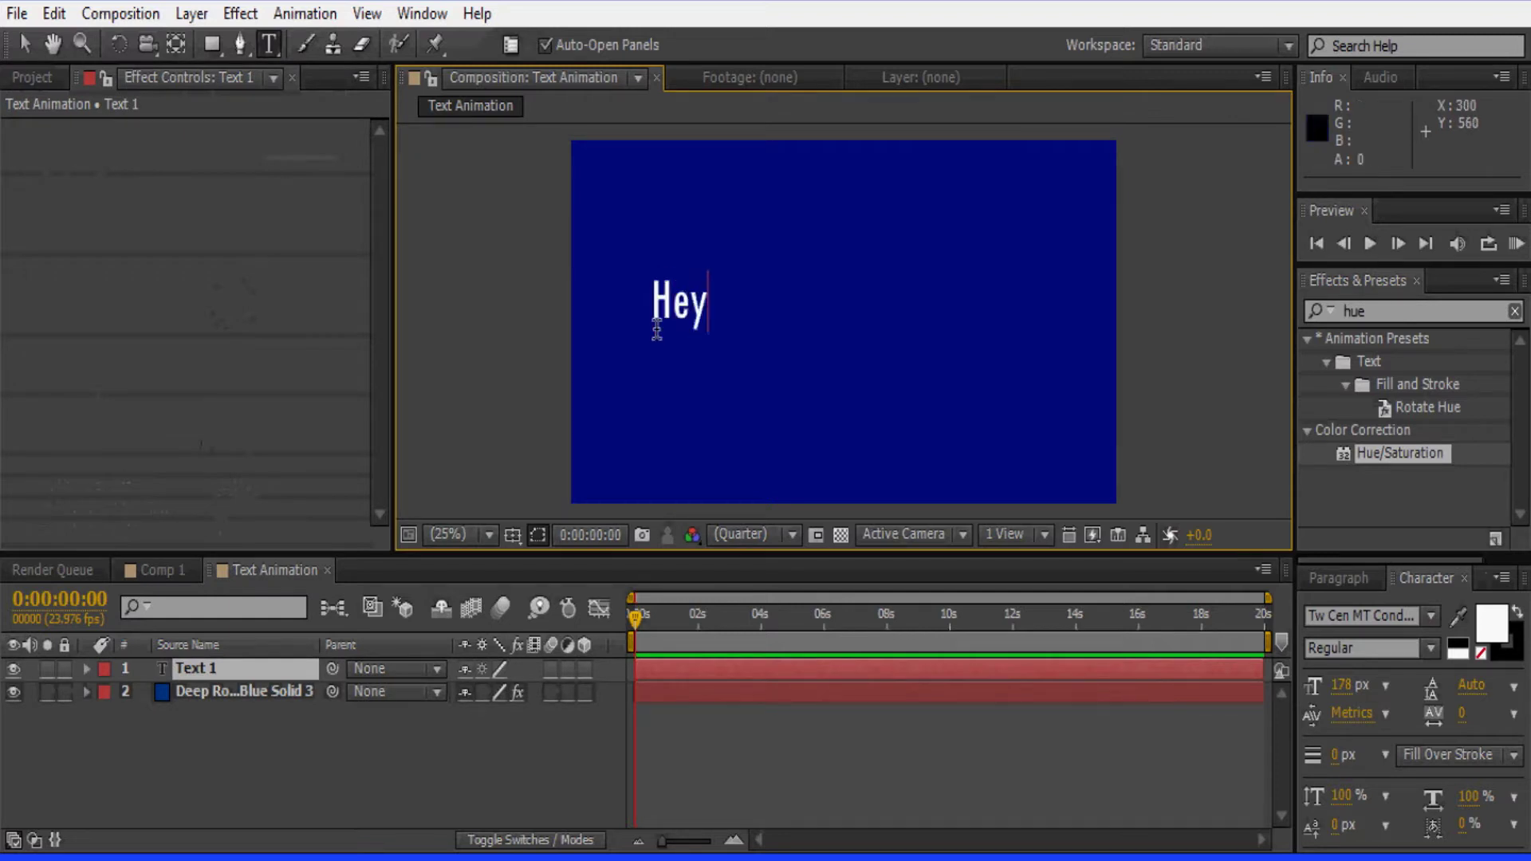
Change the font of the text "Hey" to Vrinda.
left_click_drag(692, 286, 649, 281)
left_click_drag(1349, 551, 1347, 470)
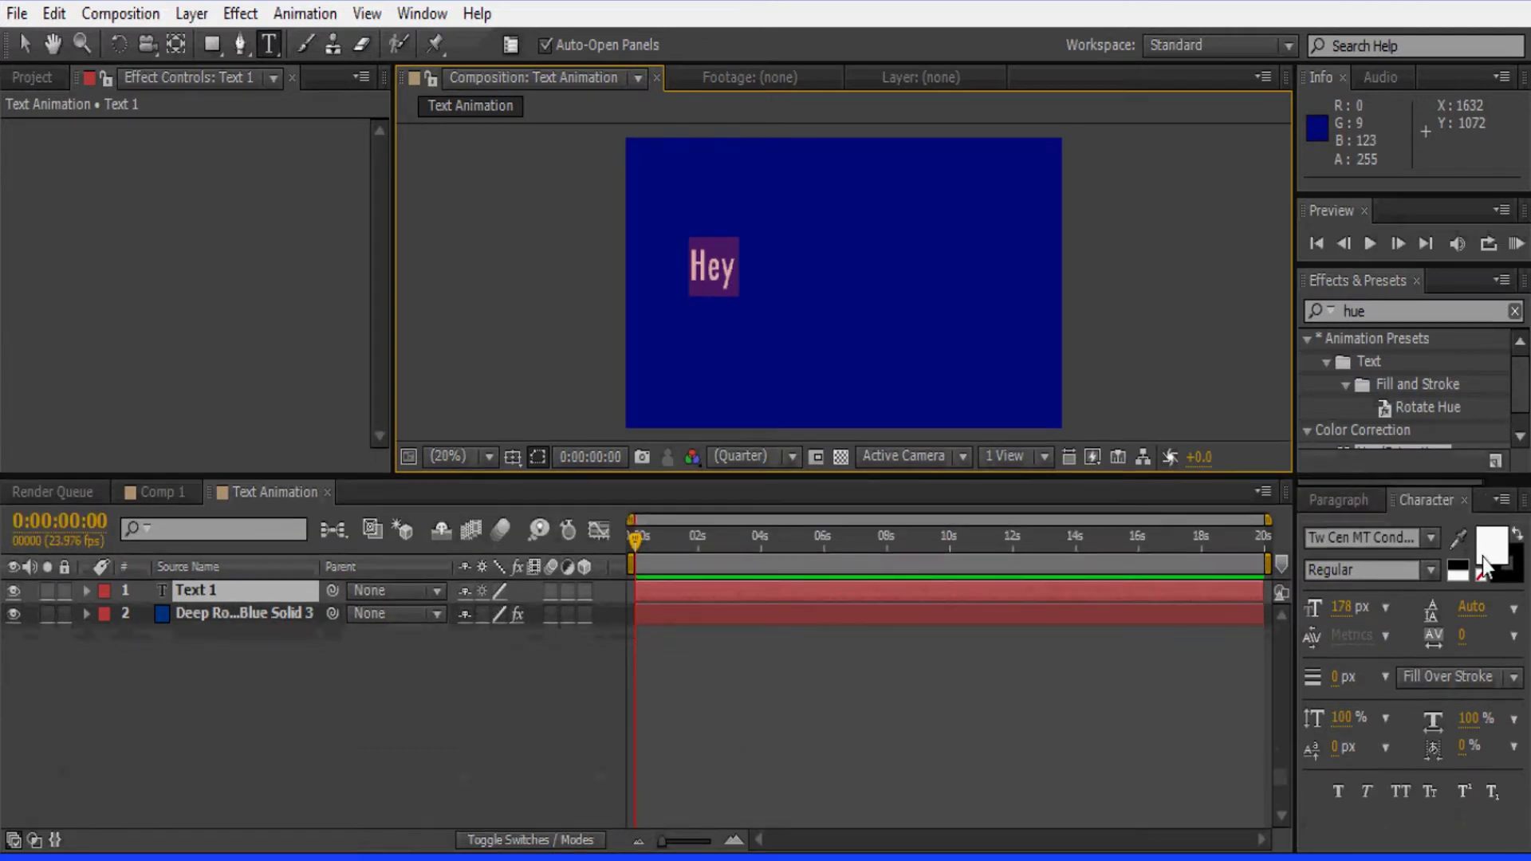
left_click(1426, 536)
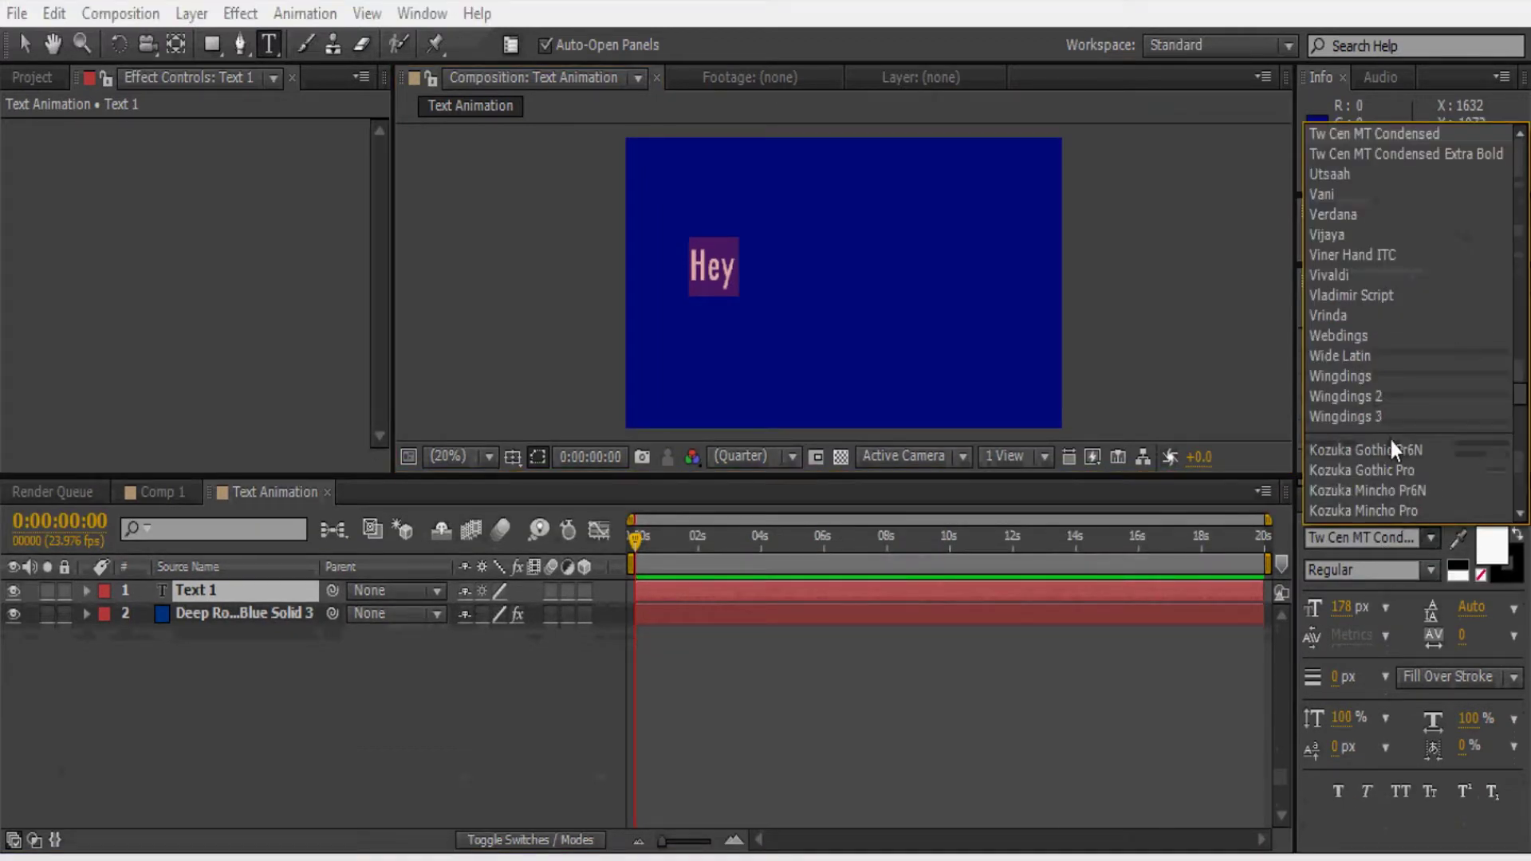
left_click(1389, 318)
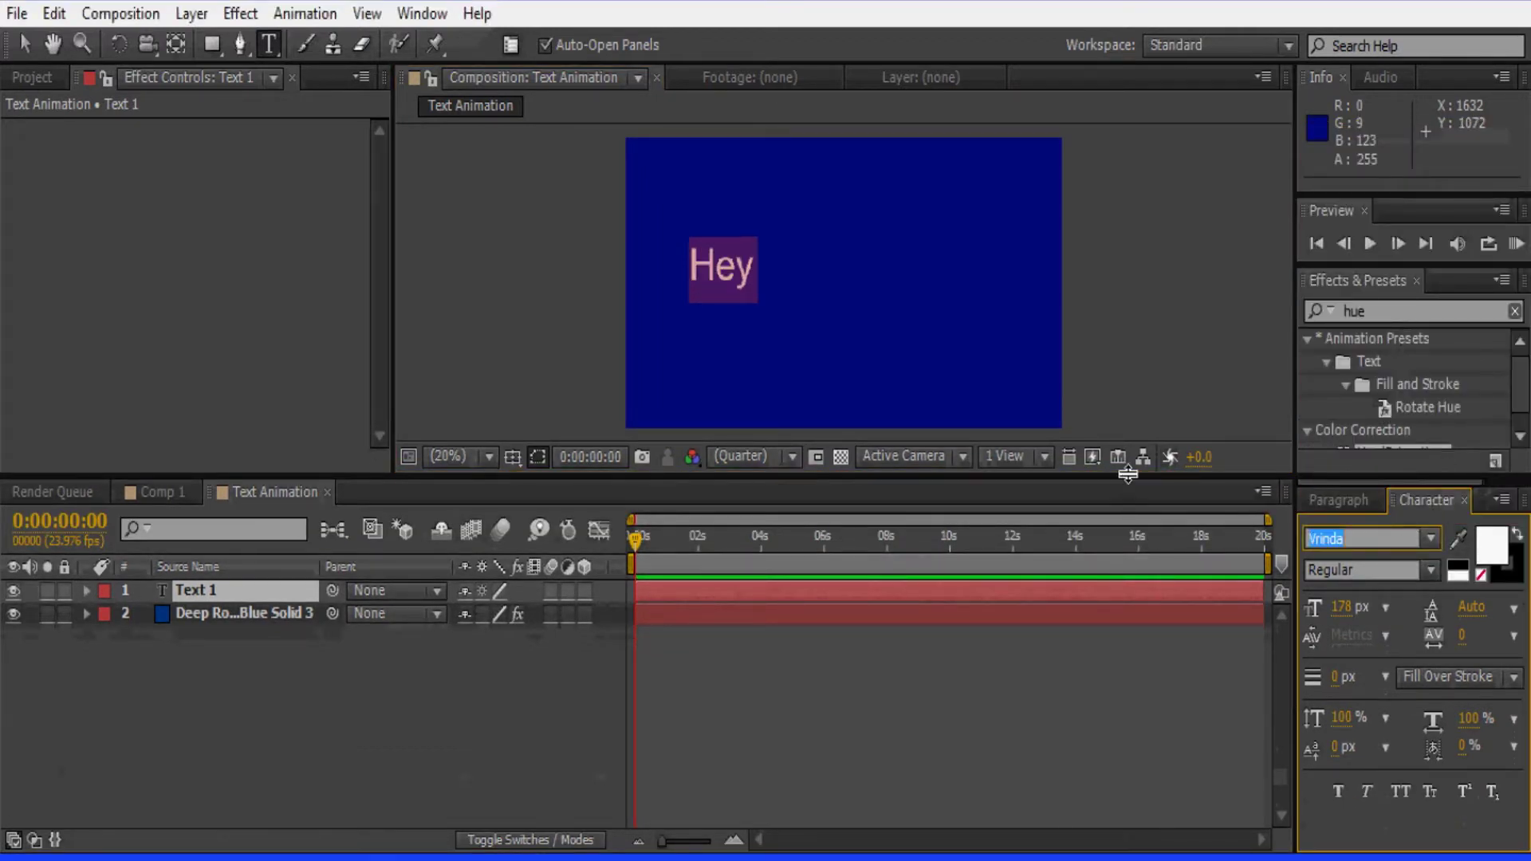
left_click_drag(1127, 474, 1127, 534)
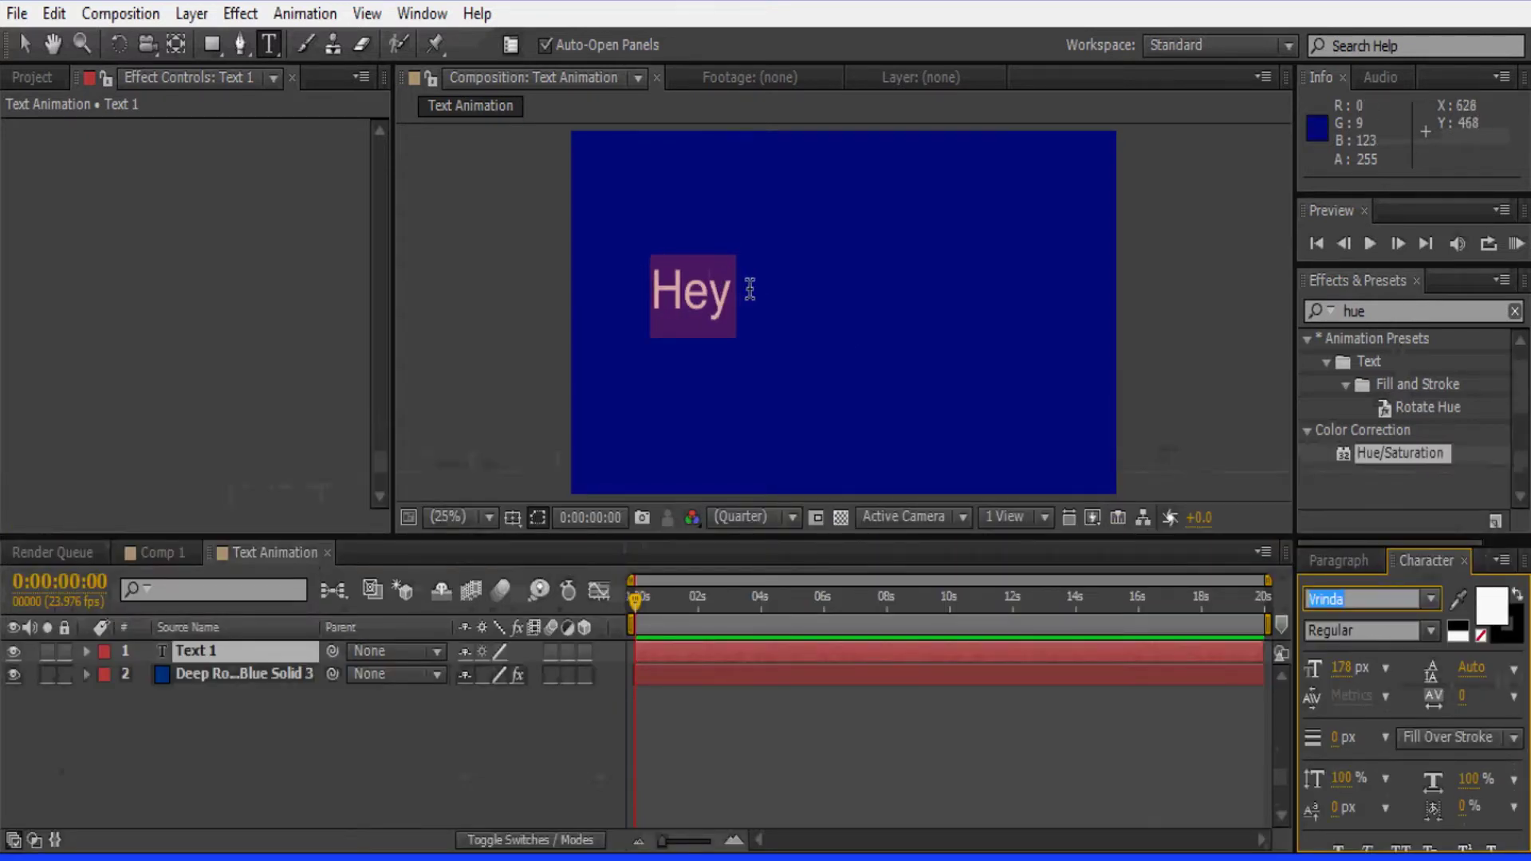
left_click(749, 289)
Trim the start of the Hey layer to 0:00:01:06.
left_click(24, 44)
left_click(675, 598)
key("alt+bracketleft")
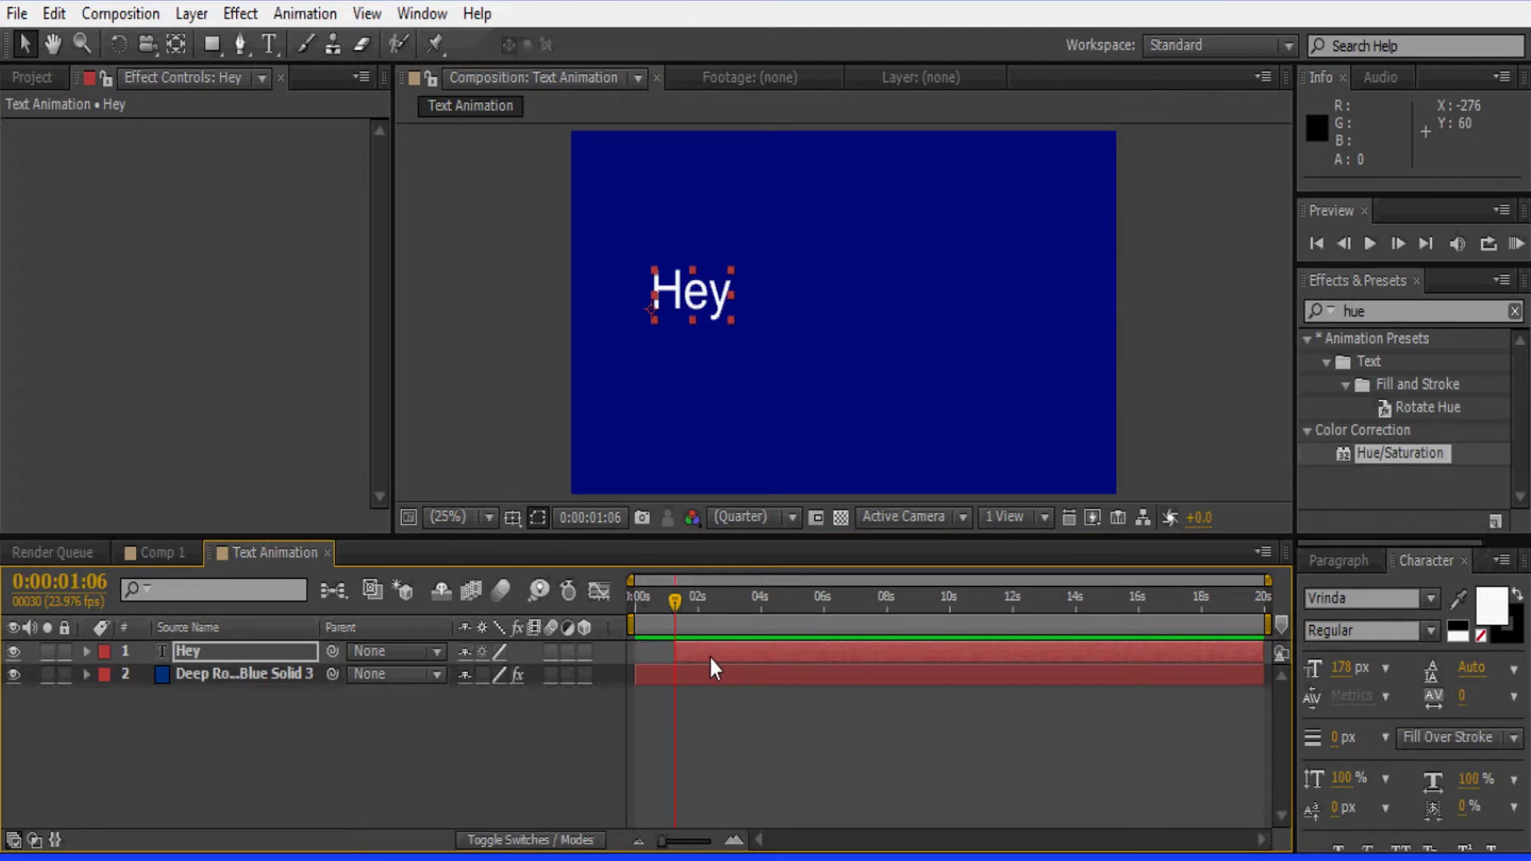
Add position and scale keyframes to the Hey layer at 0:00:01:22.
left_click(706, 600)
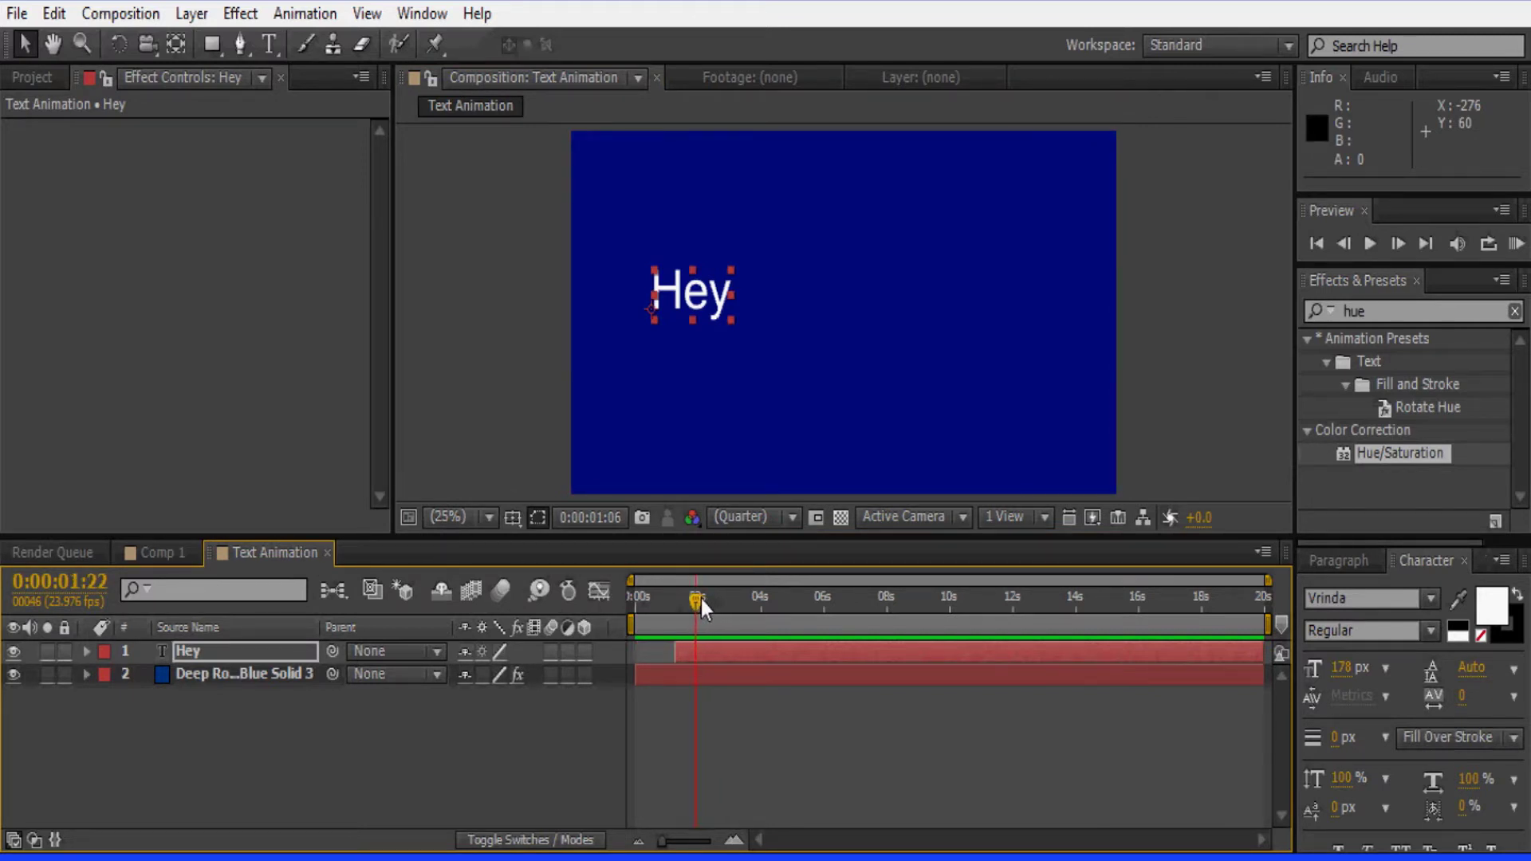
key("p")
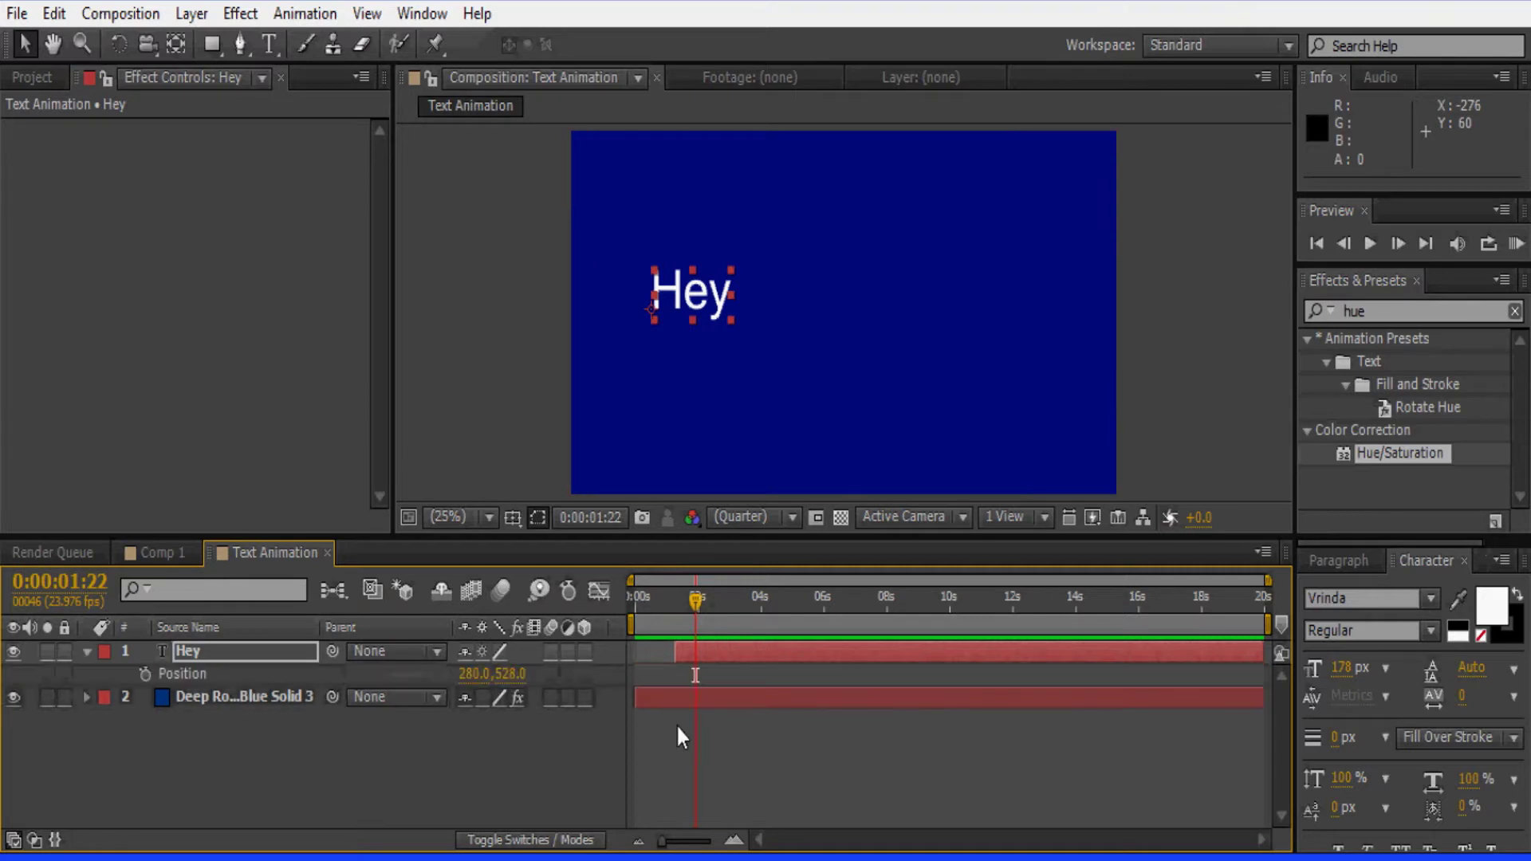
left_click(145, 674)
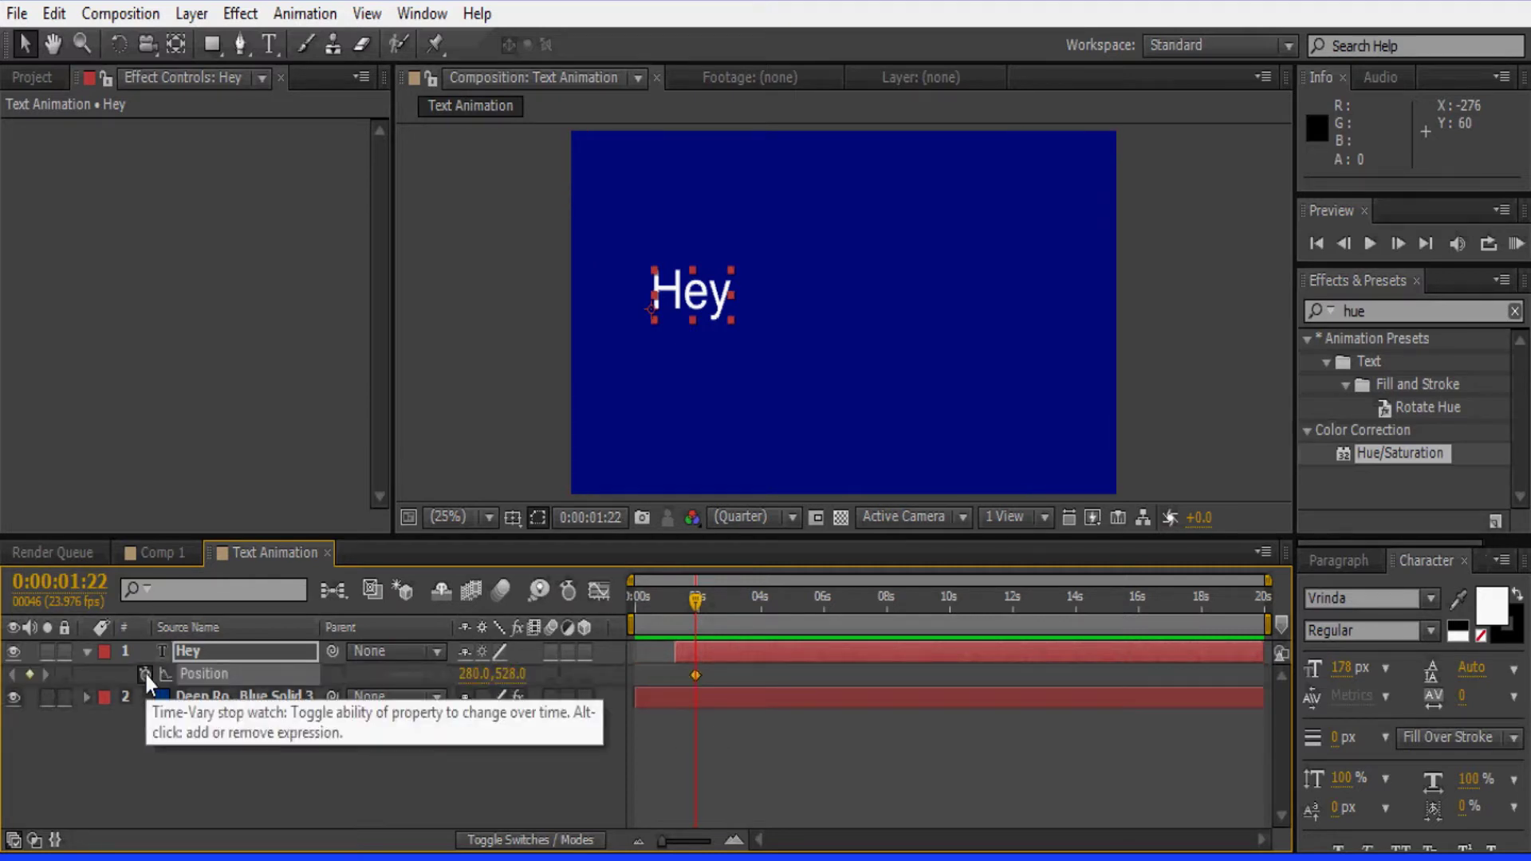
key("s")
left_click(144, 674)
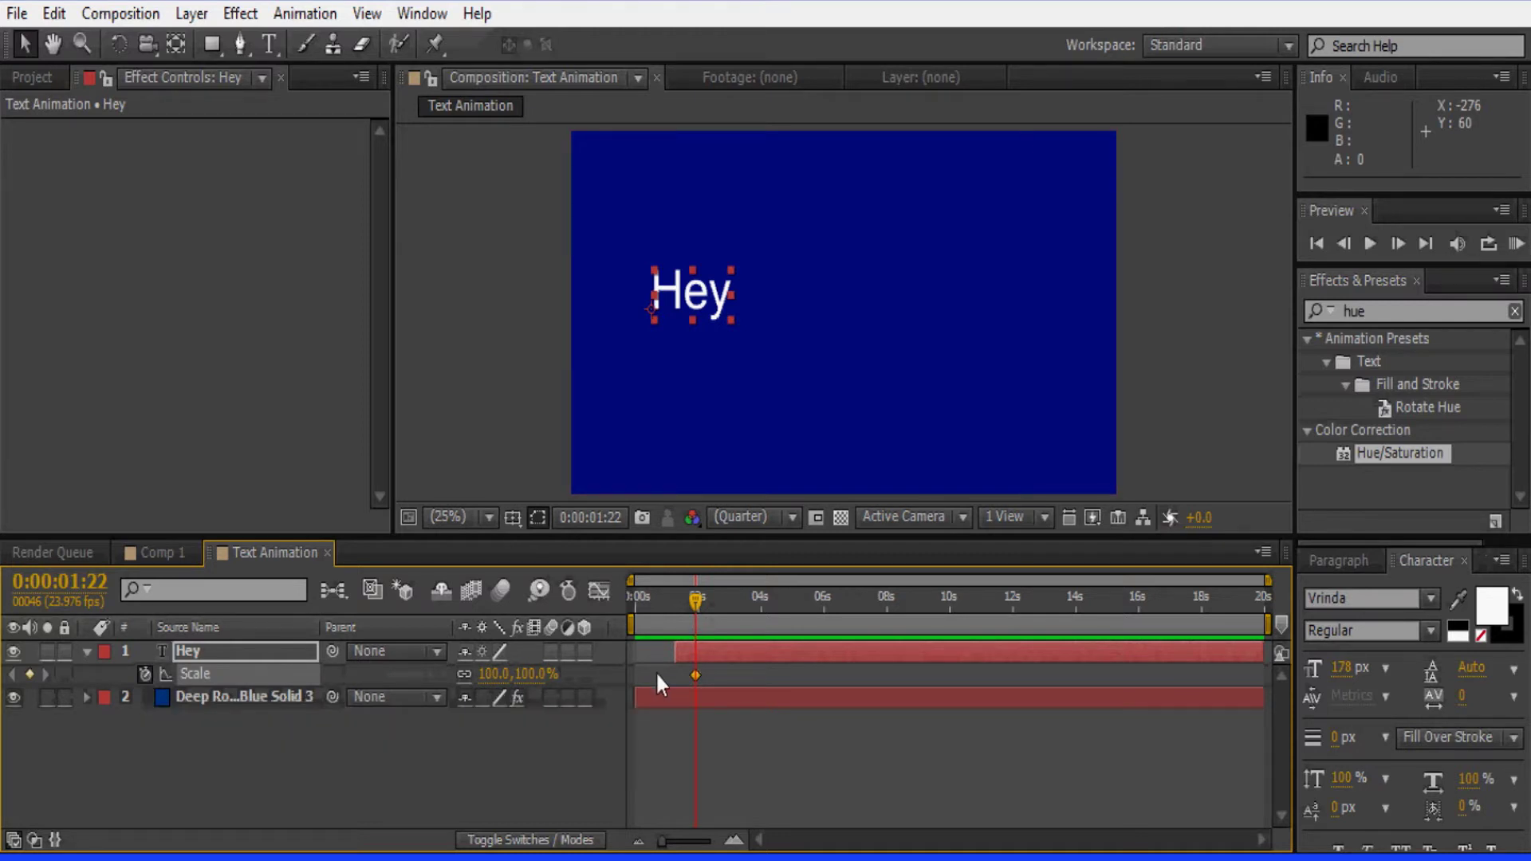
At 0:00:01:06, move the Hey text outside the frame's upper-left side, scale it to 56%, and preview the motion.
left_click_drag(668, 597, 669, 591)
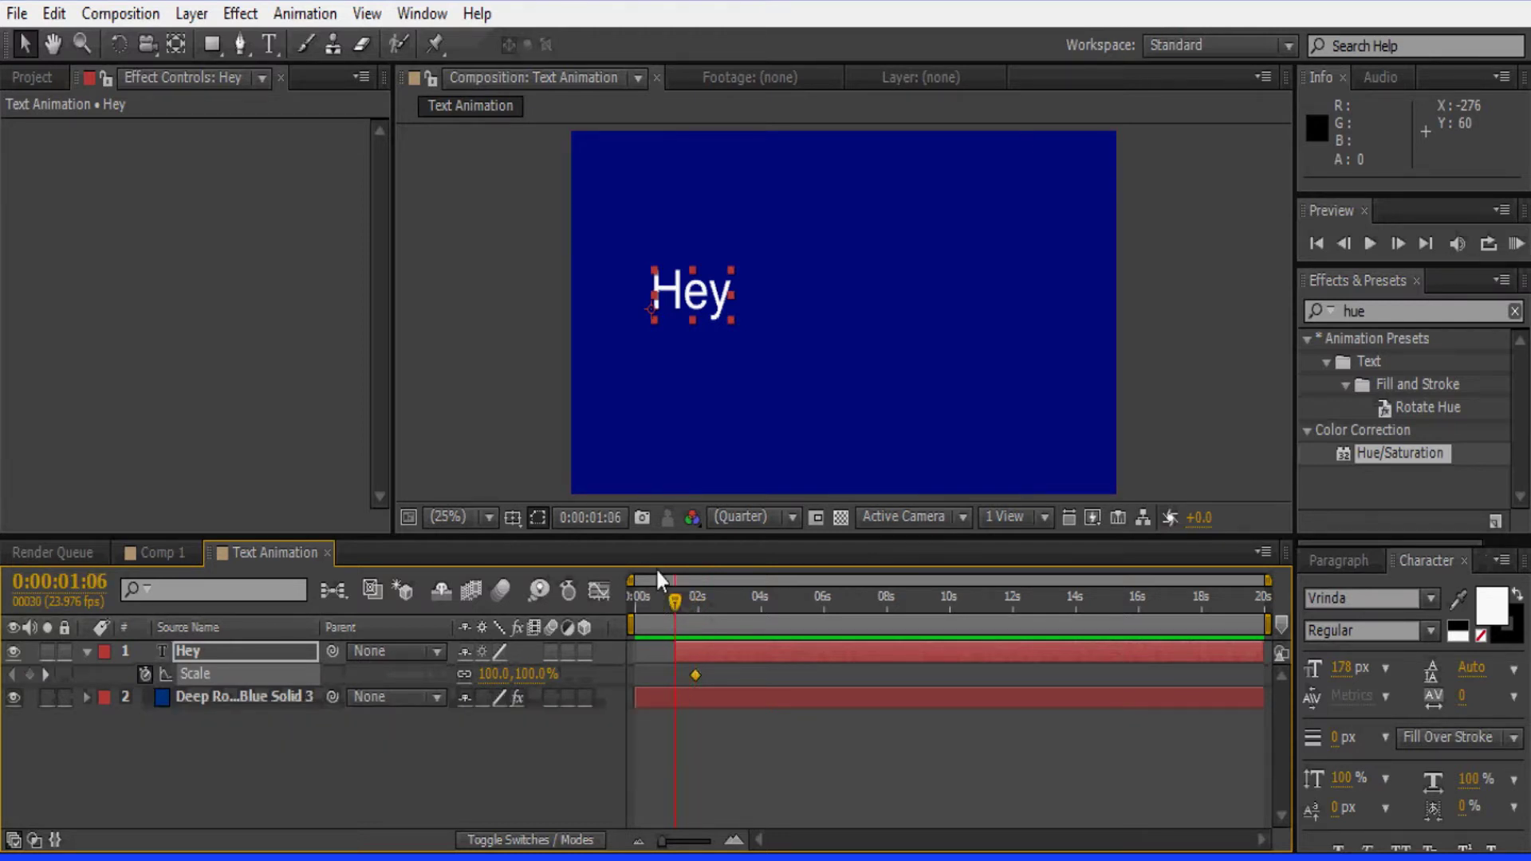
left_click_drag(691, 303, 493, 201)
left_click_drag(489, 677, 432, 654)
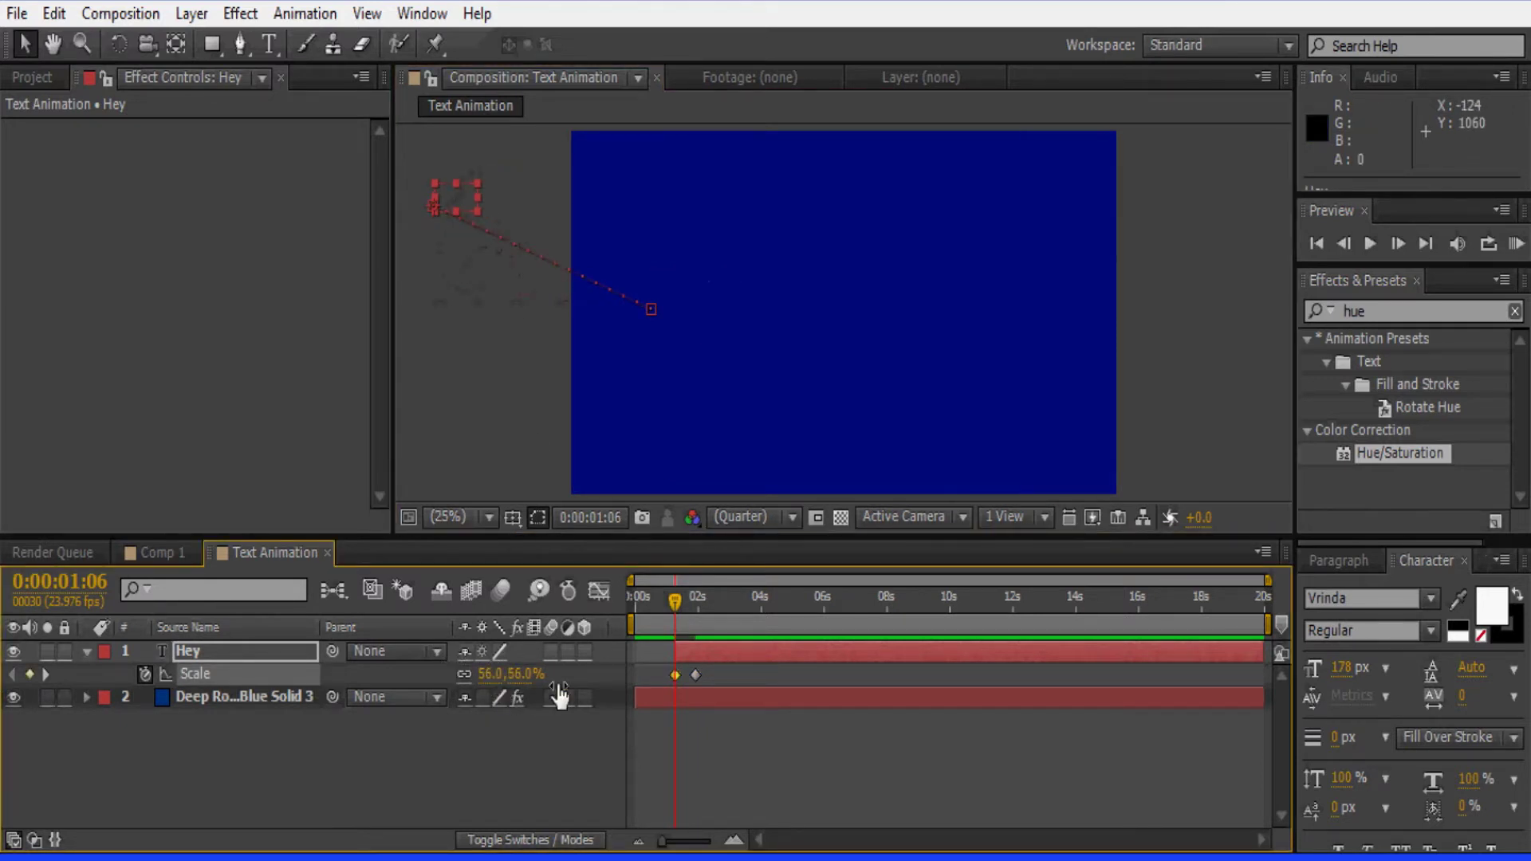
left_click(1369, 244)
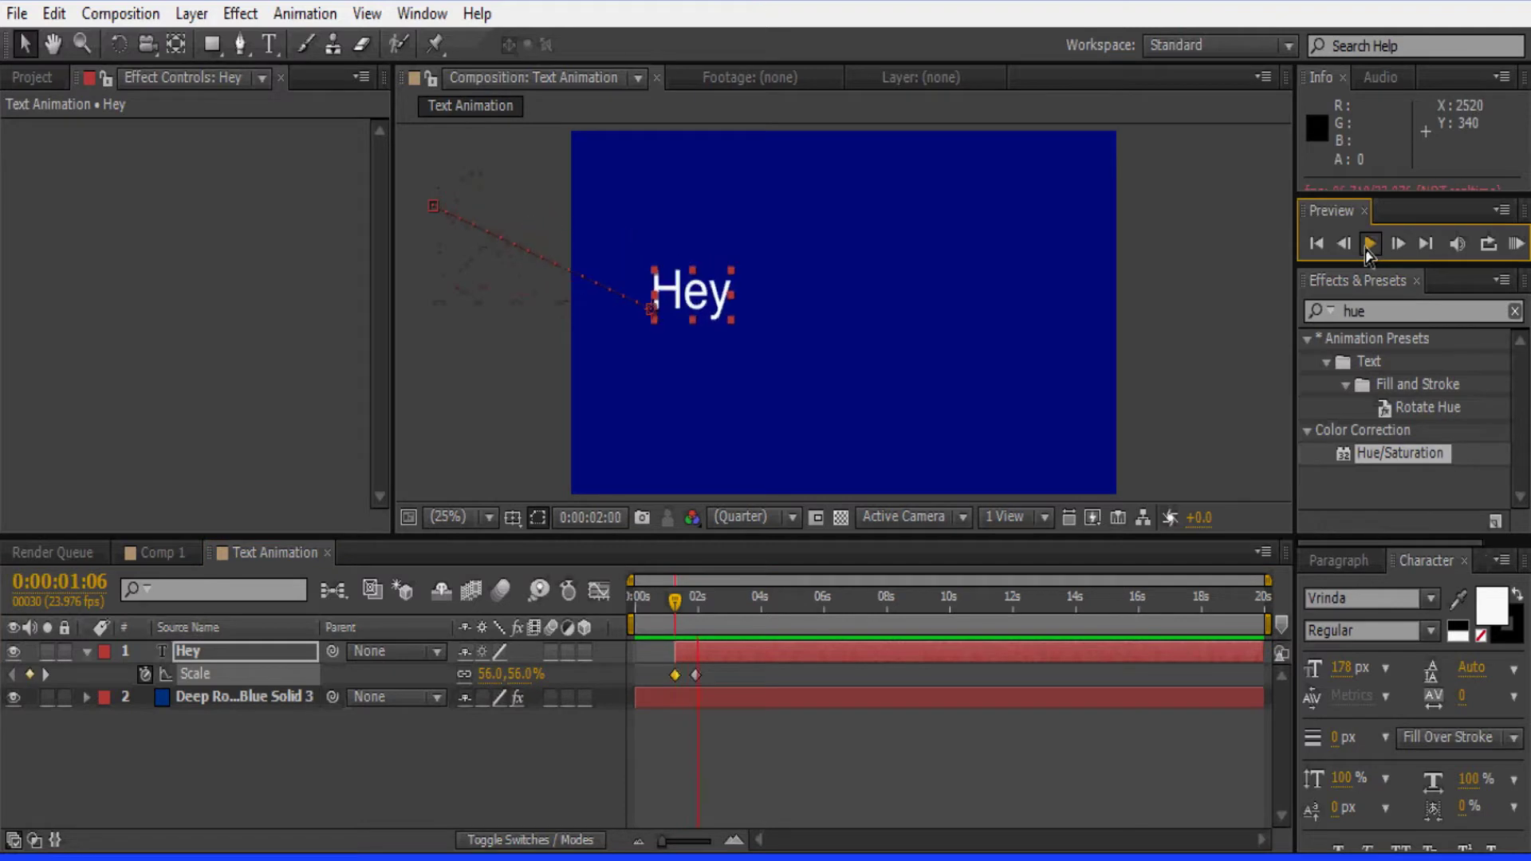
Set the Hey layer's scale keyframe at 0:00:01:22 to 134% and preview the animation.
left_click(710, 621)
left_click(695, 610)
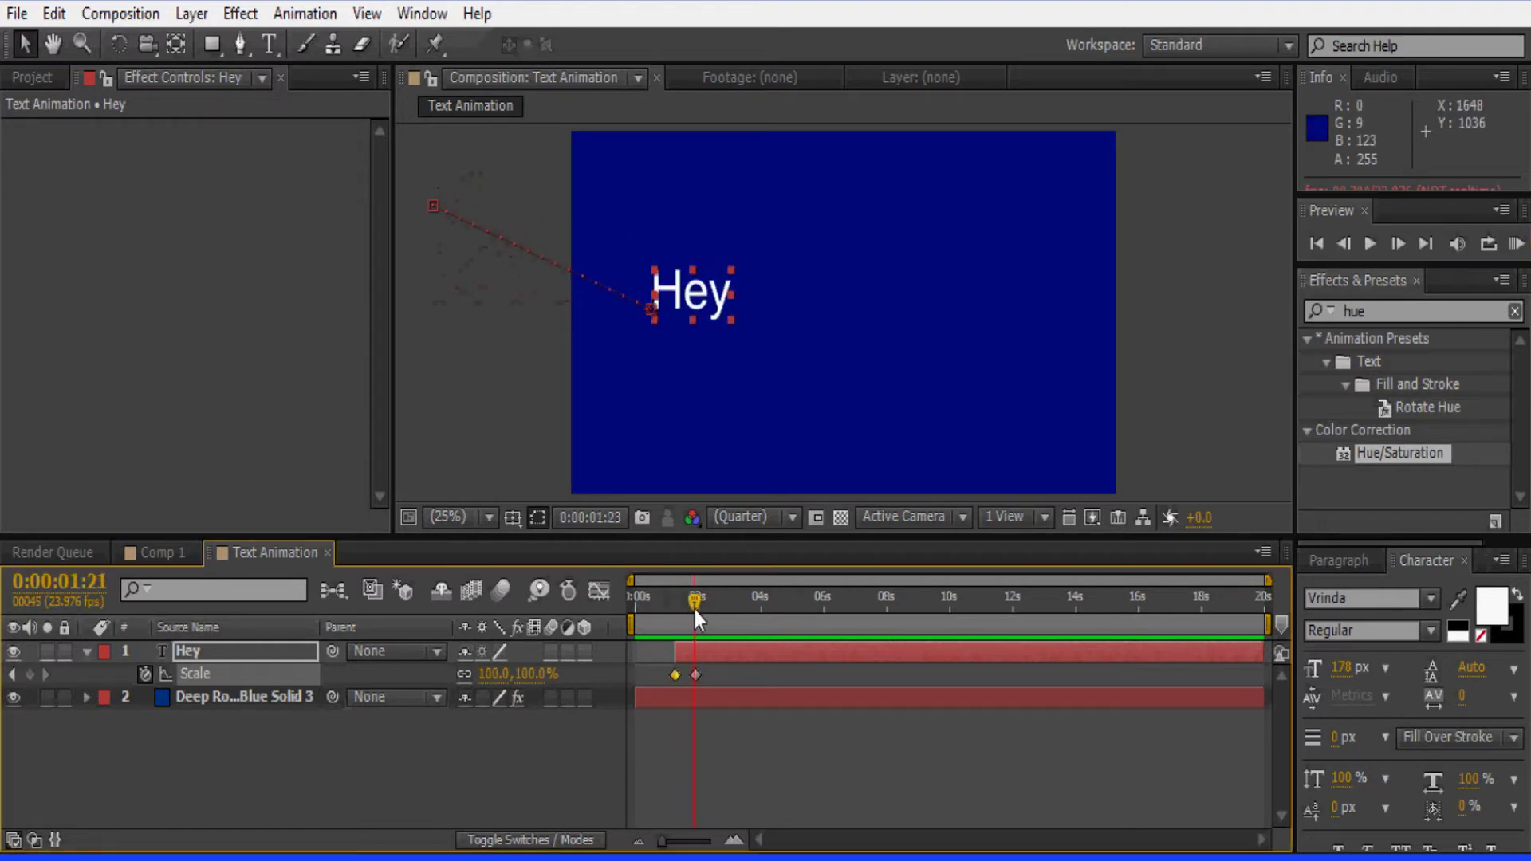
left_click_drag(695, 614, 698, 614)
left_click(710, 842)
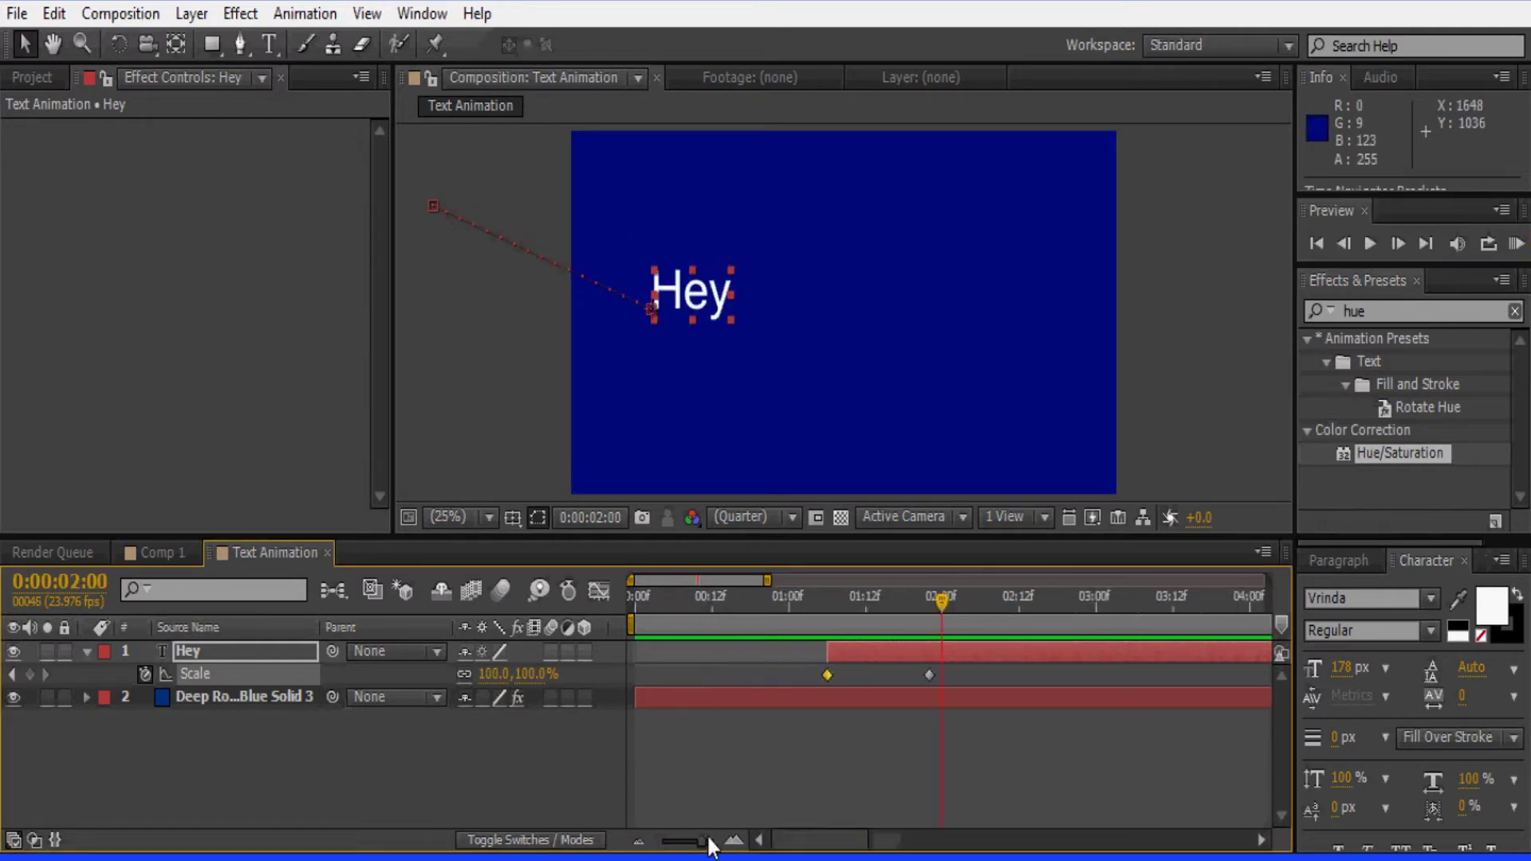
left_click(897, 604)
left_click_drag(712, 843, 693, 843)
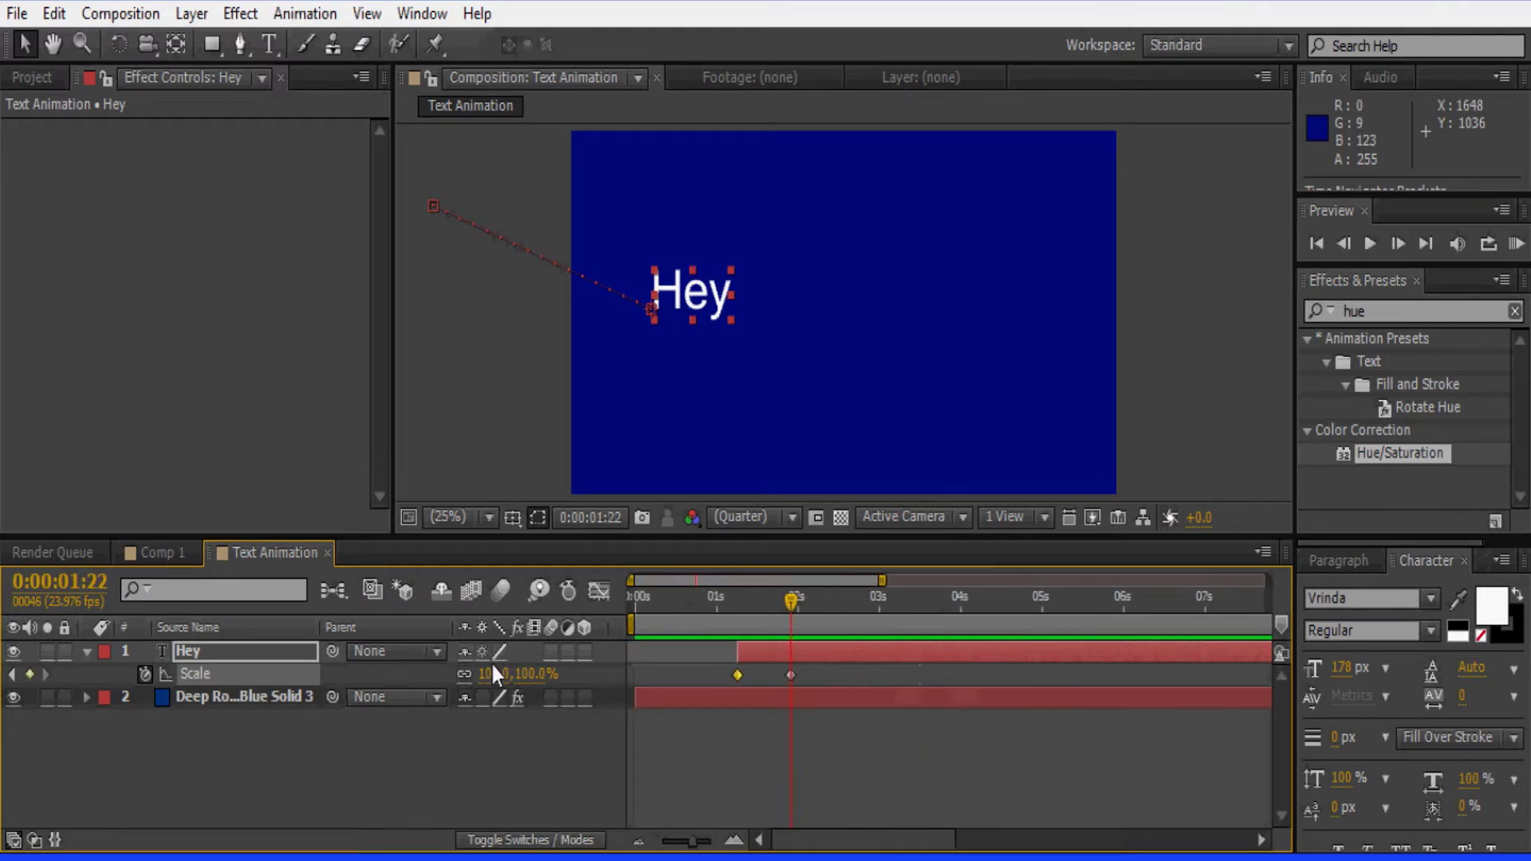
left_click(710, 601)
left_click(1365, 246)
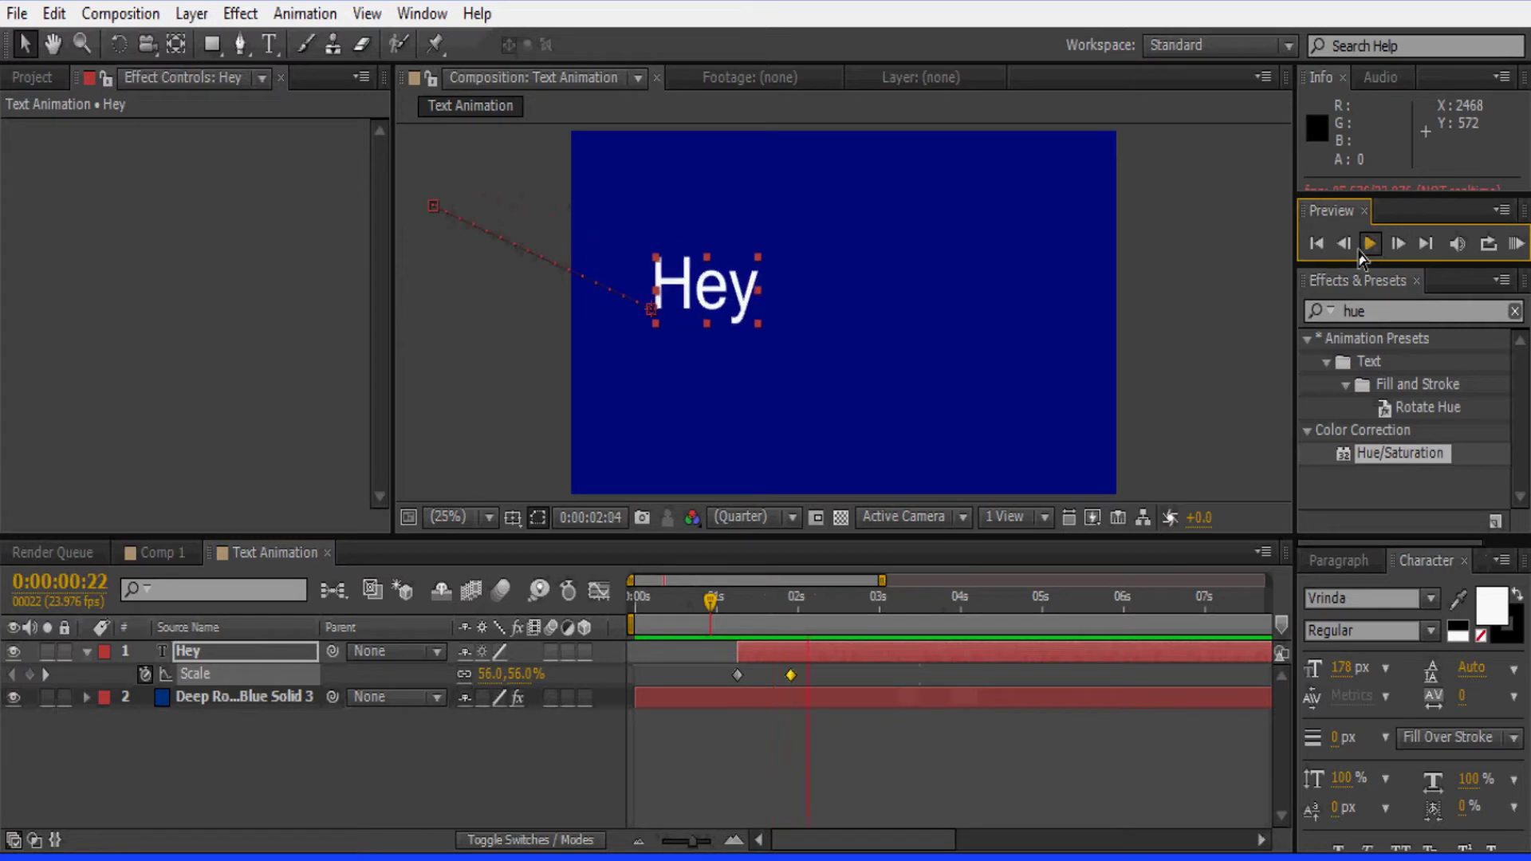
Shift the ending scale and position keyframes of the Hey layer earlier to 0:00:01:14 and preview the faster entrance.
left_click(794, 610)
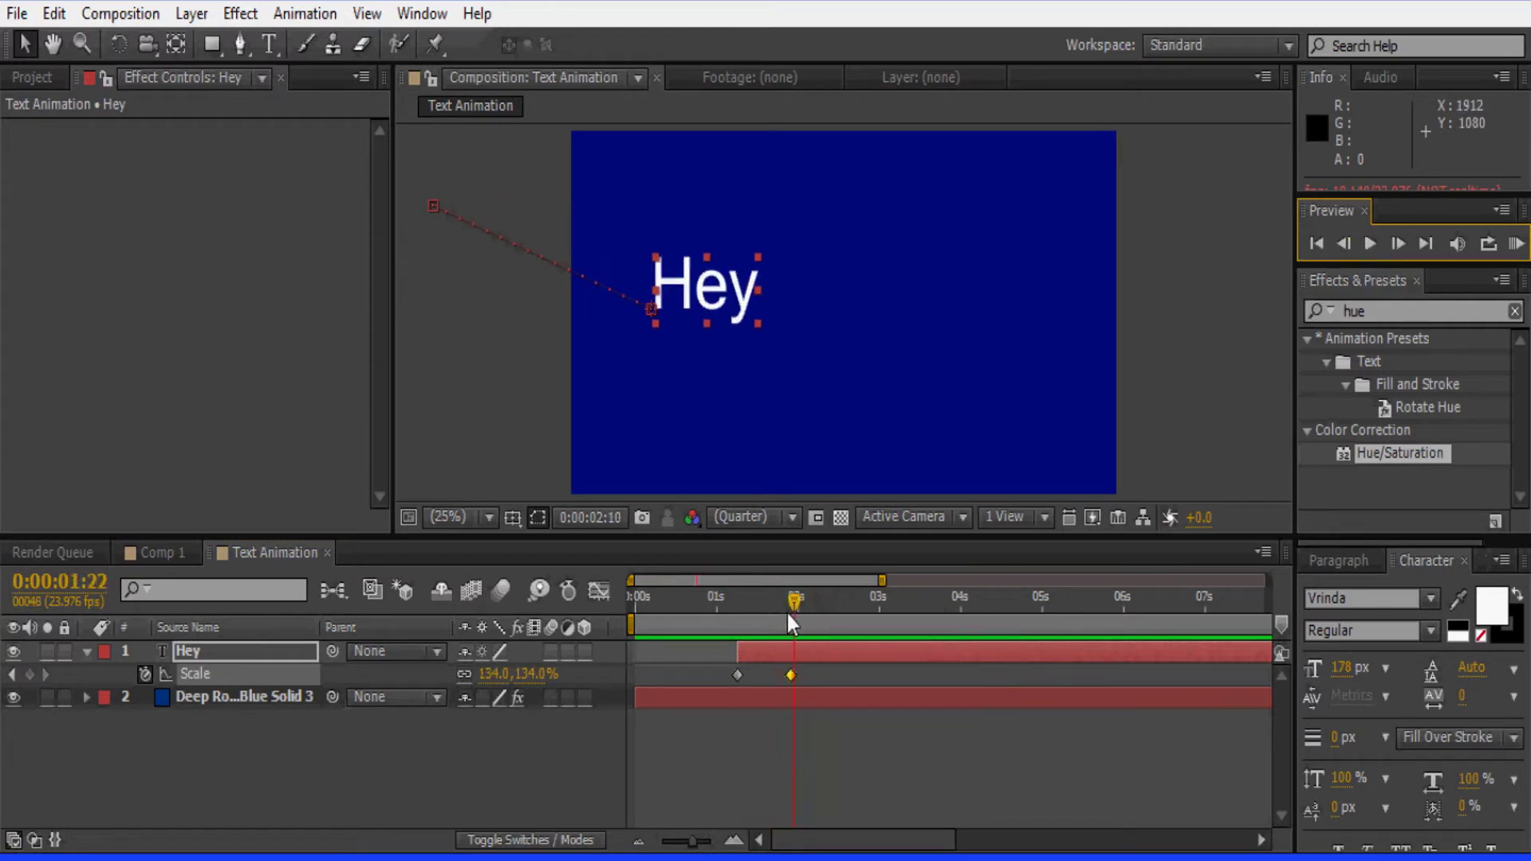
mouse_move(764, 614)
left_mouse_down()
mouse_move(738, 611)
mouse_move(786, 601)
mouse_move(763, 608)
left_mouse_up()
left_click_drag(791, 675, 764, 678)
key("p")
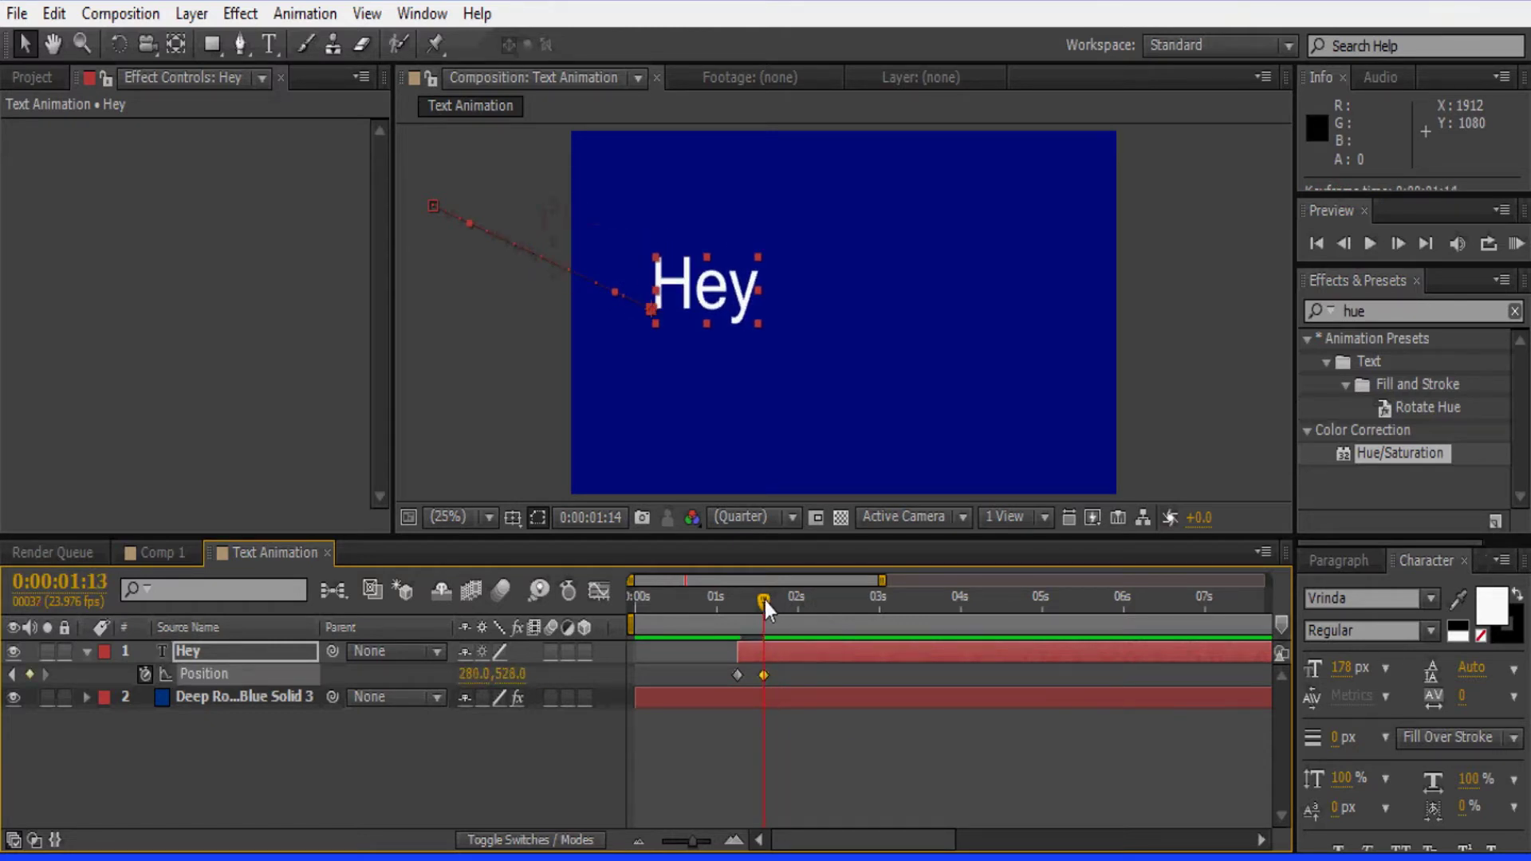
left_click_drag(768, 600, 720, 600)
left_click(1516, 244)
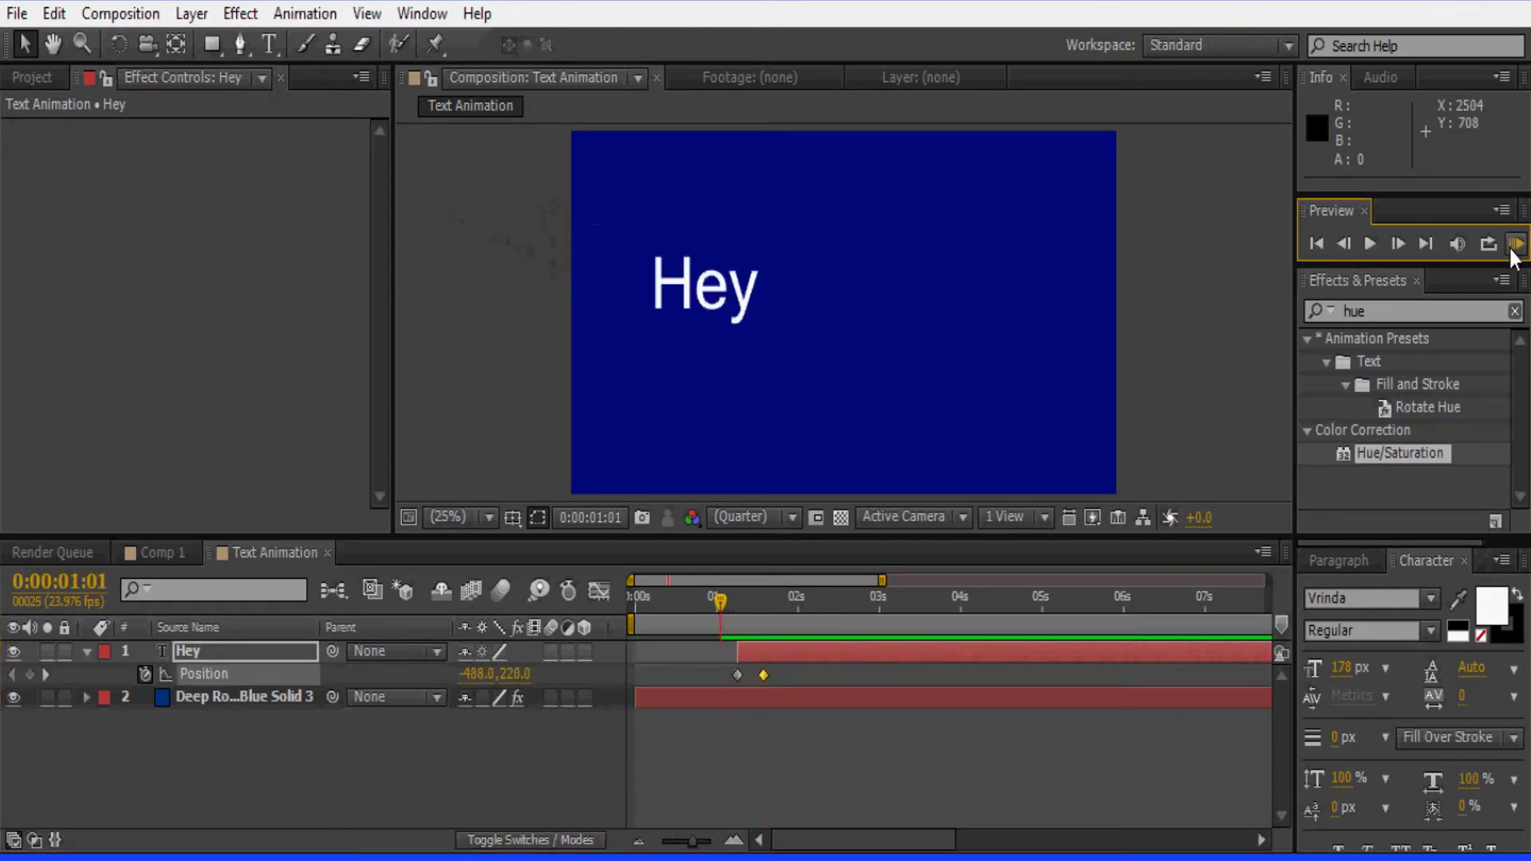
key("space")
Enable motion blur for the Hey layer and the composition, and preview the blurred entrance.
left_click_drag(748, 606, 757, 610)
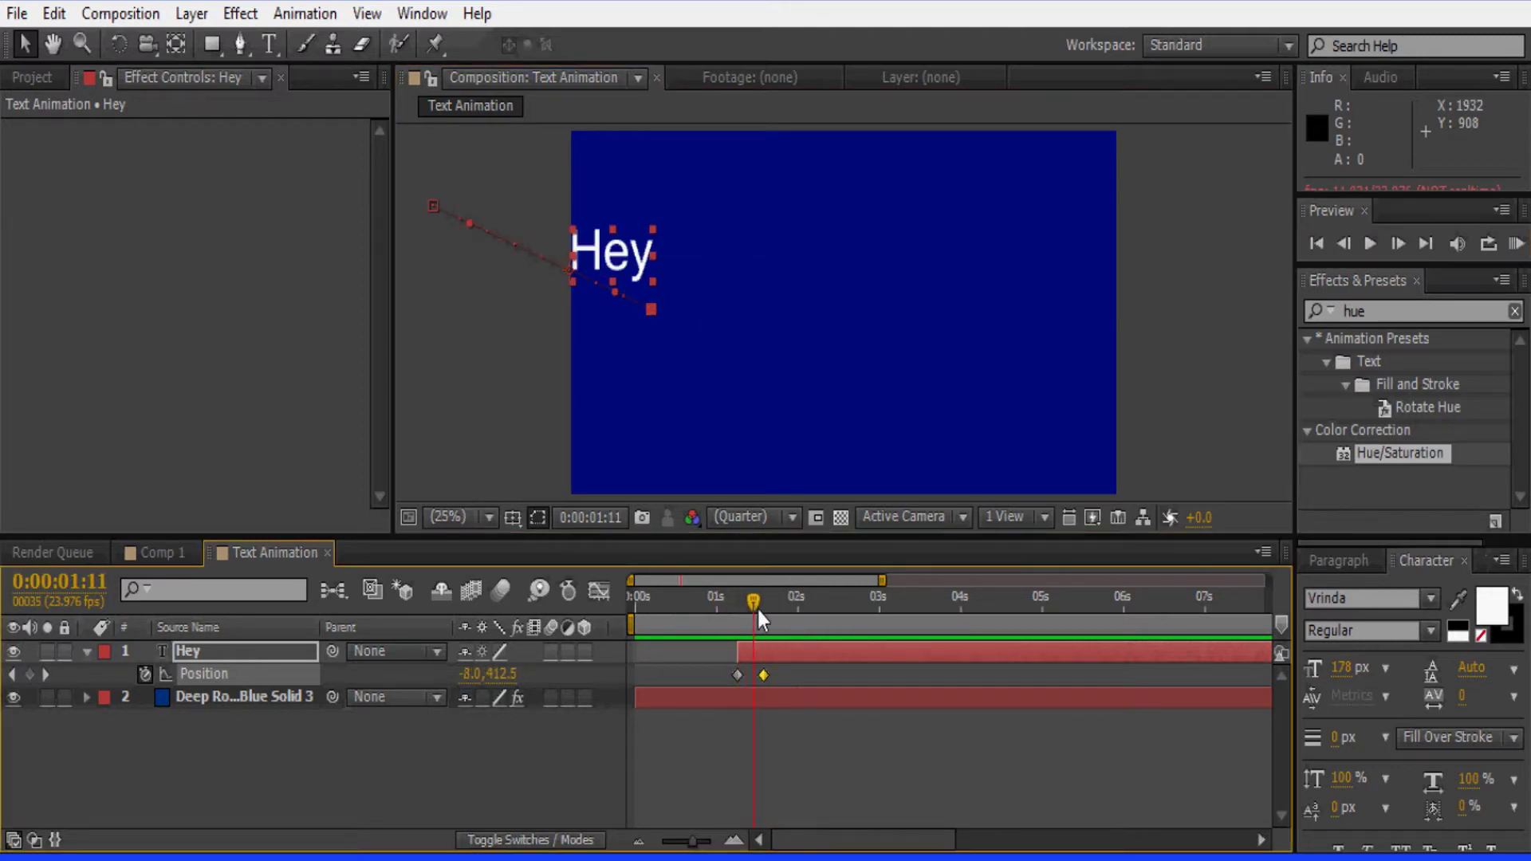
left_click(551, 652)
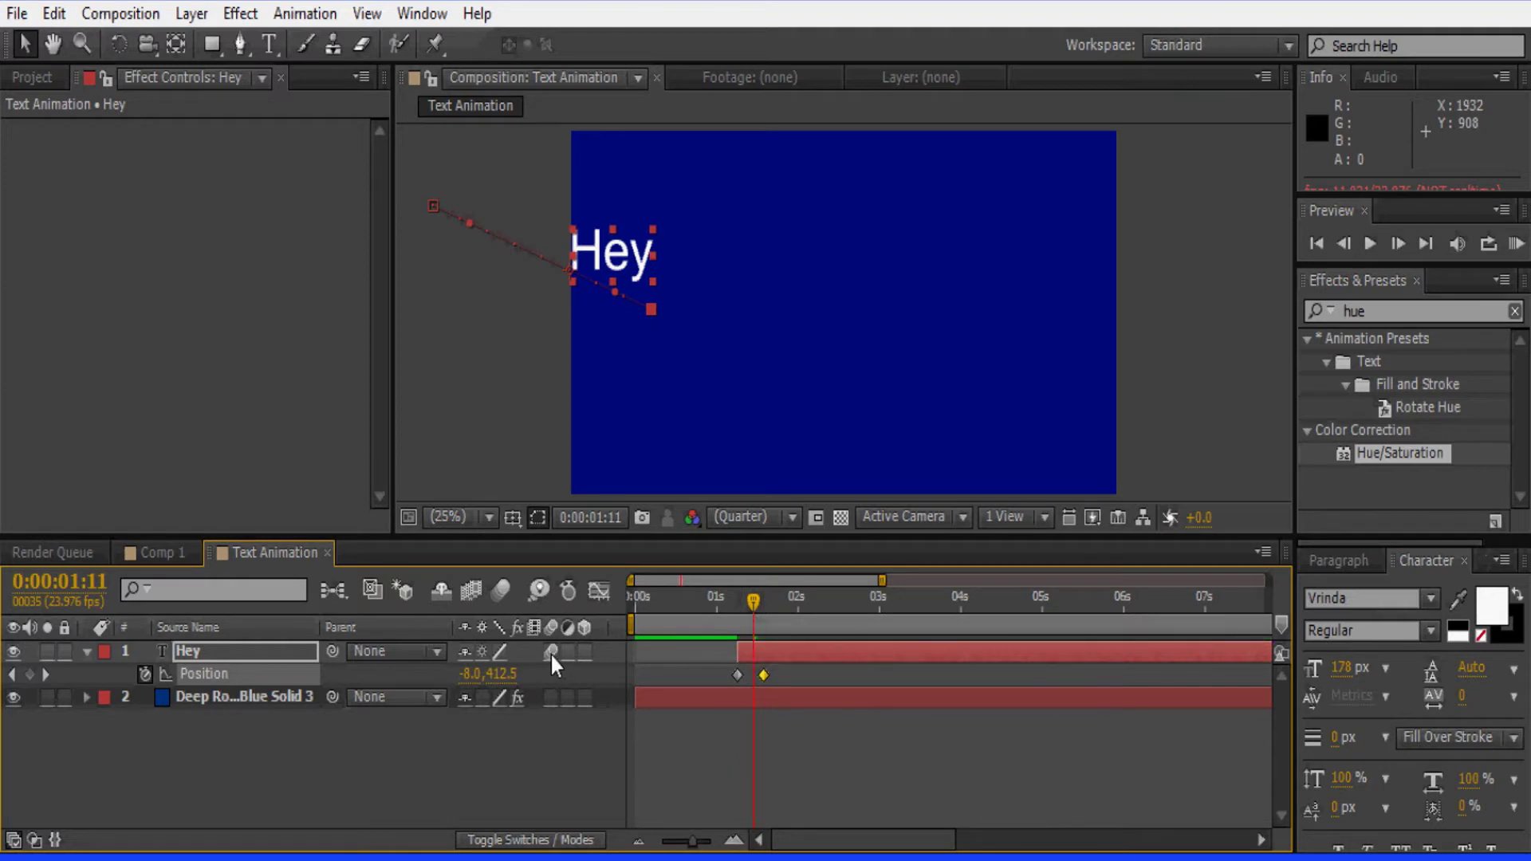
left_click(500, 591)
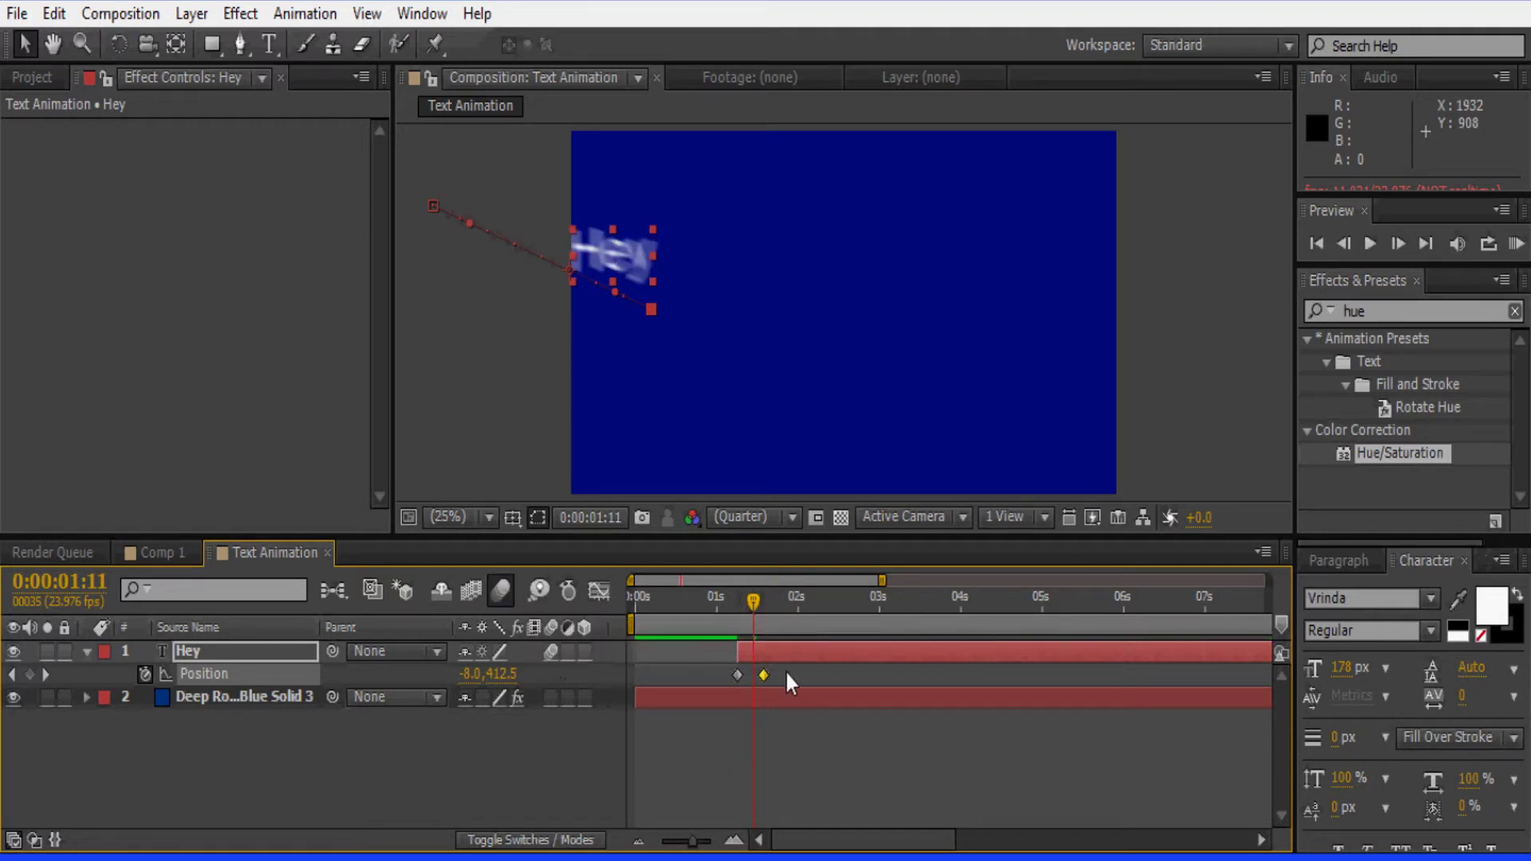
left_click(724, 600)
left_click(1516, 244)
key("space")
key("space")
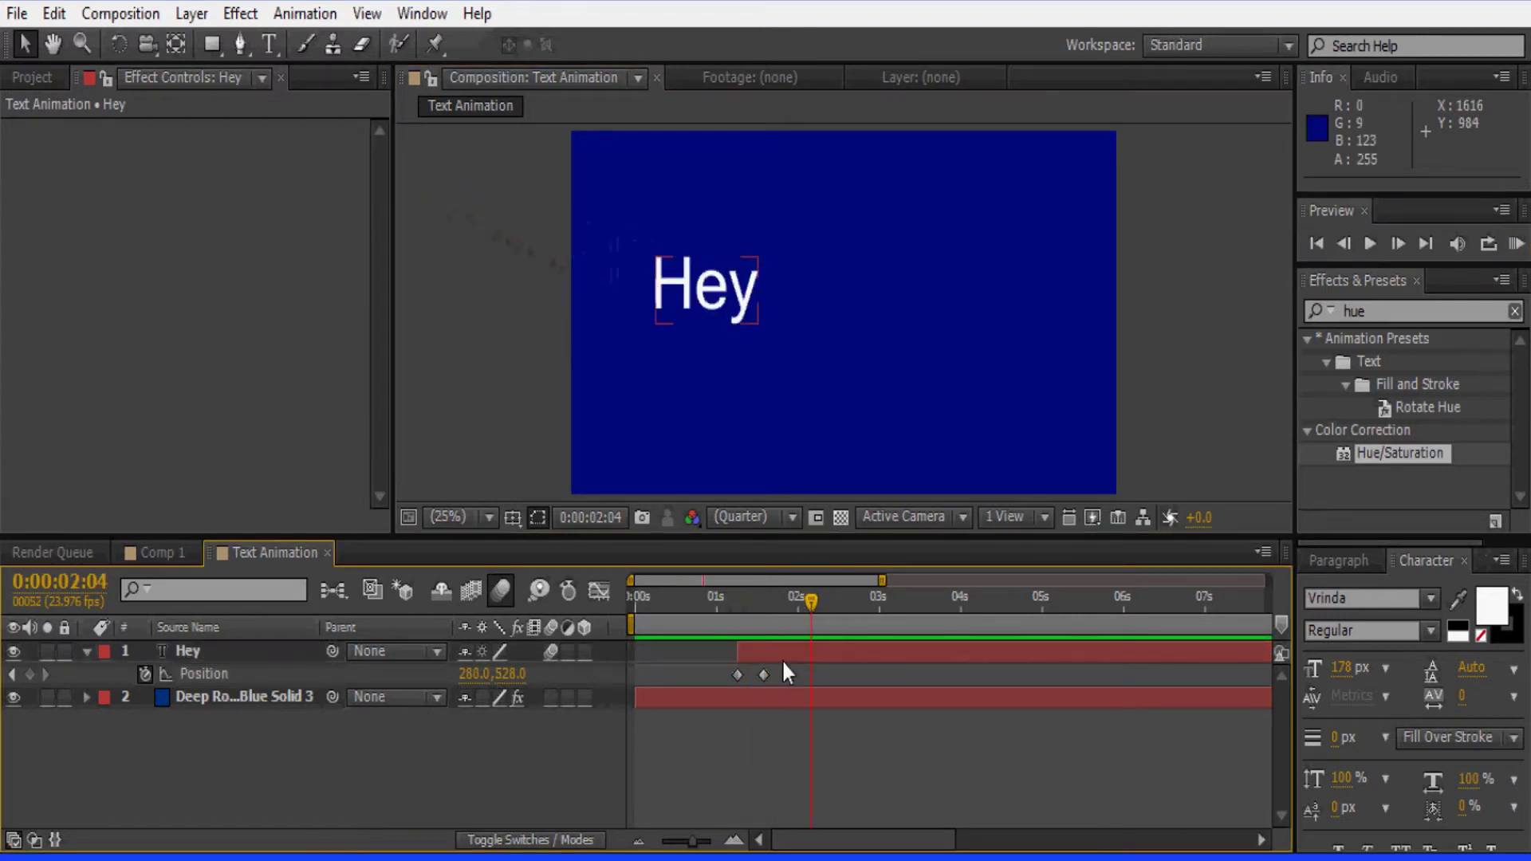
Add a 0° rotation keyframe at the start of the Hey layer.
left_click(737, 602)
key("r")
left_click(145, 675)
At 0:00:01:14, rotate the Hey text to -26° and shift its end position slightly right and down, previewing the result.
mouse_move(743, 613)
left_mouse_down()
mouse_move(781, 612)
mouse_move(763, 603)
left_mouse_up()
key("p")
key("r")
left_click_drag(487, 676, 456, 679)
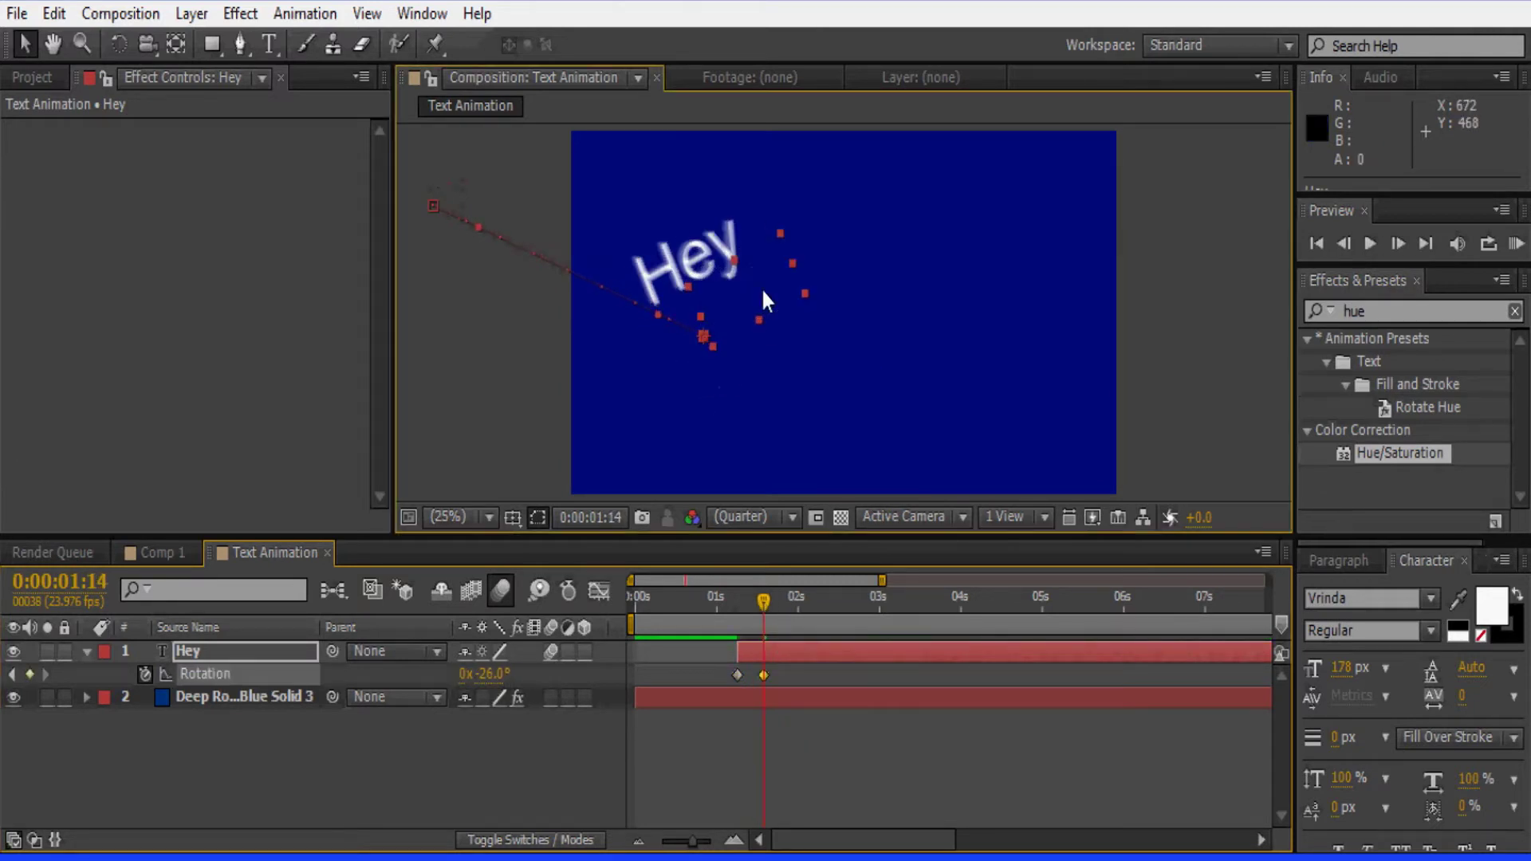
left_click(1368, 245)
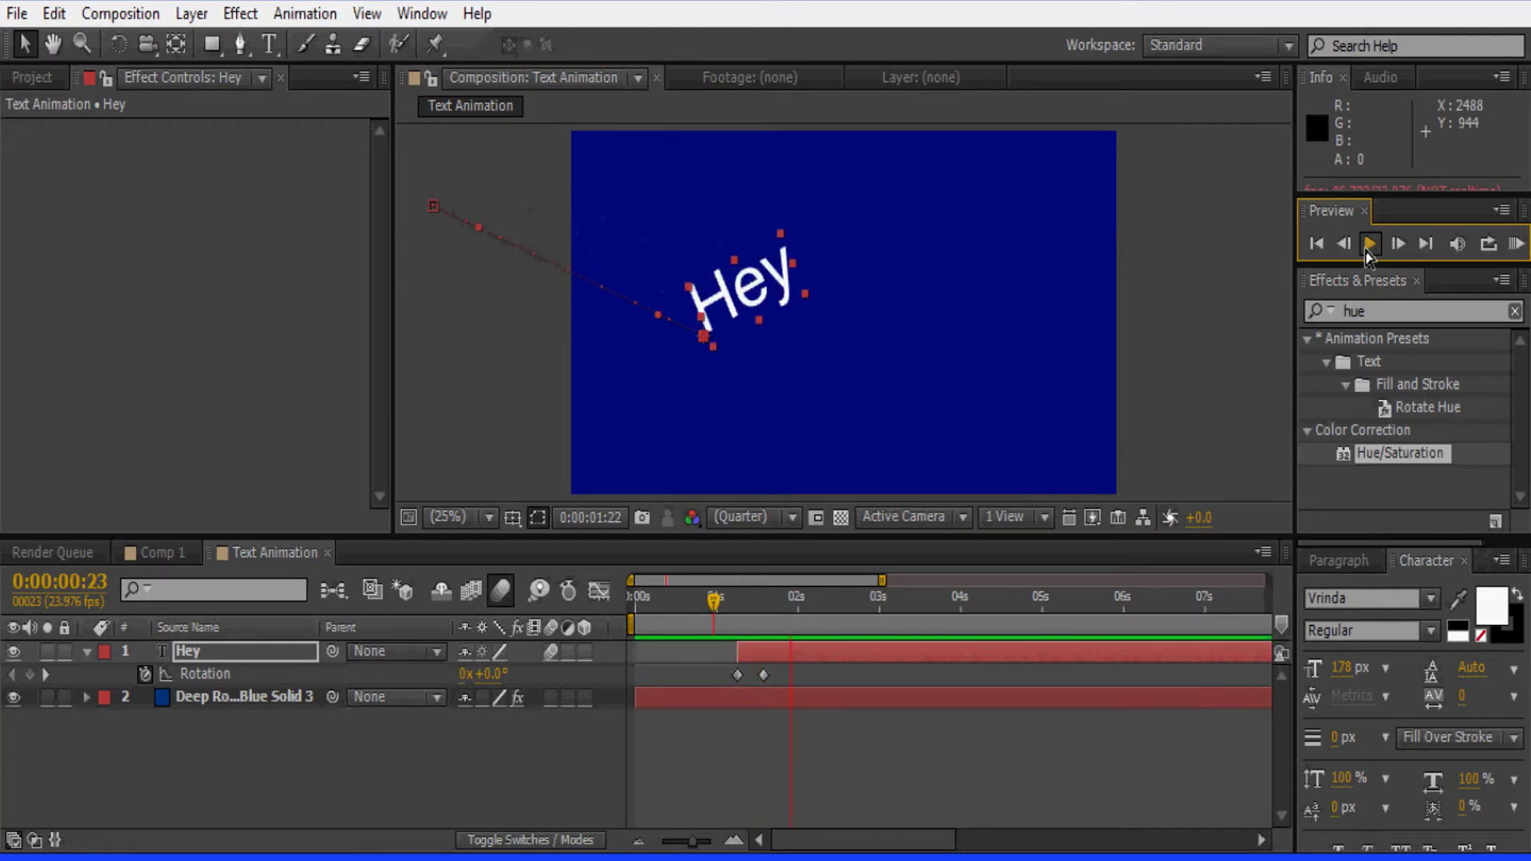
left_click(1368, 245)
Enlarge only the letter "y" of the Hey text to about 298 px.
left_click(269, 45)
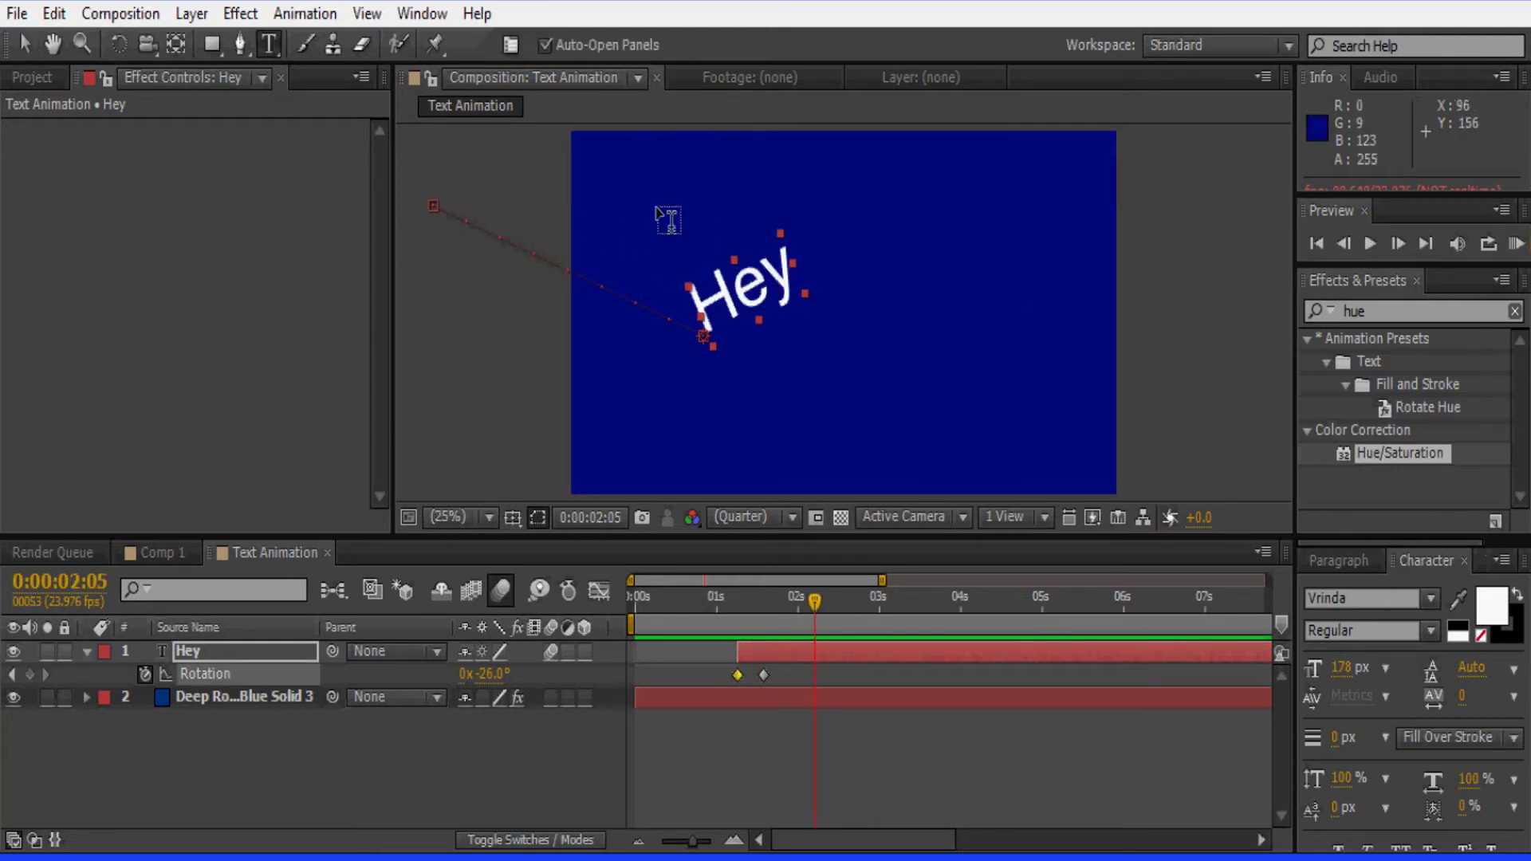
left_click_drag(798, 259, 765, 280)
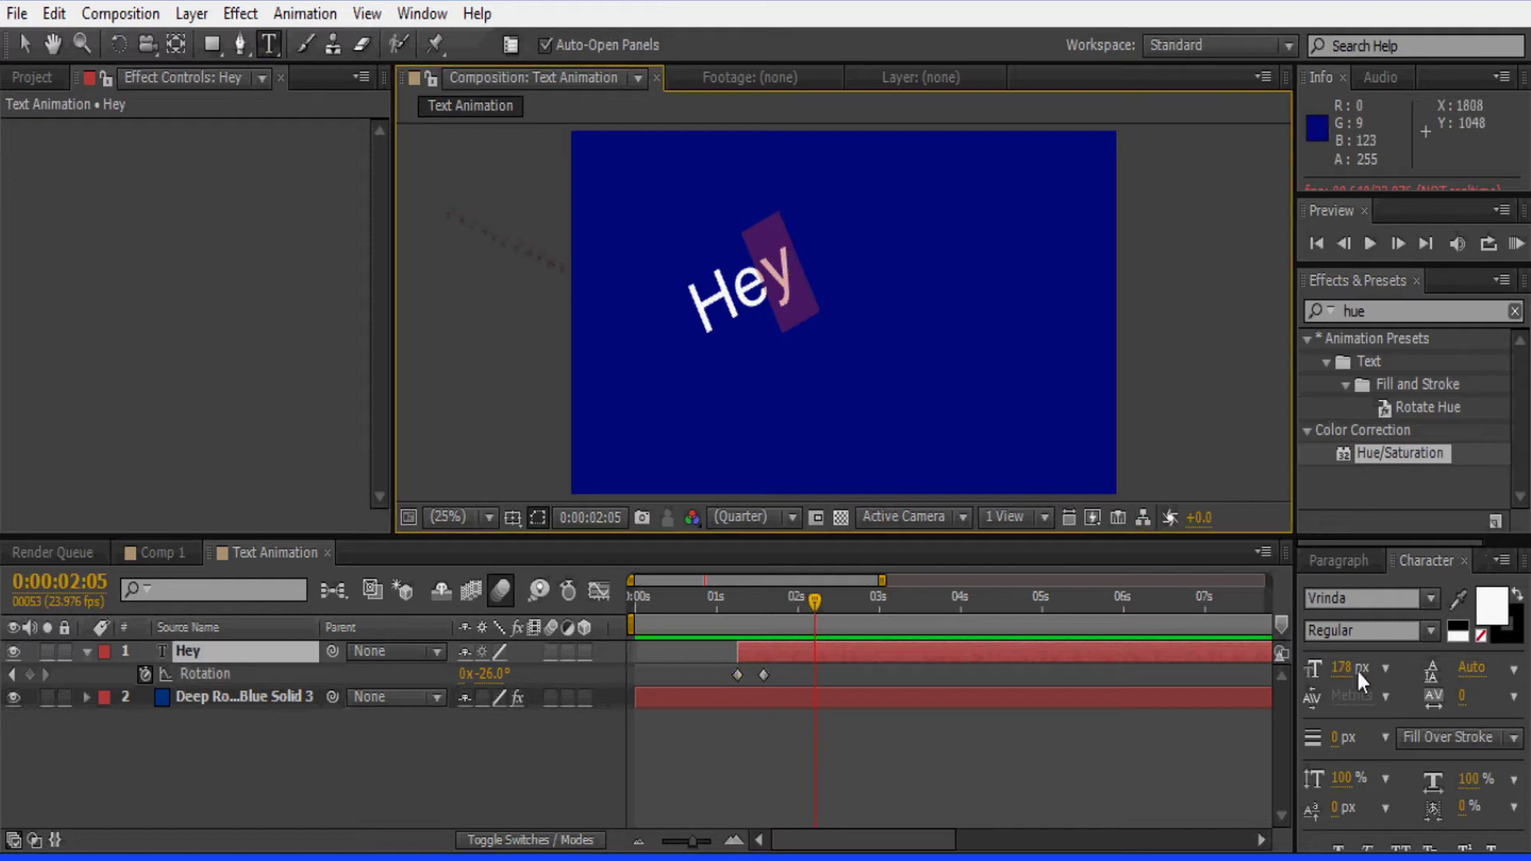
left_click_drag(1342, 666, 1477, 675)
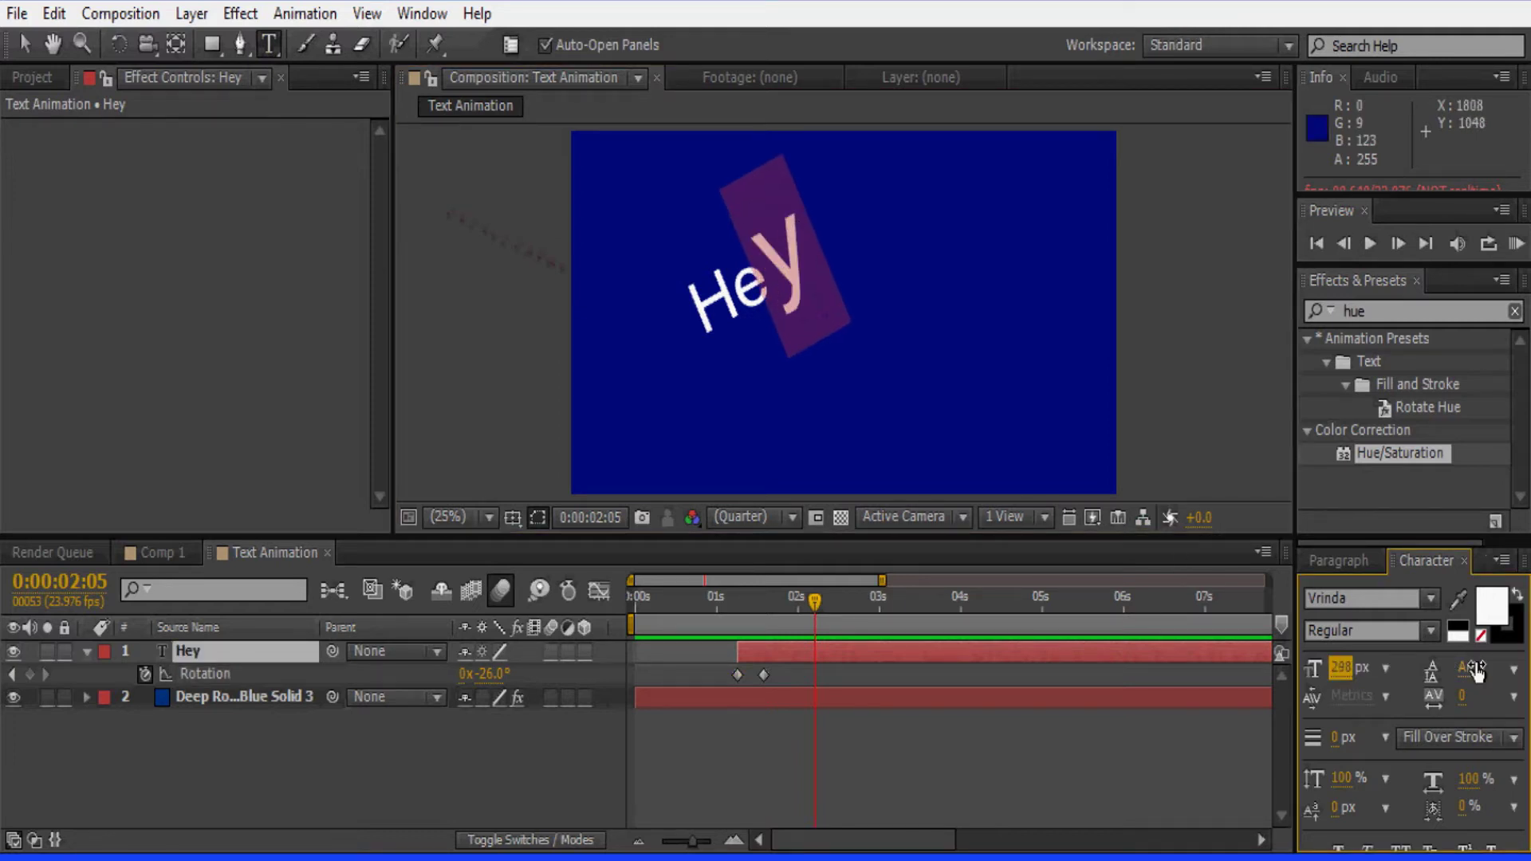
Enlarge the letter "y" of the Hey text to 391 px and preview the entrance.
left_click_drag(1339, 676, 1451, 678)
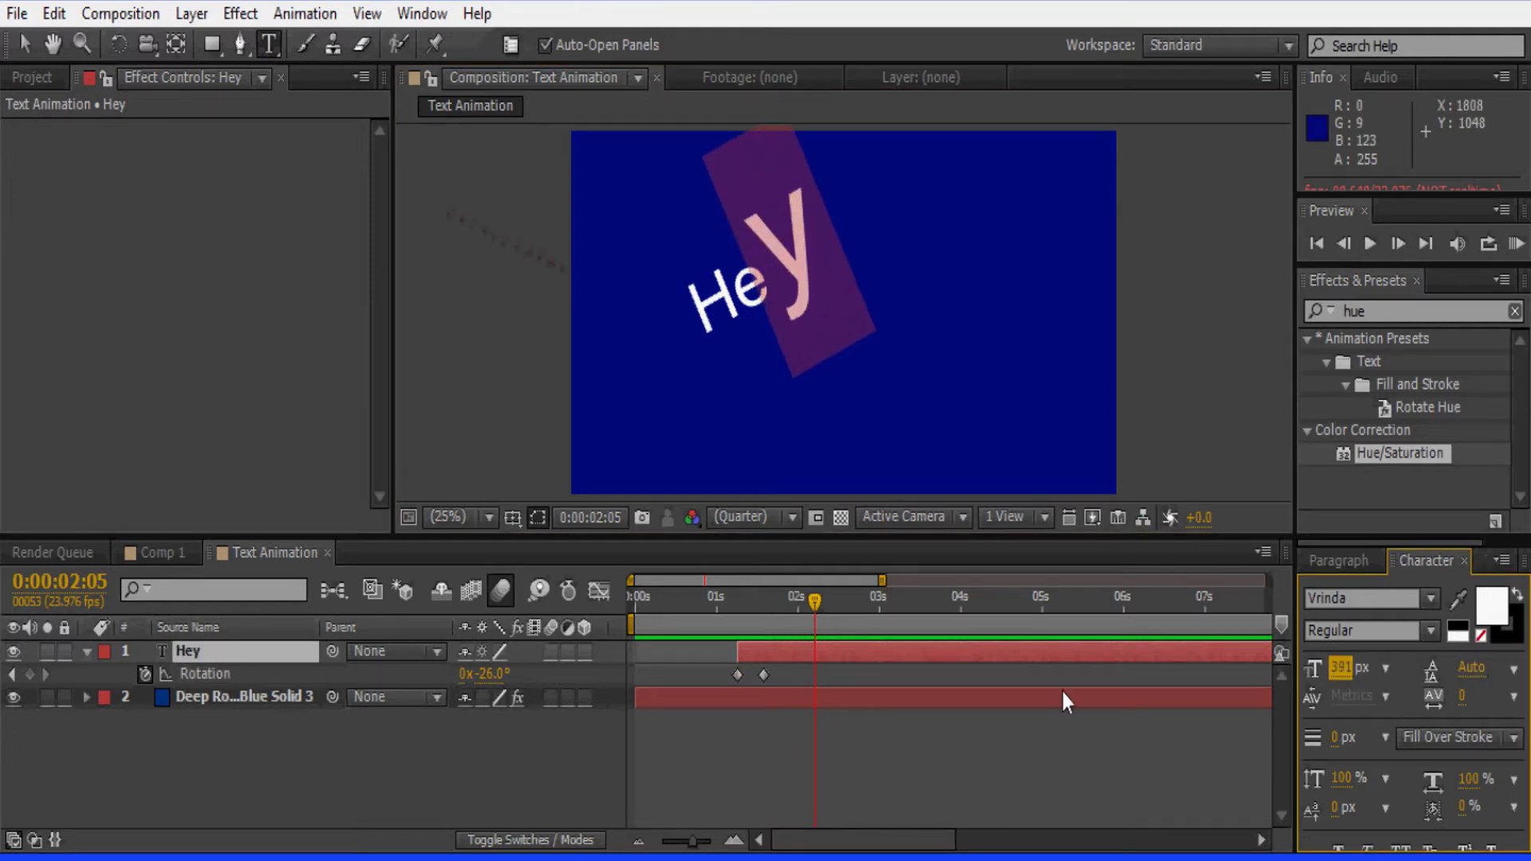
left_click(871, 746)
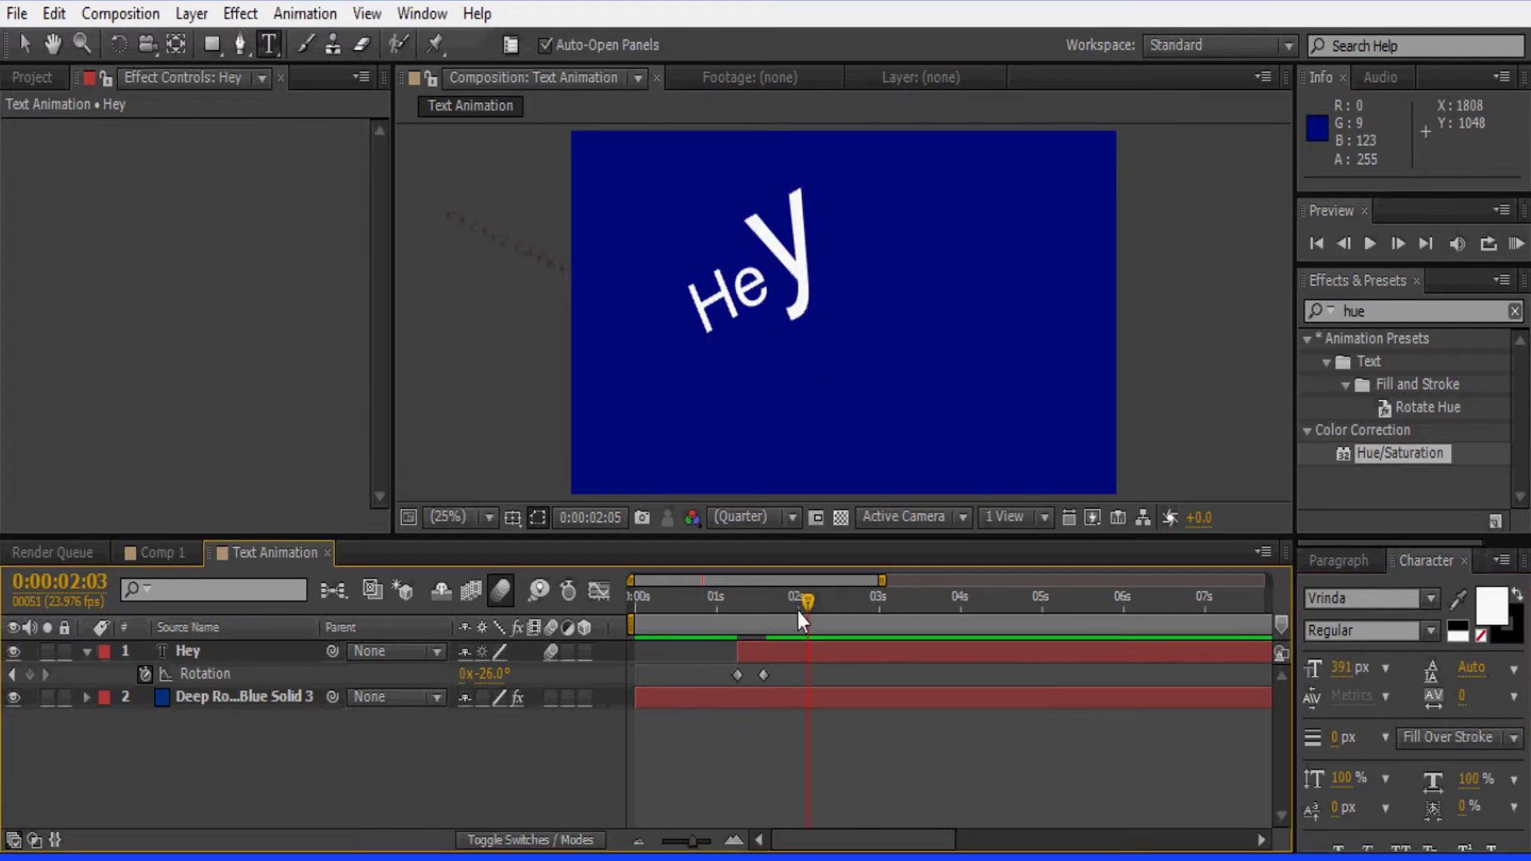
left_click_drag(733, 615, 732, 613)
key("space")
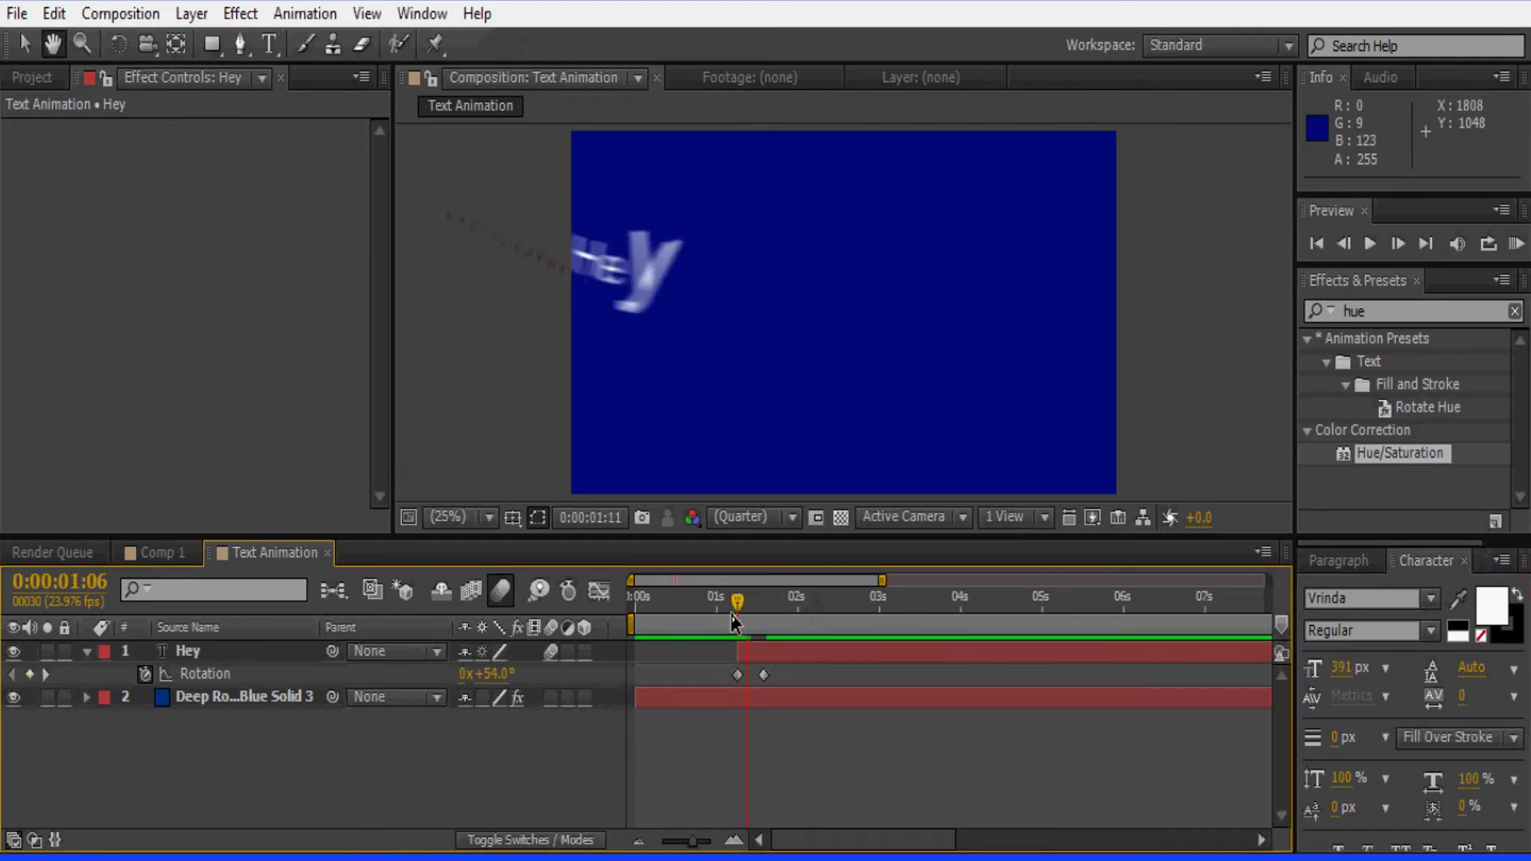
key("space")
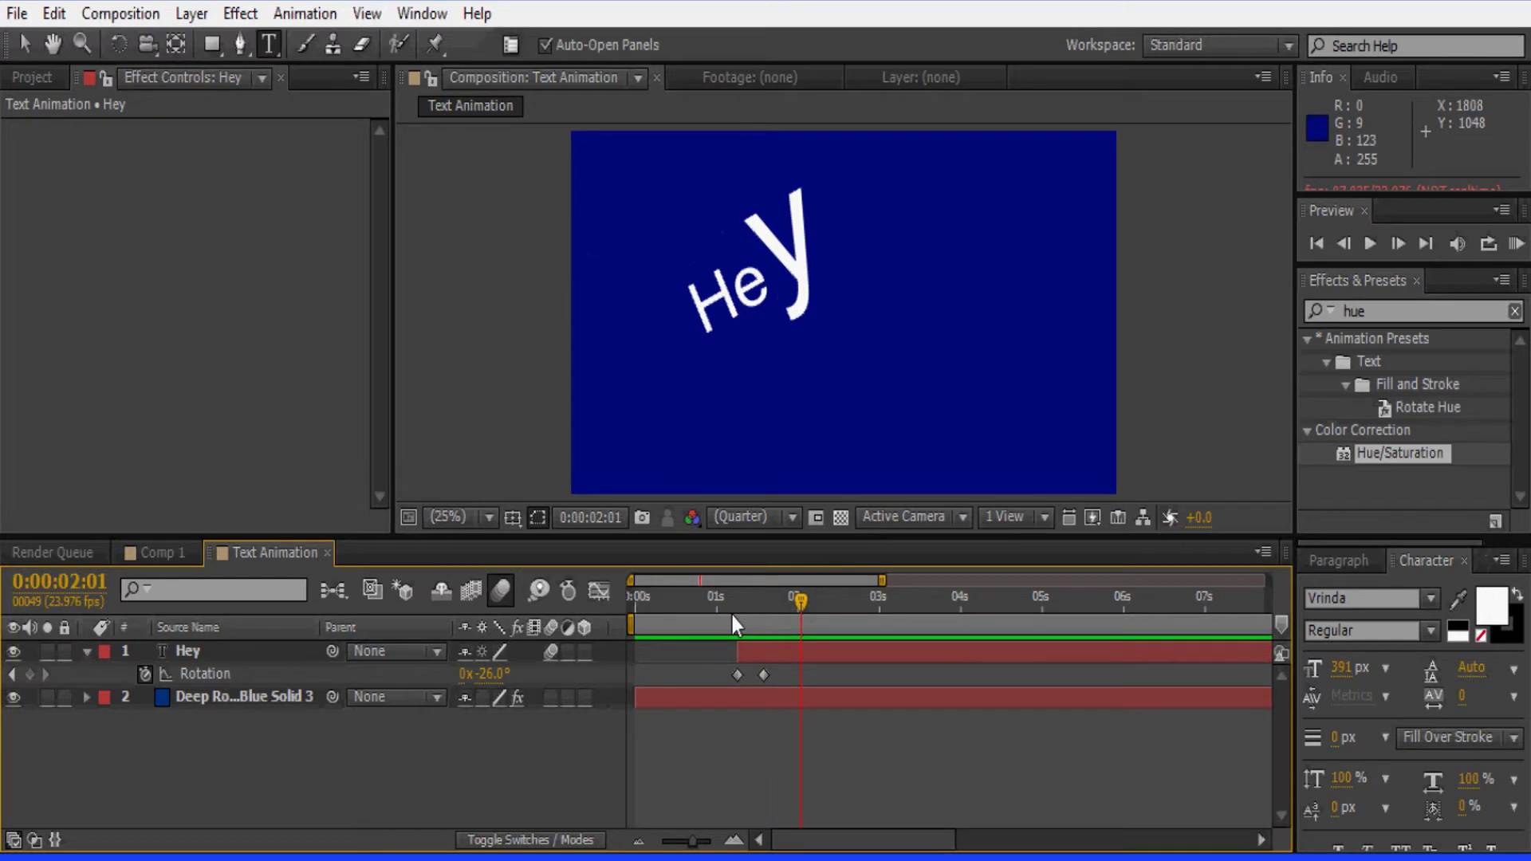
Undo the size changes to the letter "y" and preview the animation with uniform lettering.
key("ctrl+z")
key("ctrl+z")
key("ctrl+z")
left_click(1370, 243)
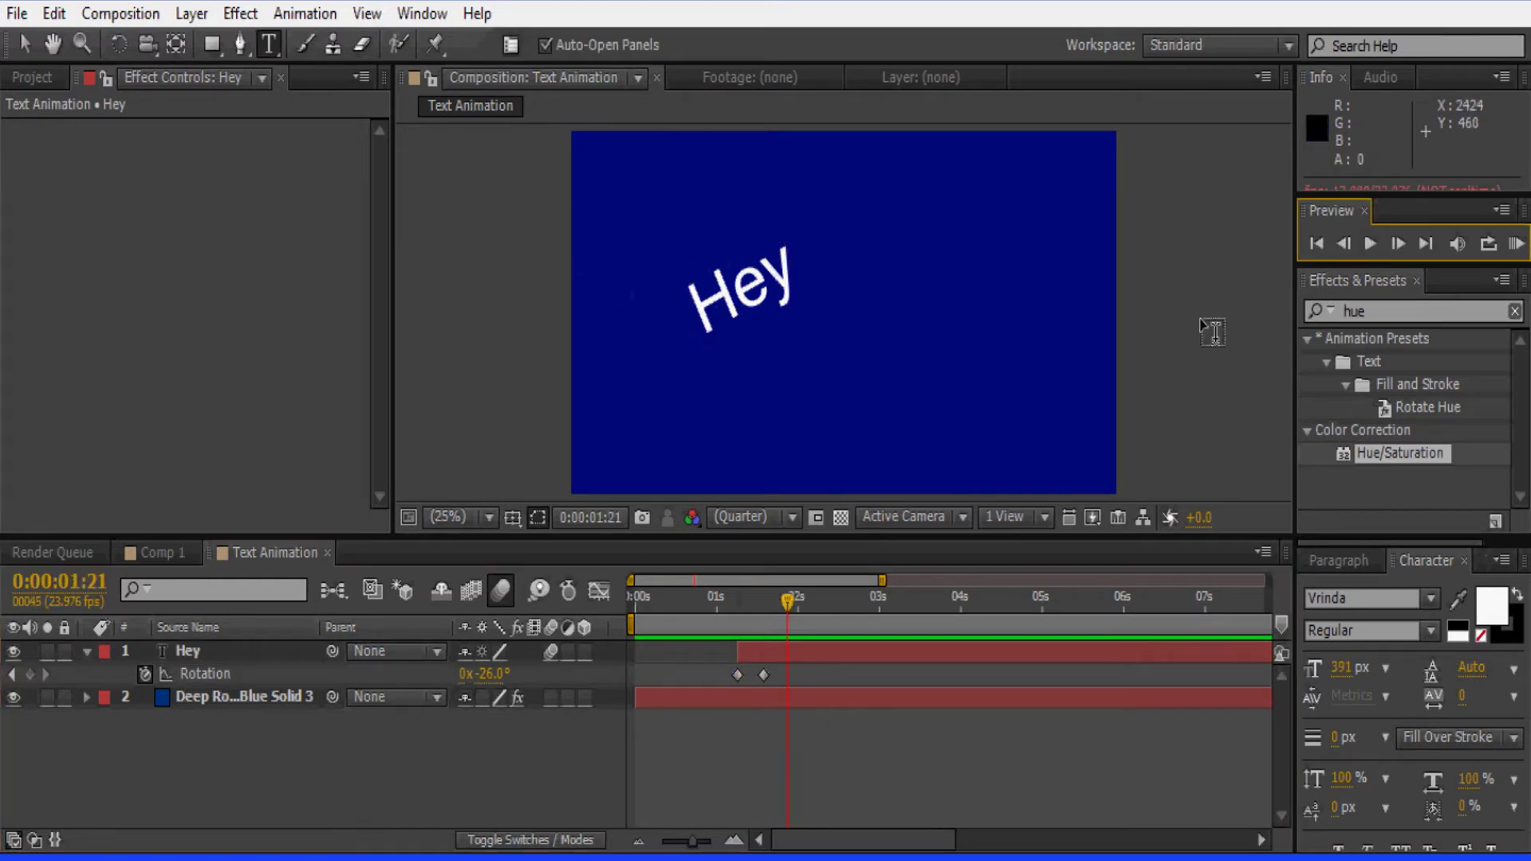
key("v")
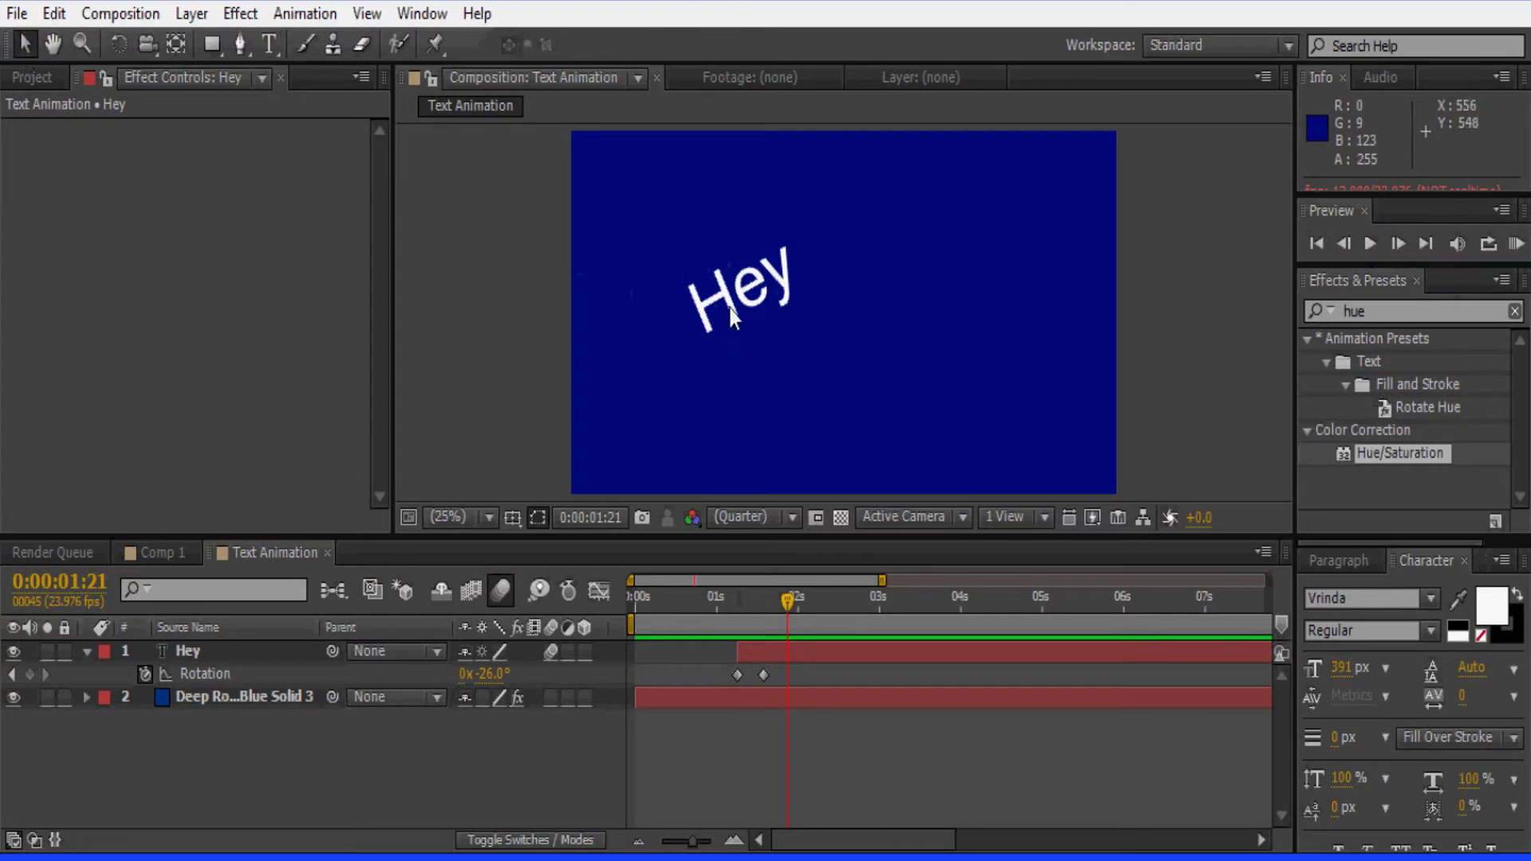
At 0:00:01:21, move the Hey text to 540, 640 and shift the new position keyframe to 0:00:02:01.
left_click_drag(740, 292, 762, 304)
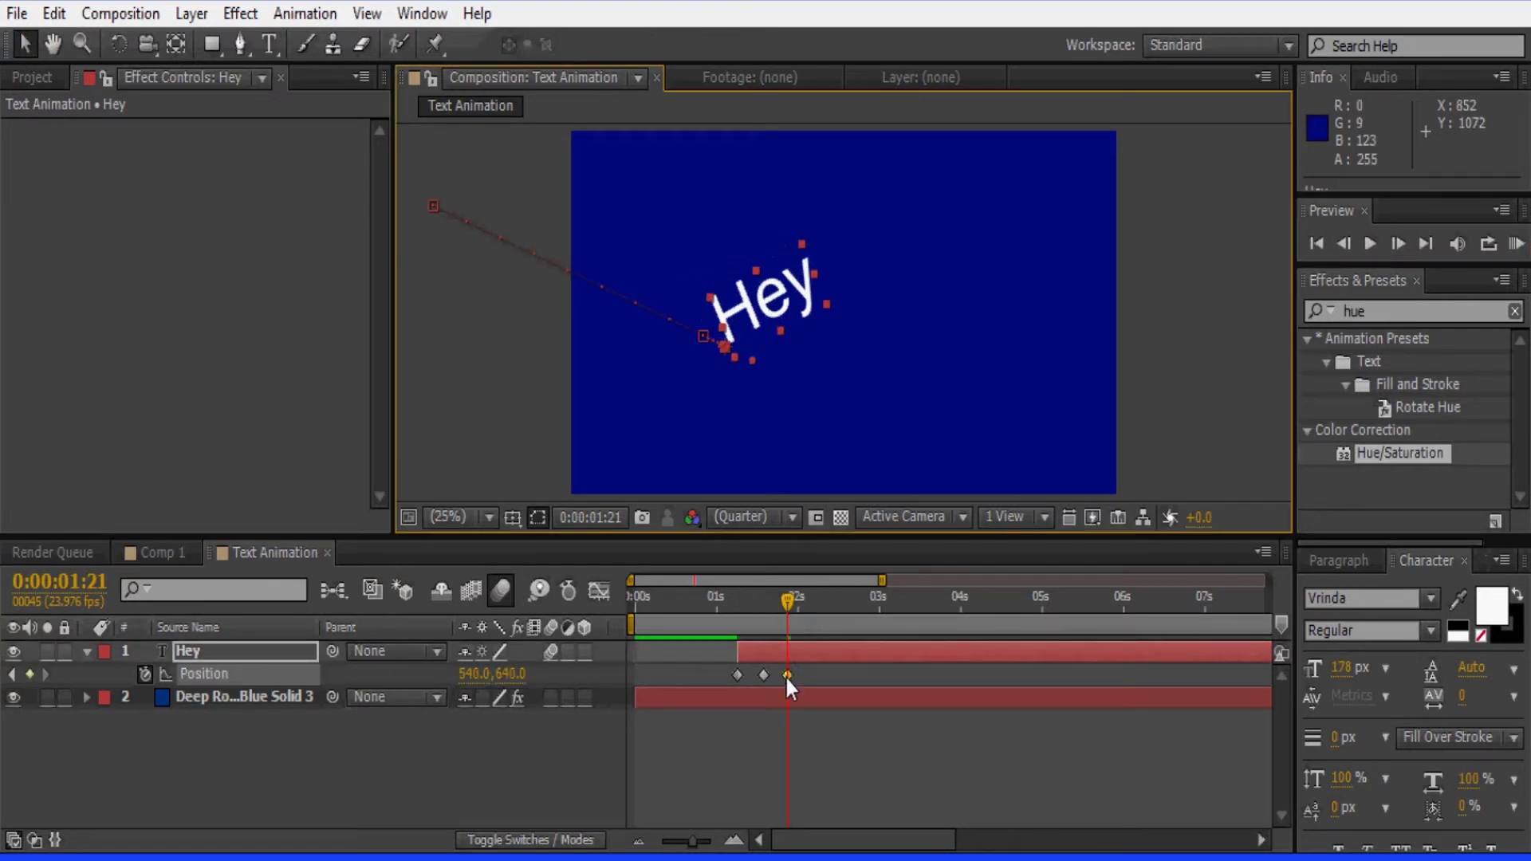
left_click(788, 614)
key("p")
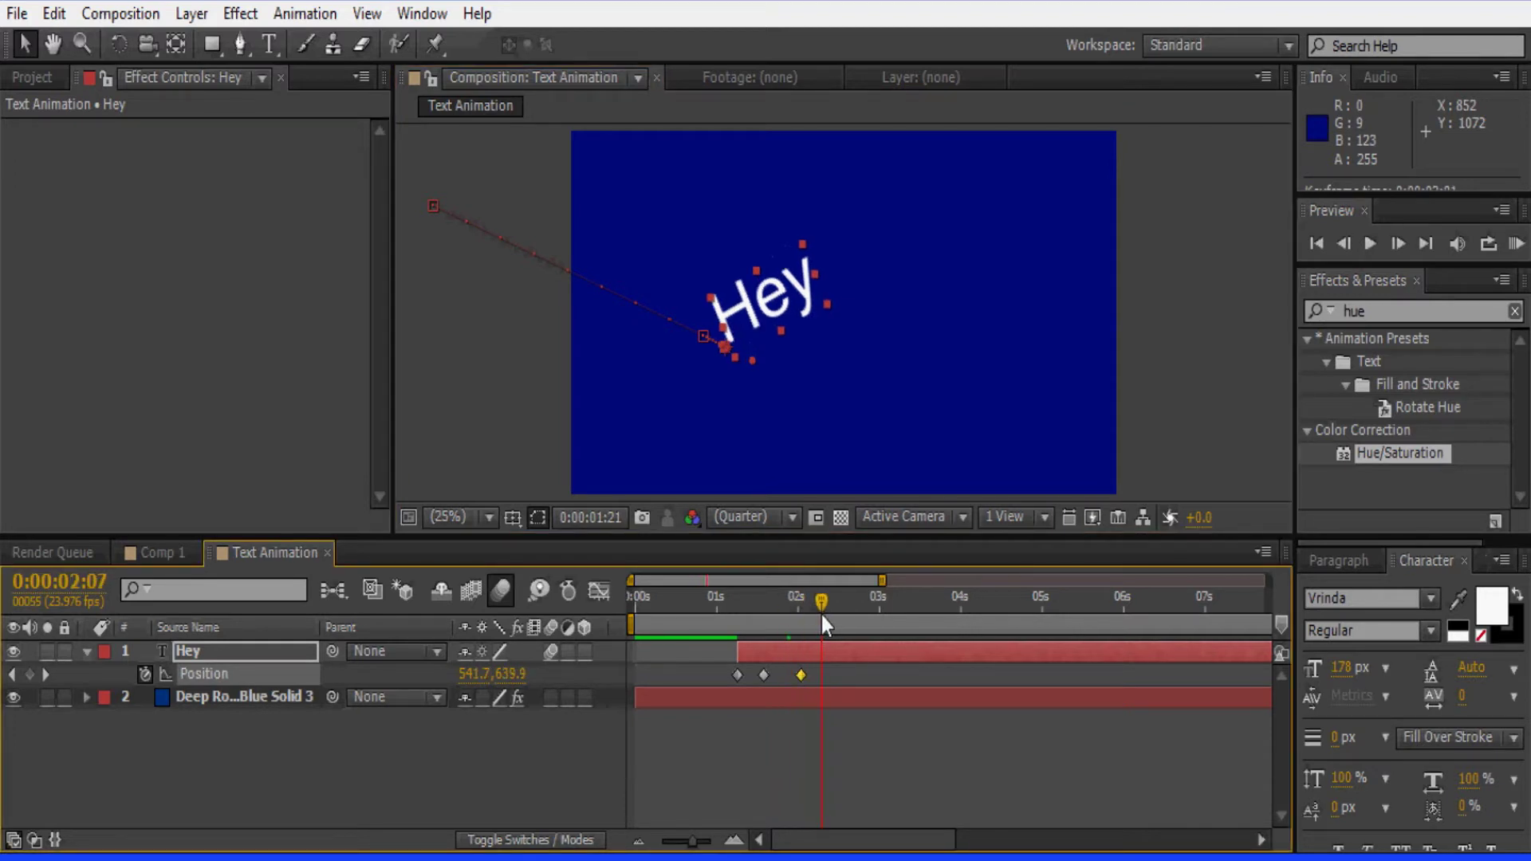
Copy the Hey layer's position keyframe at 0:00:01:14 to 0:00:02:14 and preview the motion from 0:00:00:23.
left_click_drag(825, 624, 845, 626)
left_click(763, 675)
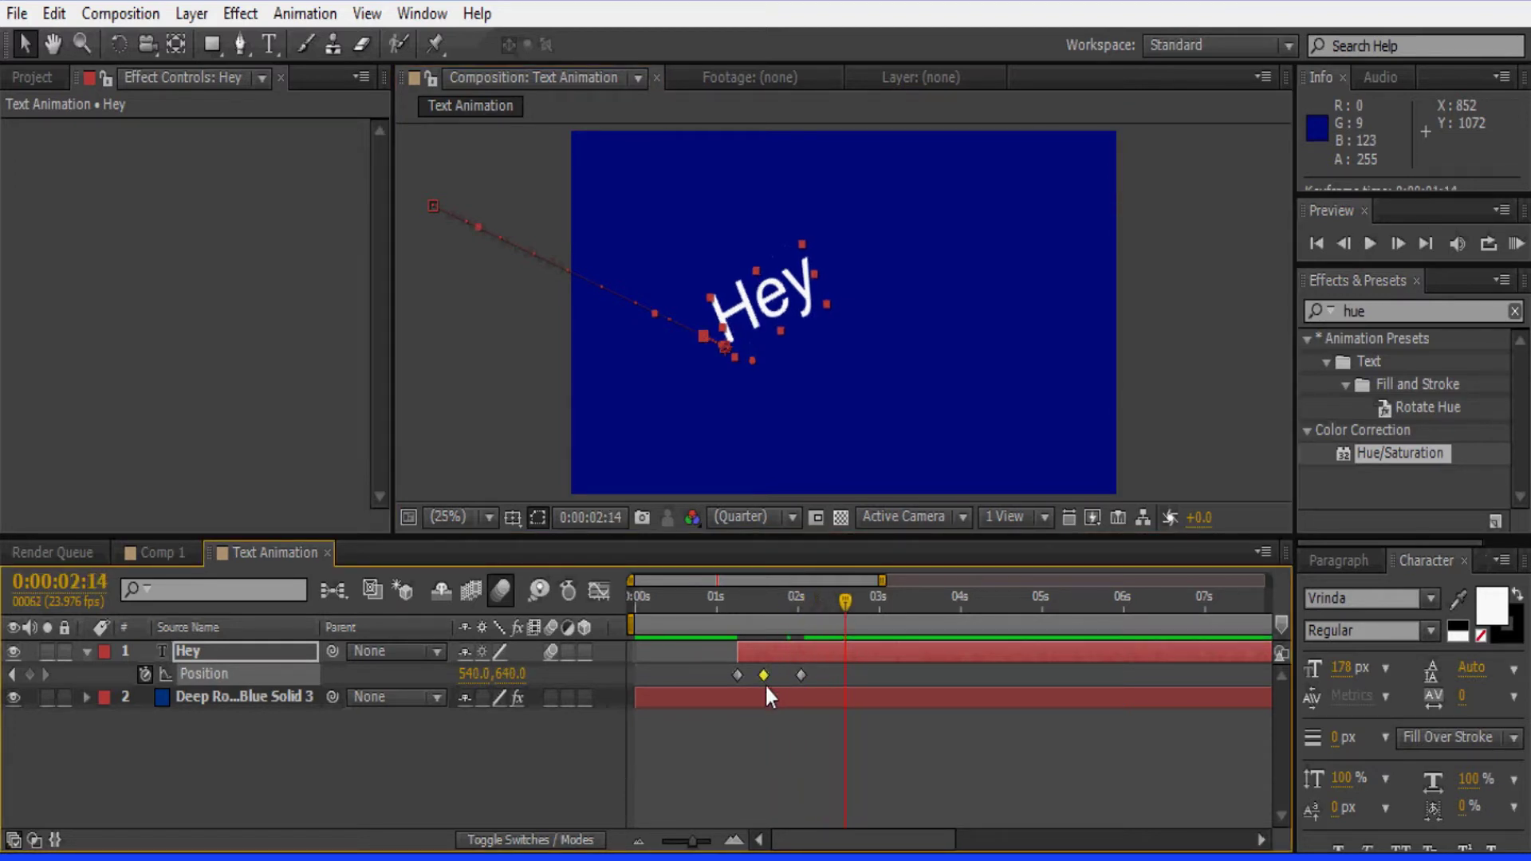
key("ctrl+c")
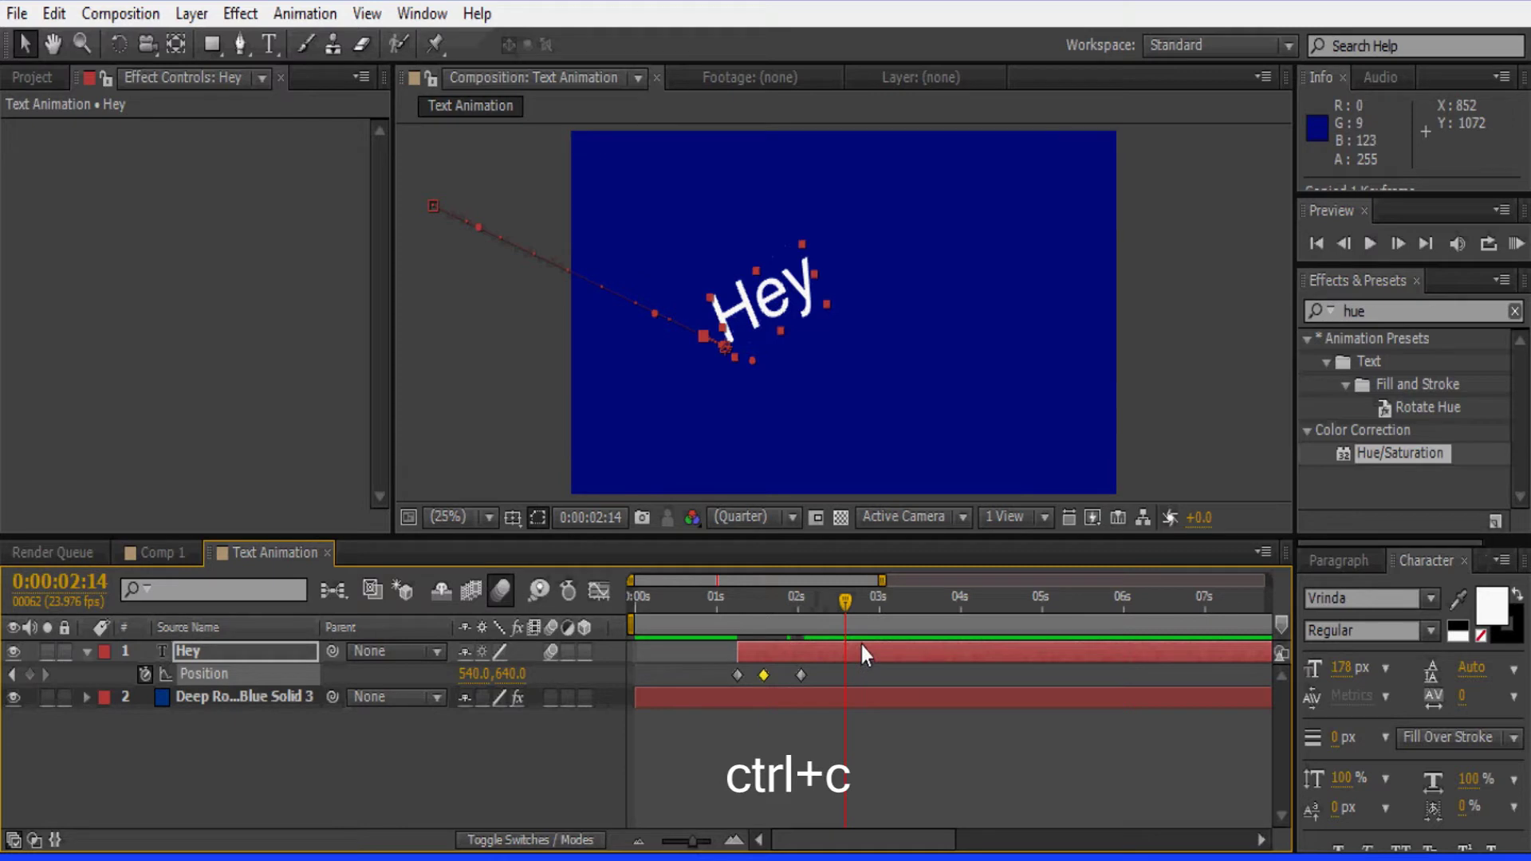
key("ctrl+v")
left_click_drag(764, 611, 714, 607)
left_click(1517, 246)
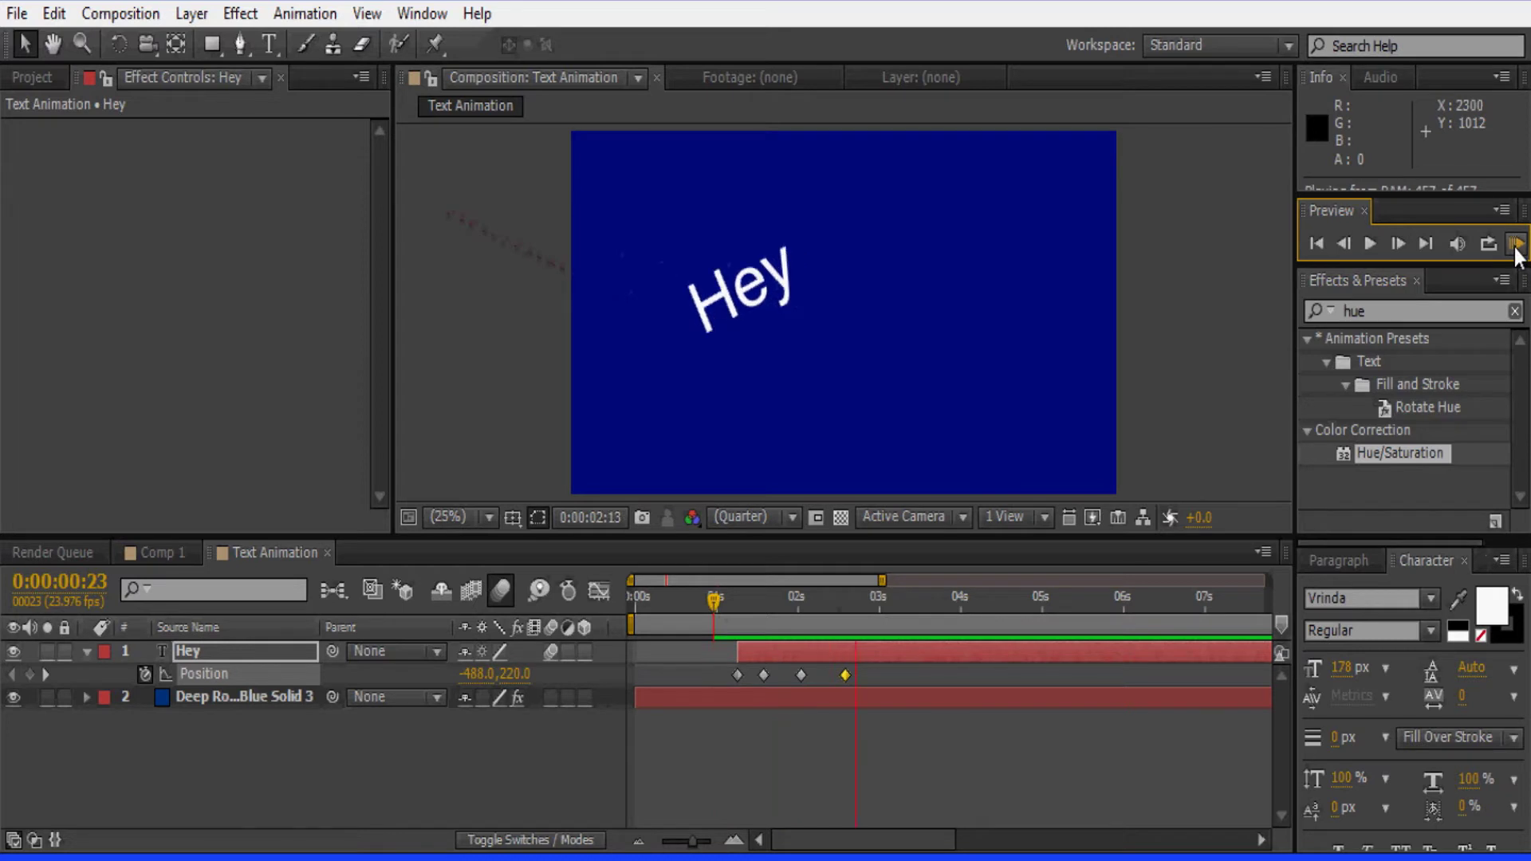
left_click(1516, 245)
left_click(1516, 246)
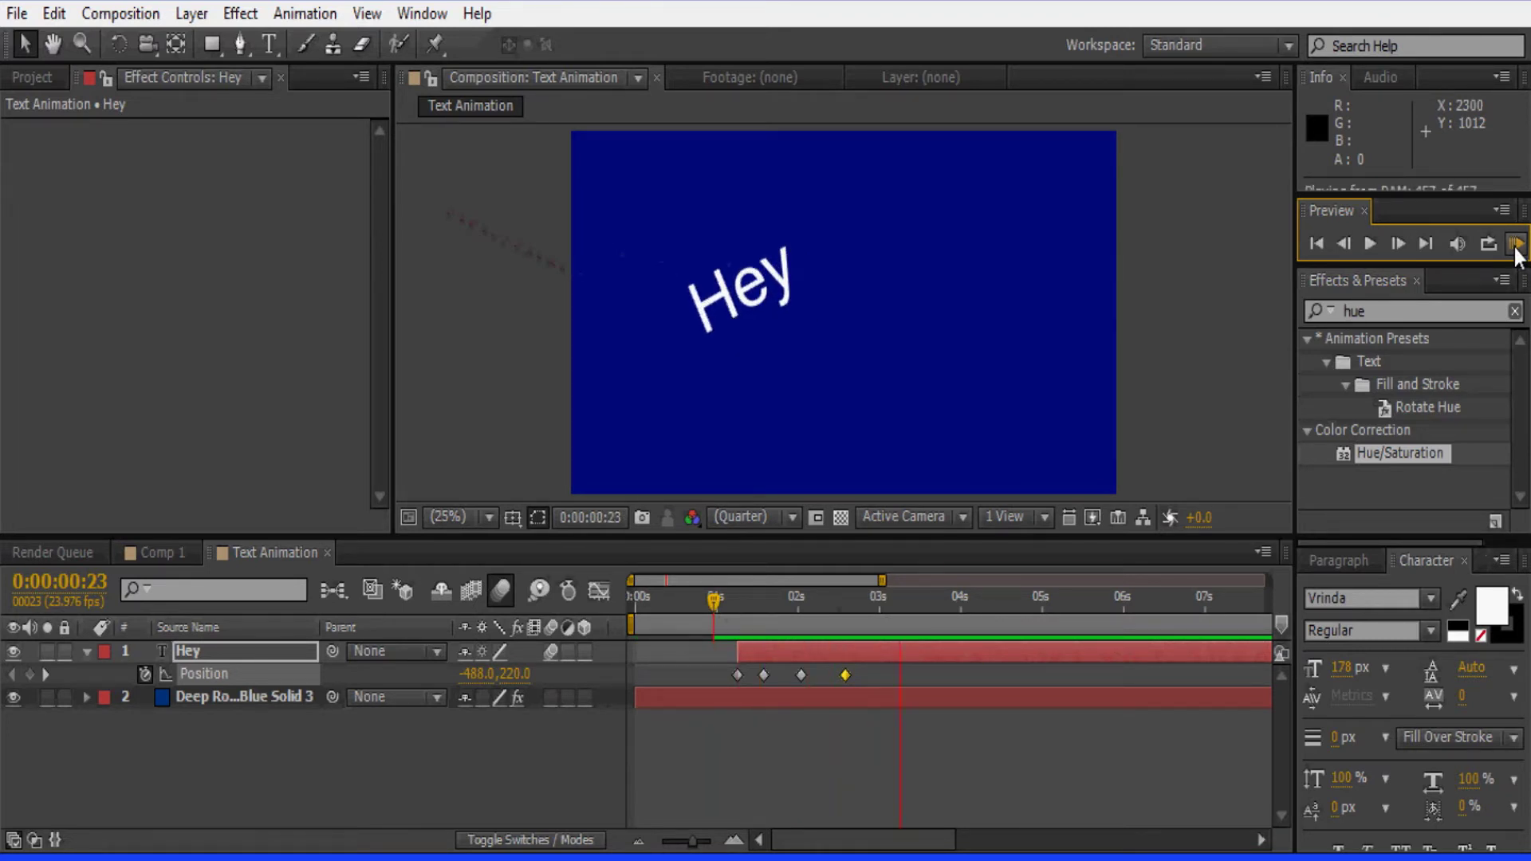
Delete the Hey layer and add a new text layer reading "Awesome".
left_click(848, 653)
key("Delete")
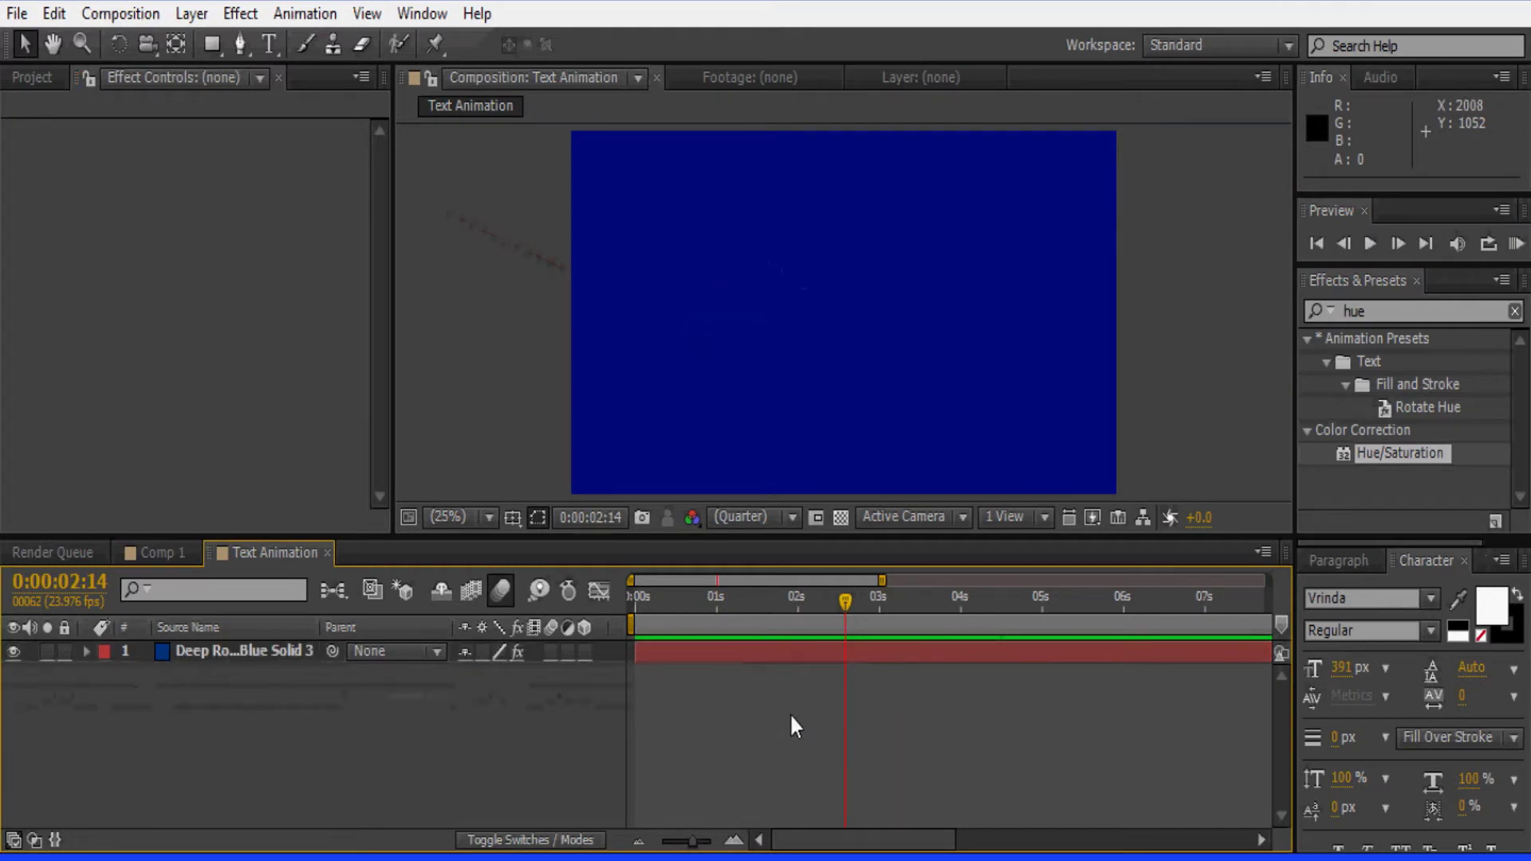
key("ctrl+t")
left_click(660, 348)
type("Awesome")
Set the Awesome text's font size to 344 px and place it near the centre of the composition.
left_click_drag(1178, 404, 1154, 413)
left_click_drag(1073, 318, 630, 335)
left_click_drag(1341, 669, 1156, 563)
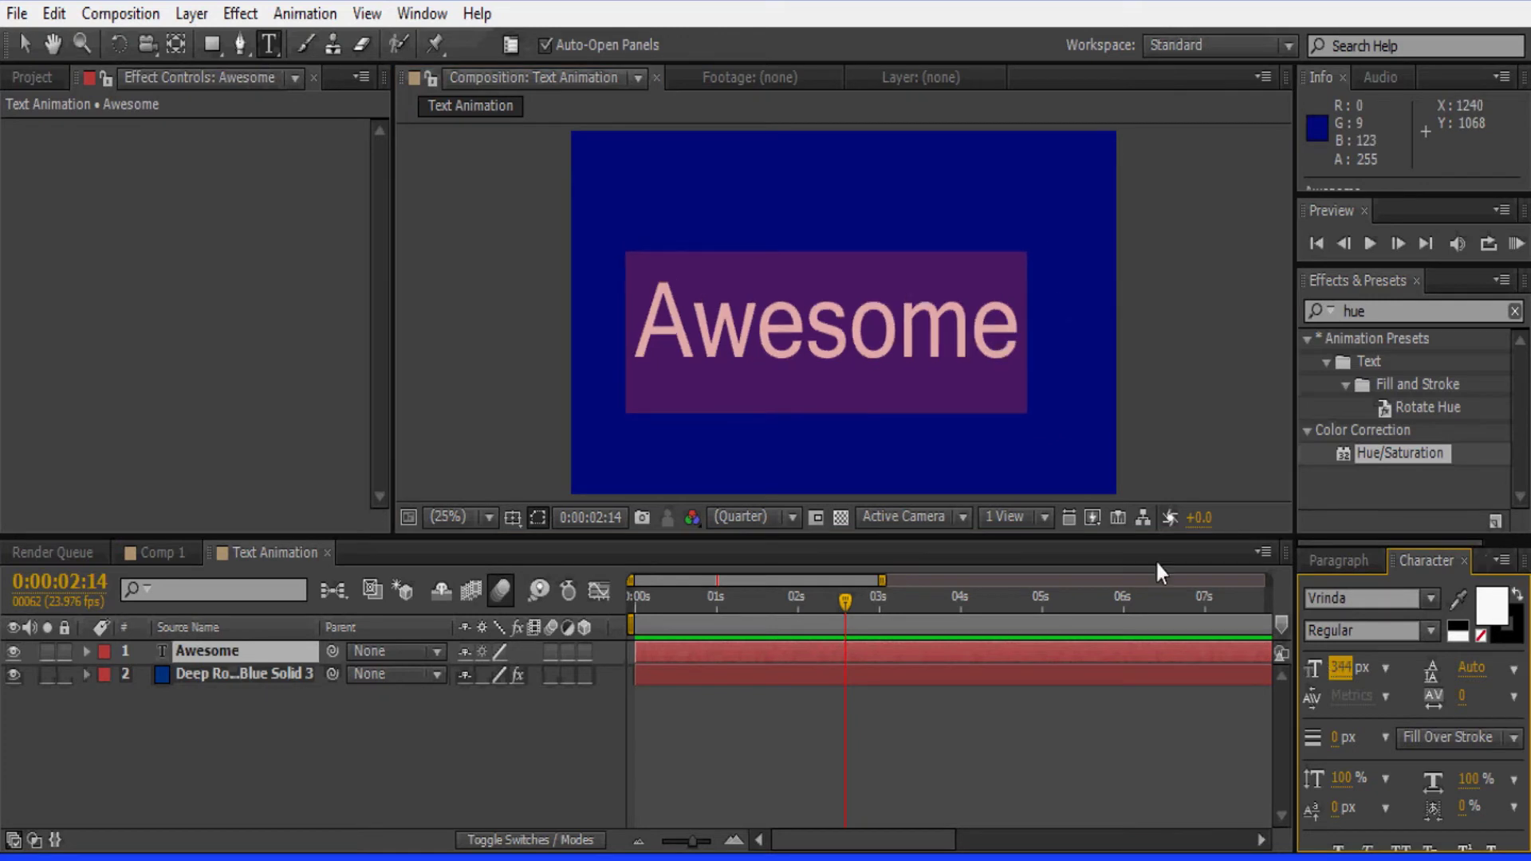
left_click_drag(1107, 433, 1134, 428)
left_click(1054, 341)
Trim the start of the Awesome layer to 0:00:00:10 and make it a 3D layer with its rotation properties shown.
left_click(669, 608)
left_click(764, 734)
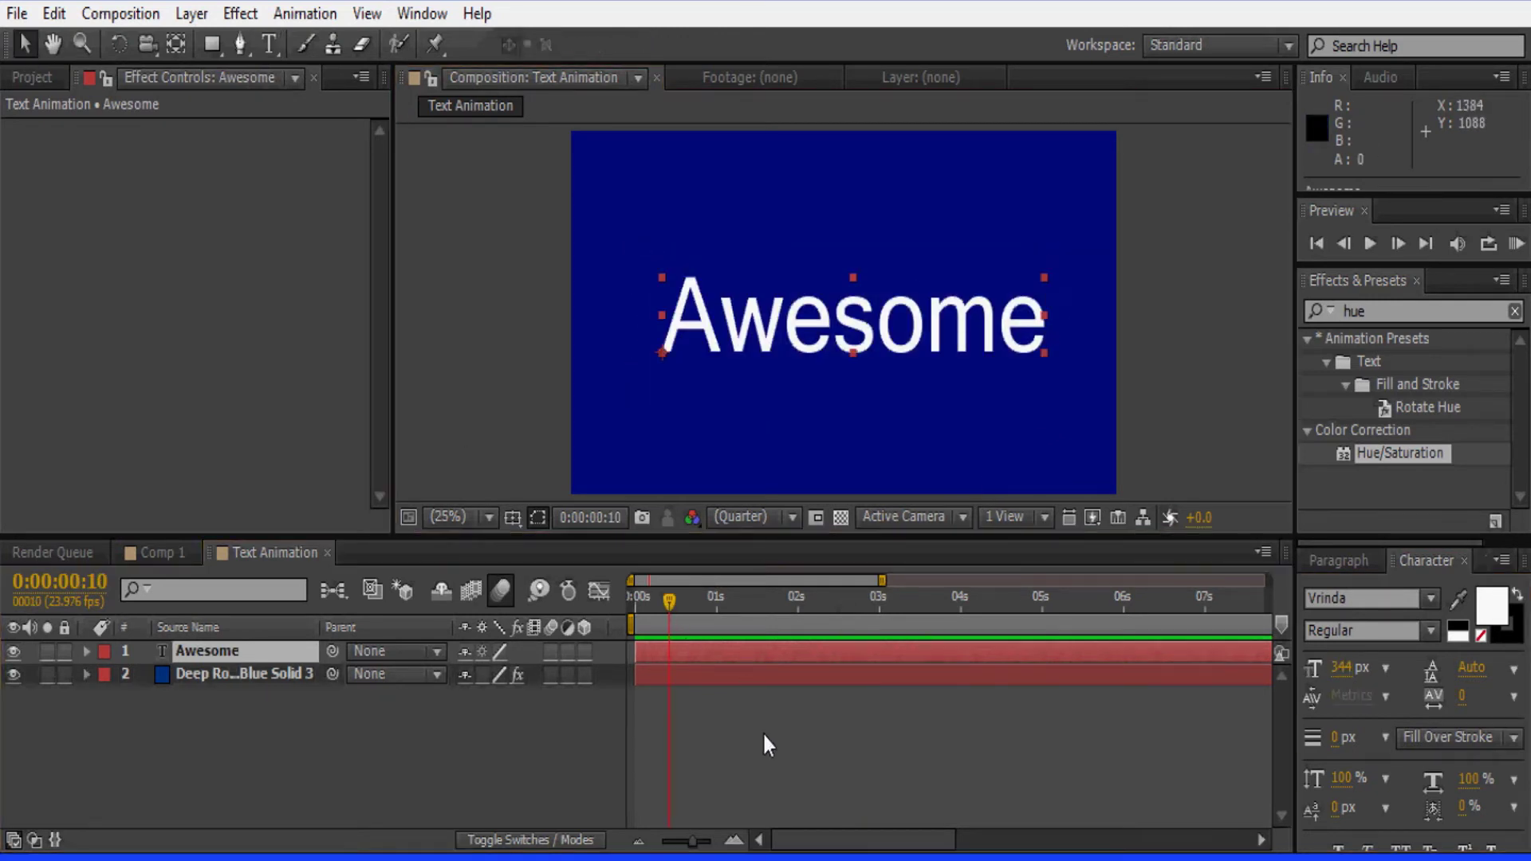
left_click(714, 651)
key("alt+[")
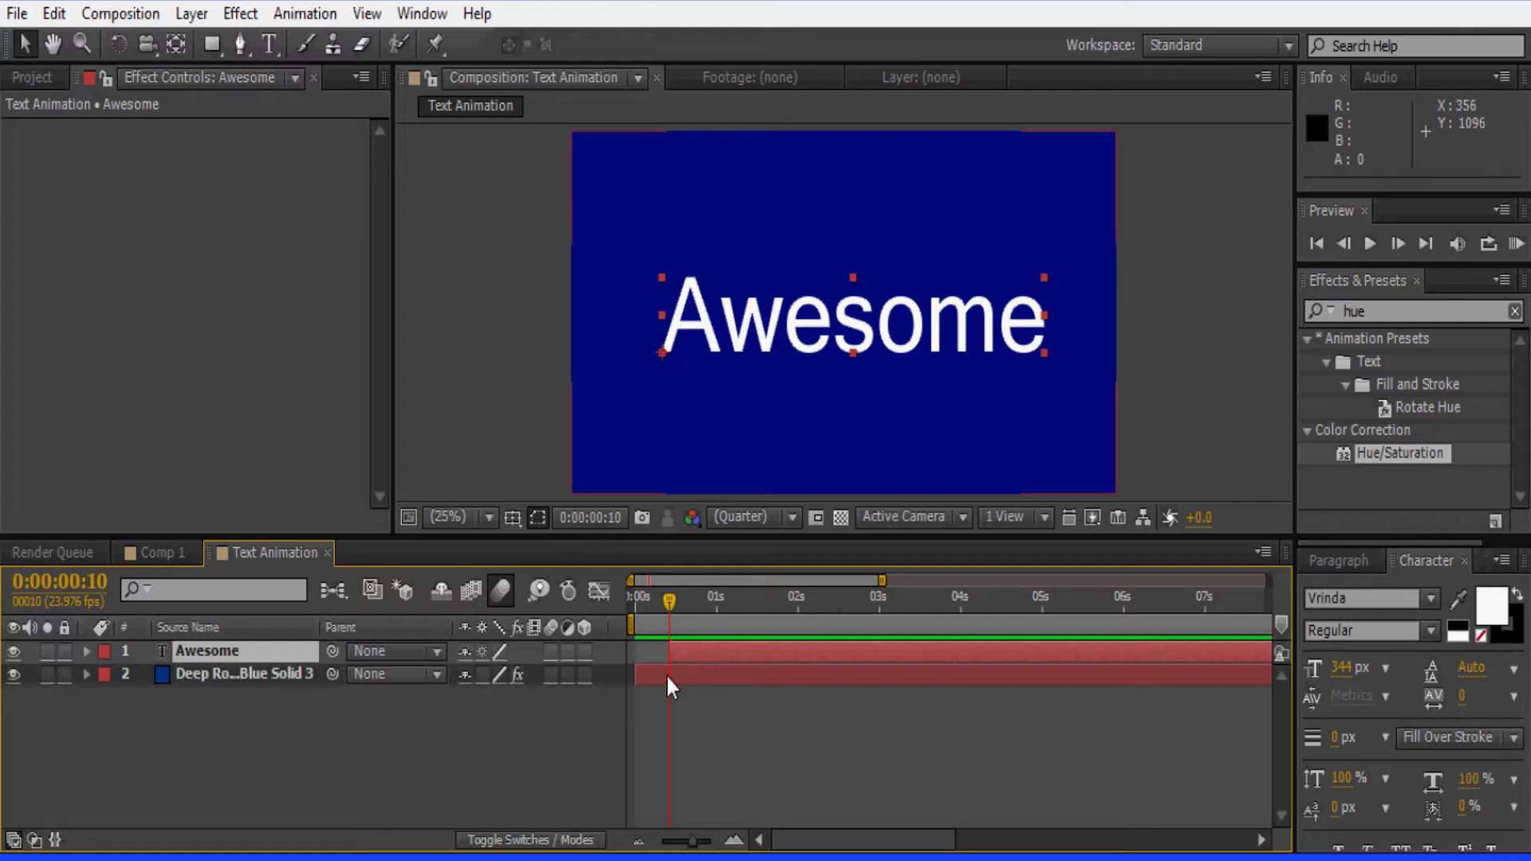
left_click(585, 651)
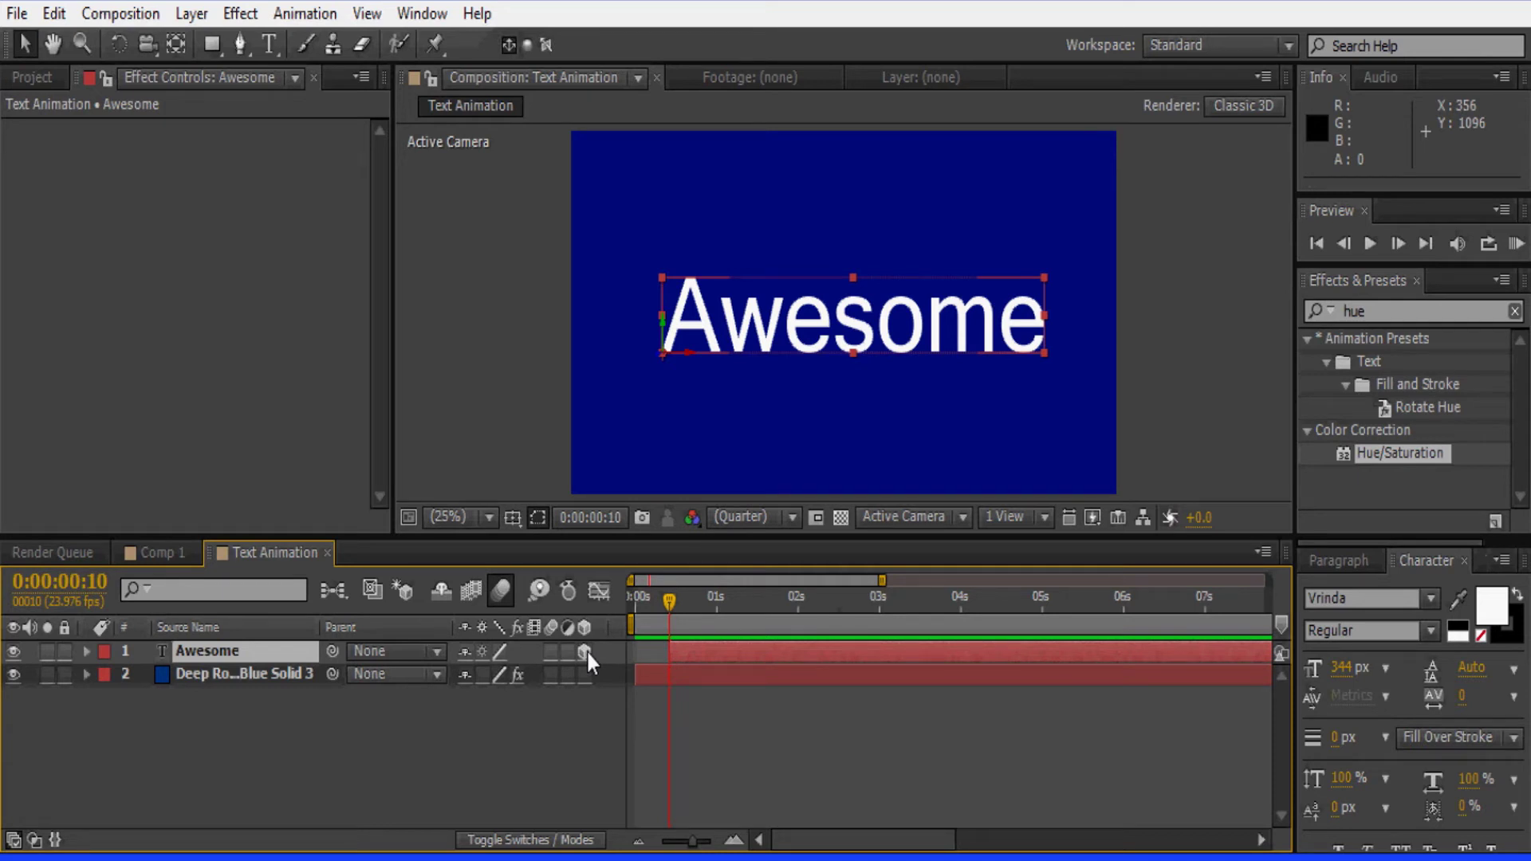
key("r")
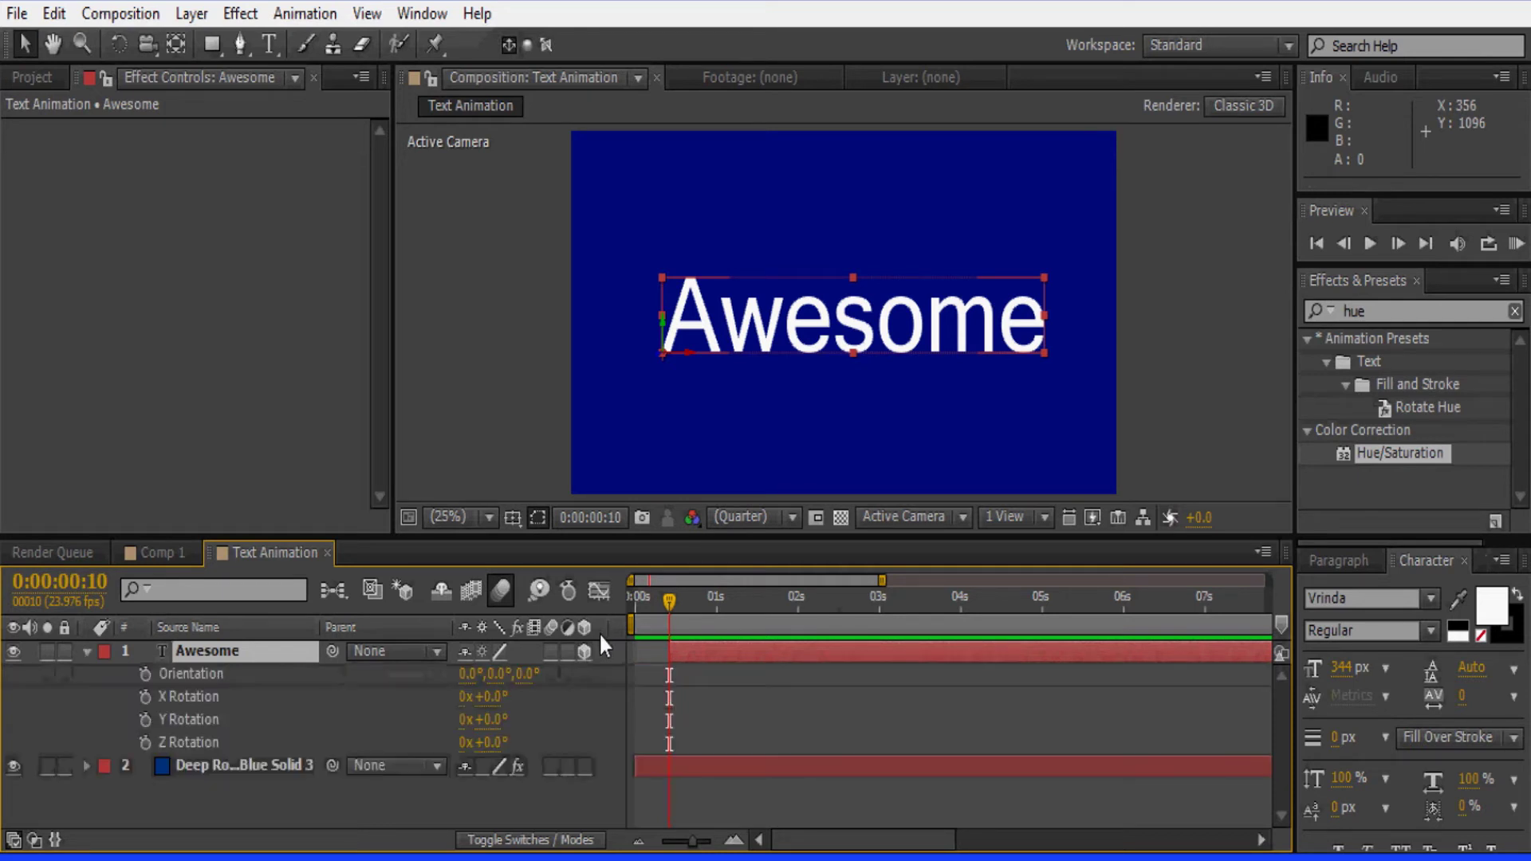
Tilt the Awesome text in 3D by setting its orientation to 299°, 0°, 17°.
left_click_drag(530, 675, 542, 675)
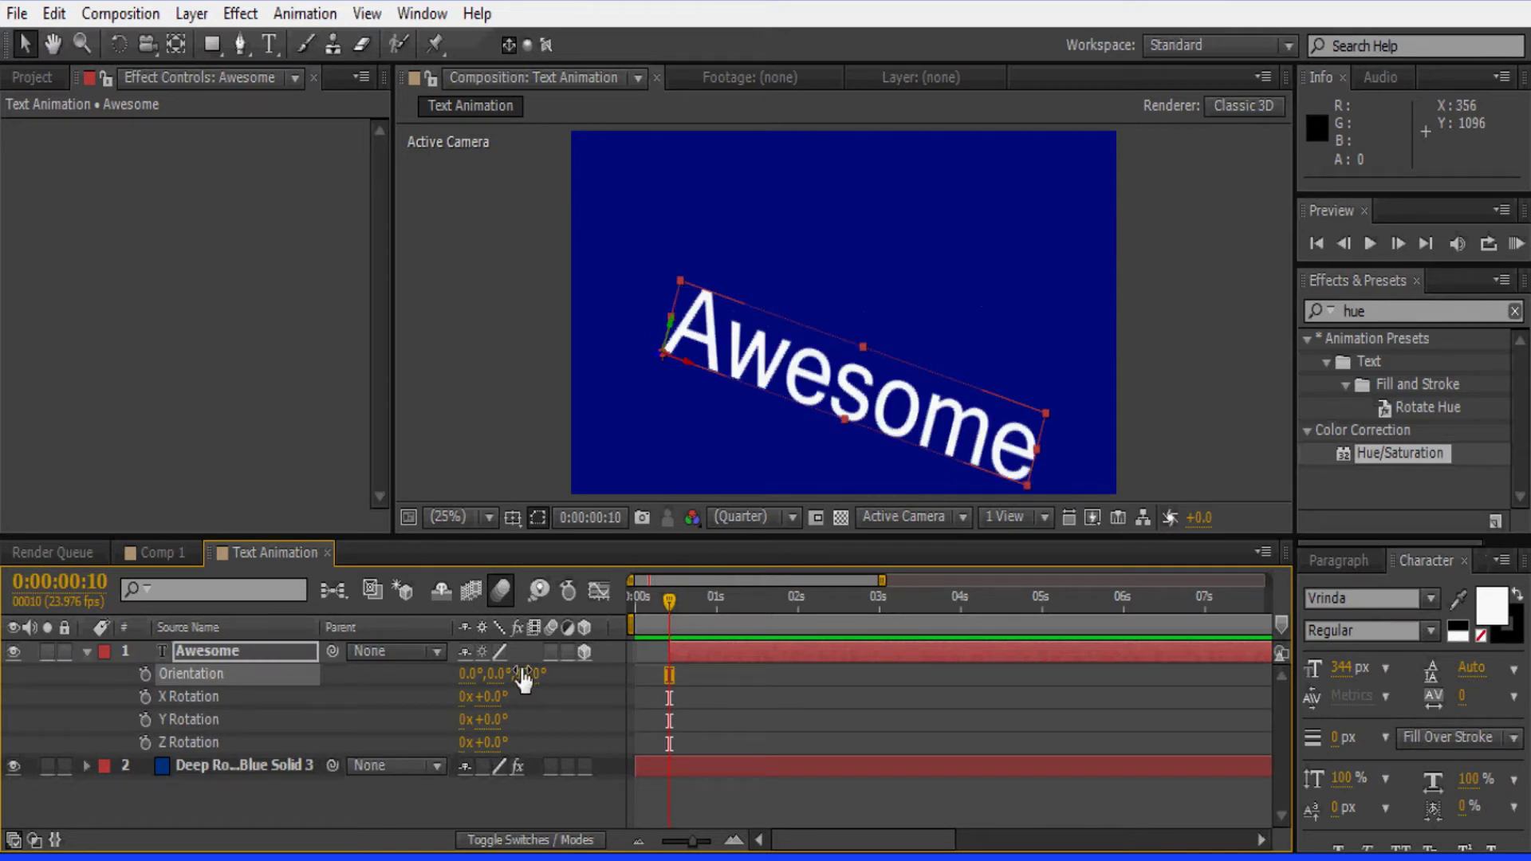
left_click_drag(490, 675, 510, 674)
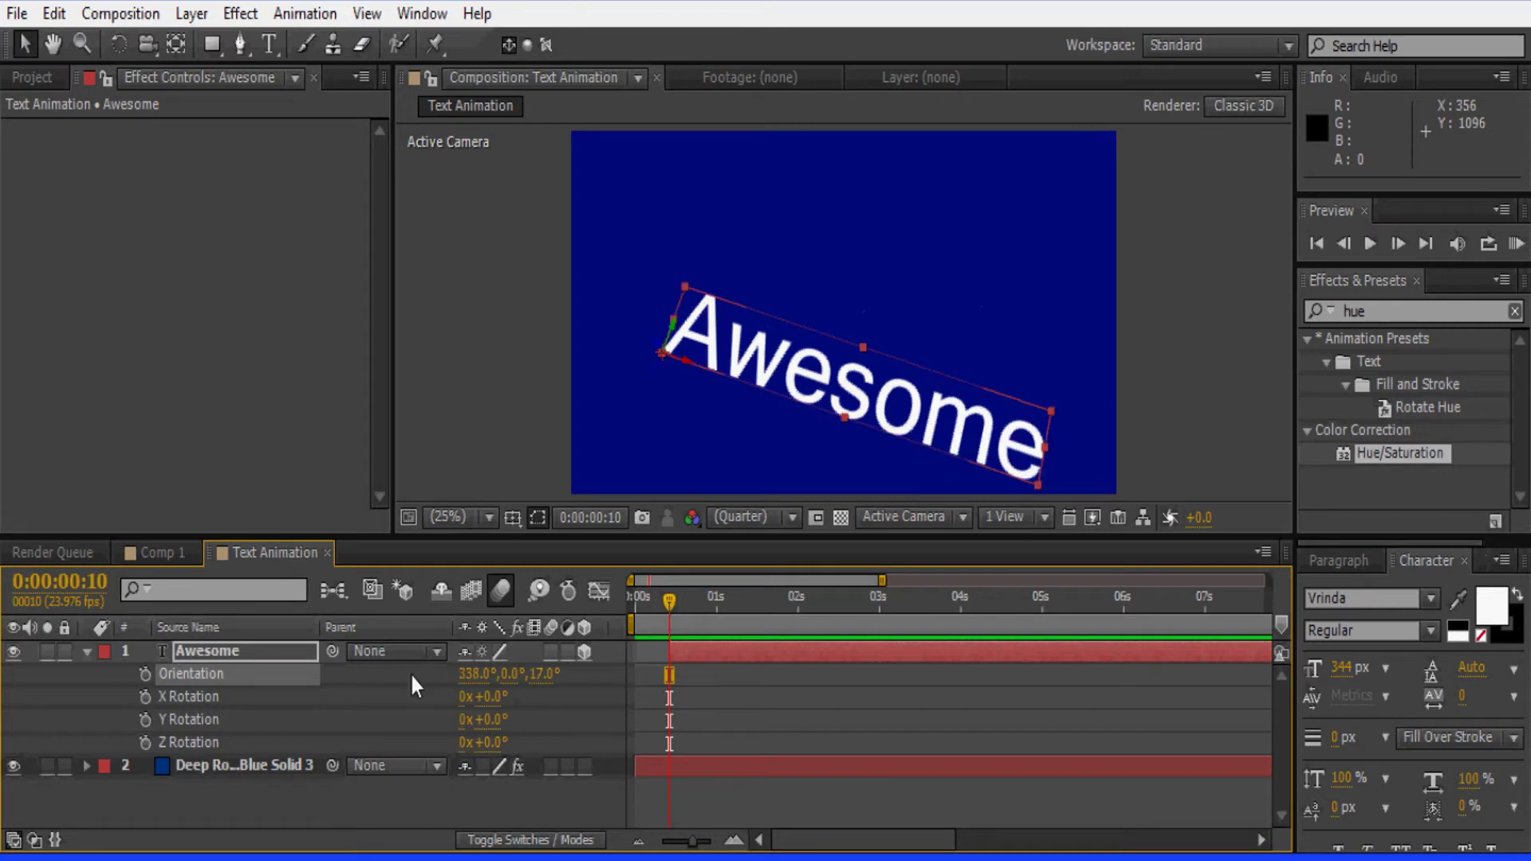
left_click_drag(488, 675, 428, 680)
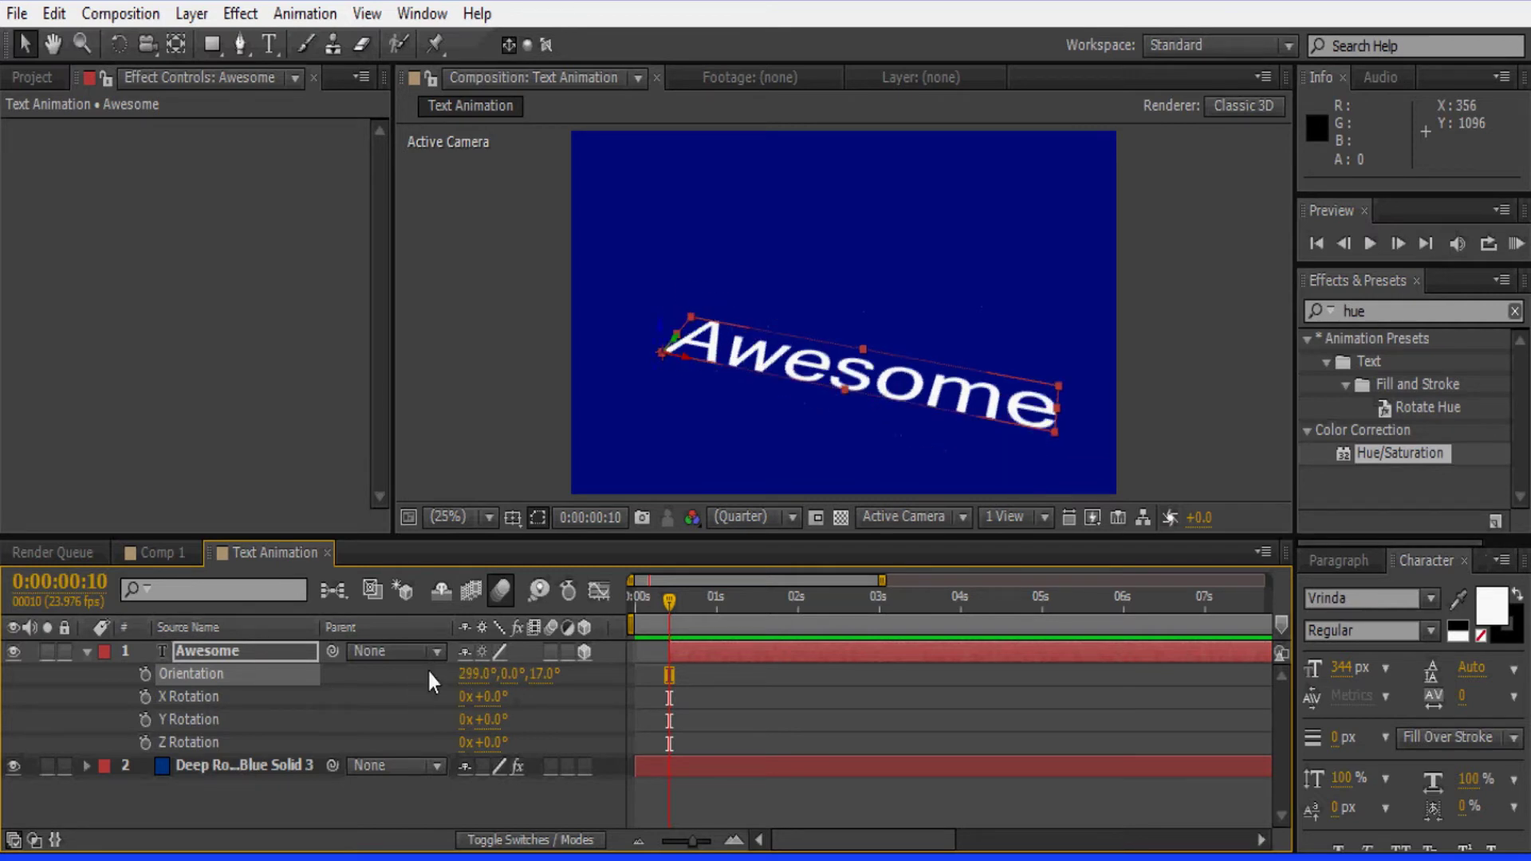
Undo the orientation changes made to the Awesome layer.
key("ctrl+z")
key("ctrl+z")
key("ctrl+z")
key("ctrl+z")
key("ctrl+z")
key("ctrl+z")
key("ctrl+z")
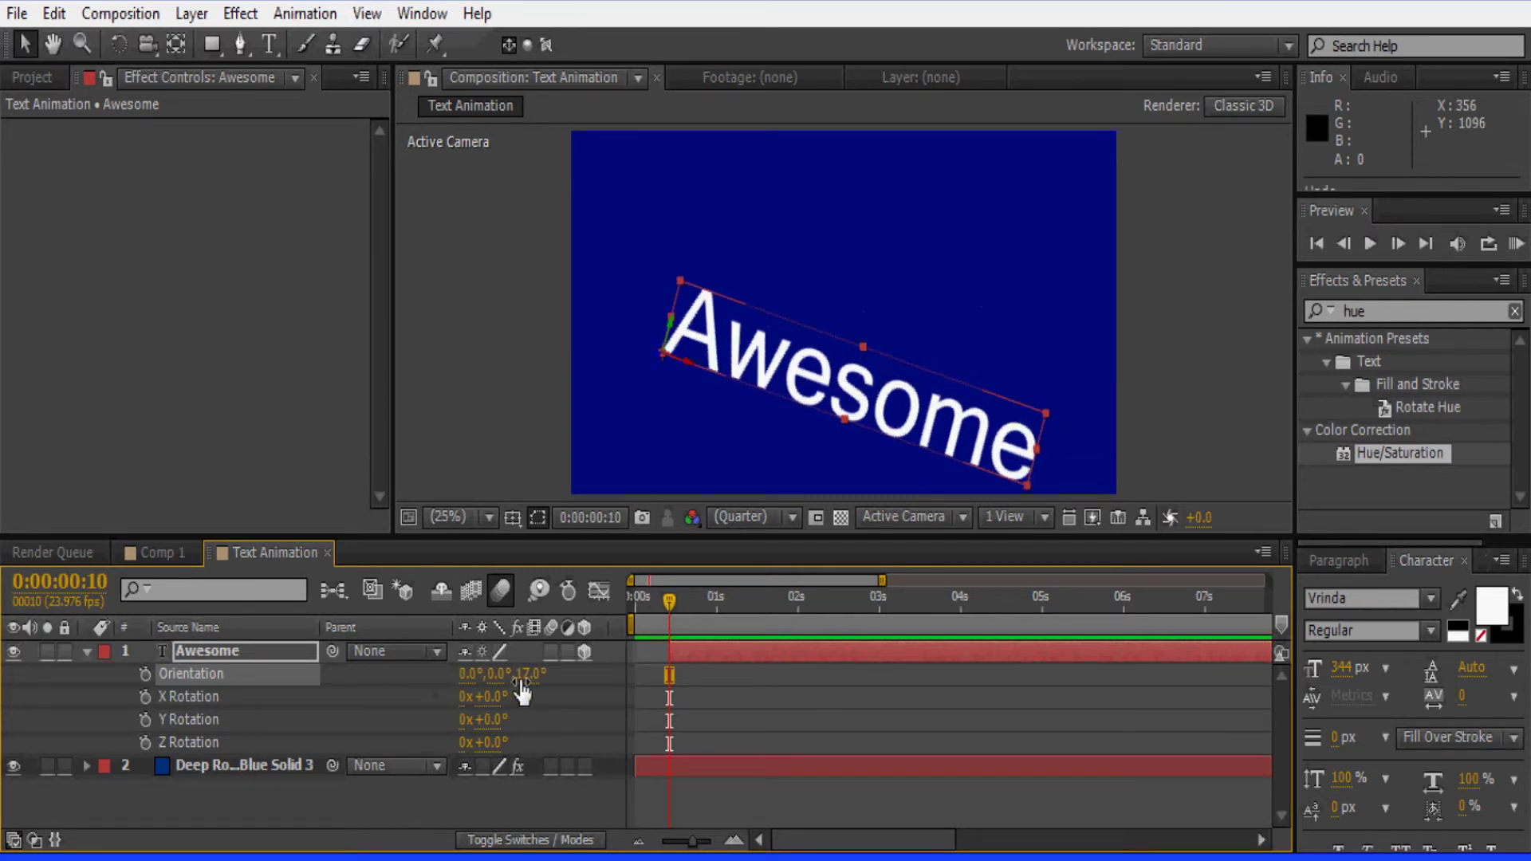
Keyframe the Awesome layer's Y orientation at 122° at 0:00:00:10 and 0° at 0:00:00:23.
left_click_drag(485, 680, 539, 691)
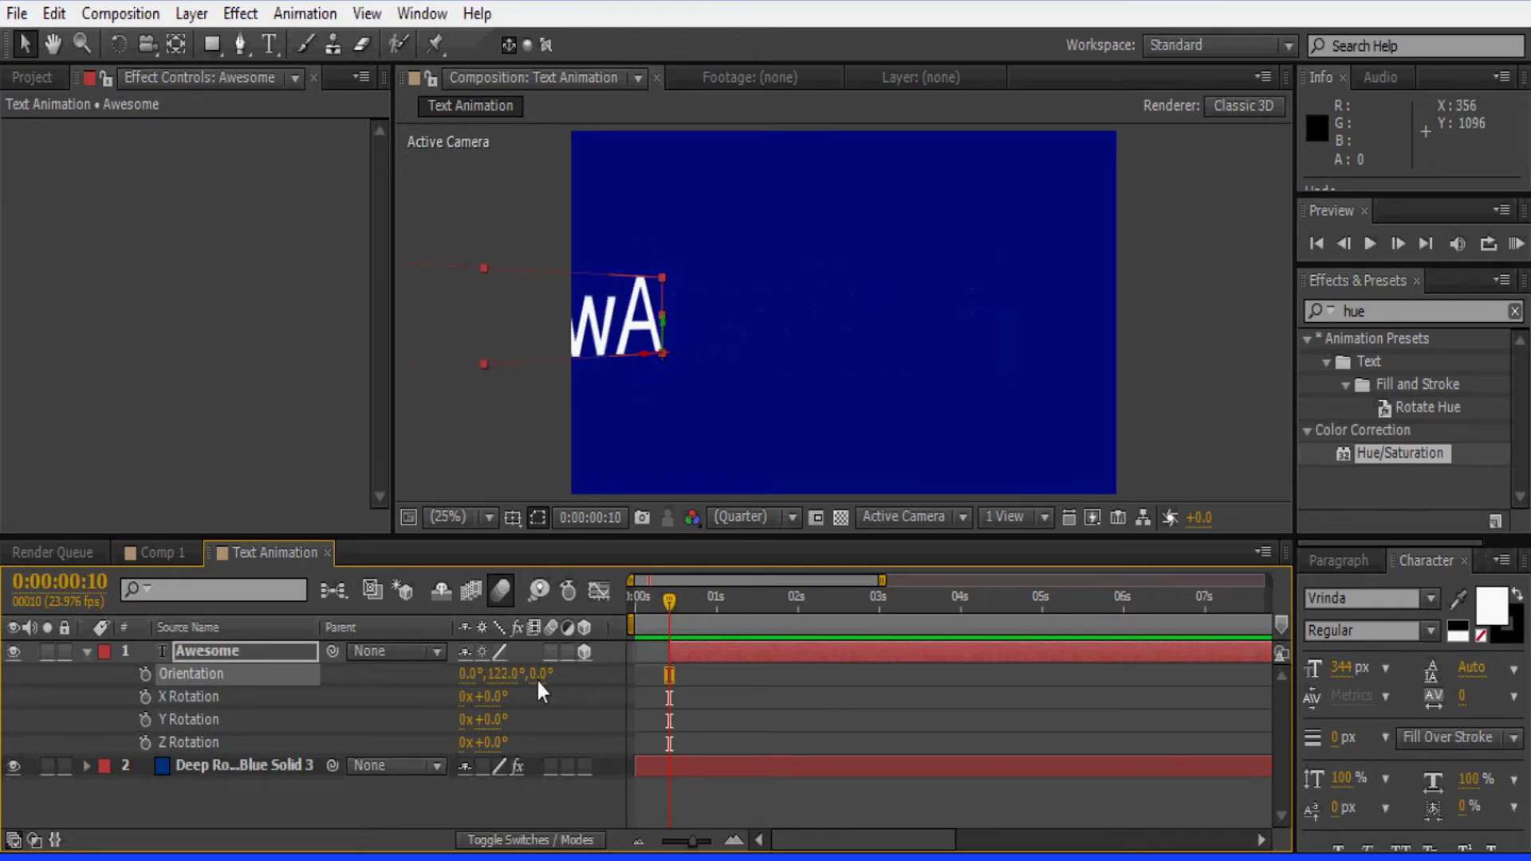
left_click(145, 675)
left_click_drag(669, 601, 714, 601)
left_click(499, 674)
type("0")
key("Return")
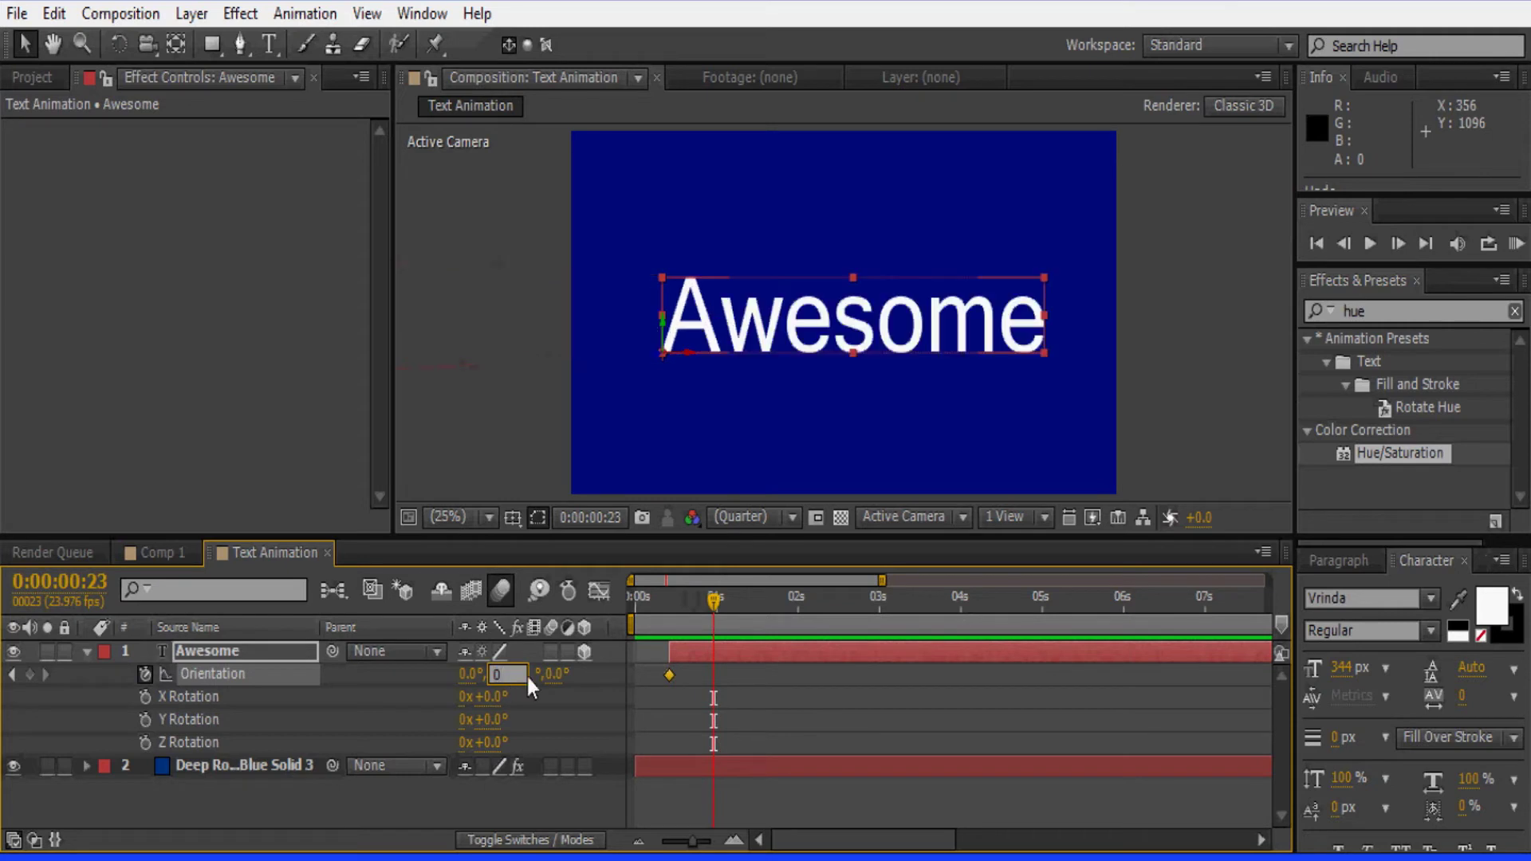
Preview the Awesome layer's spin with motion blur and delete its orientation keyframe at 0:00:00:10.
left_click(1370, 243)
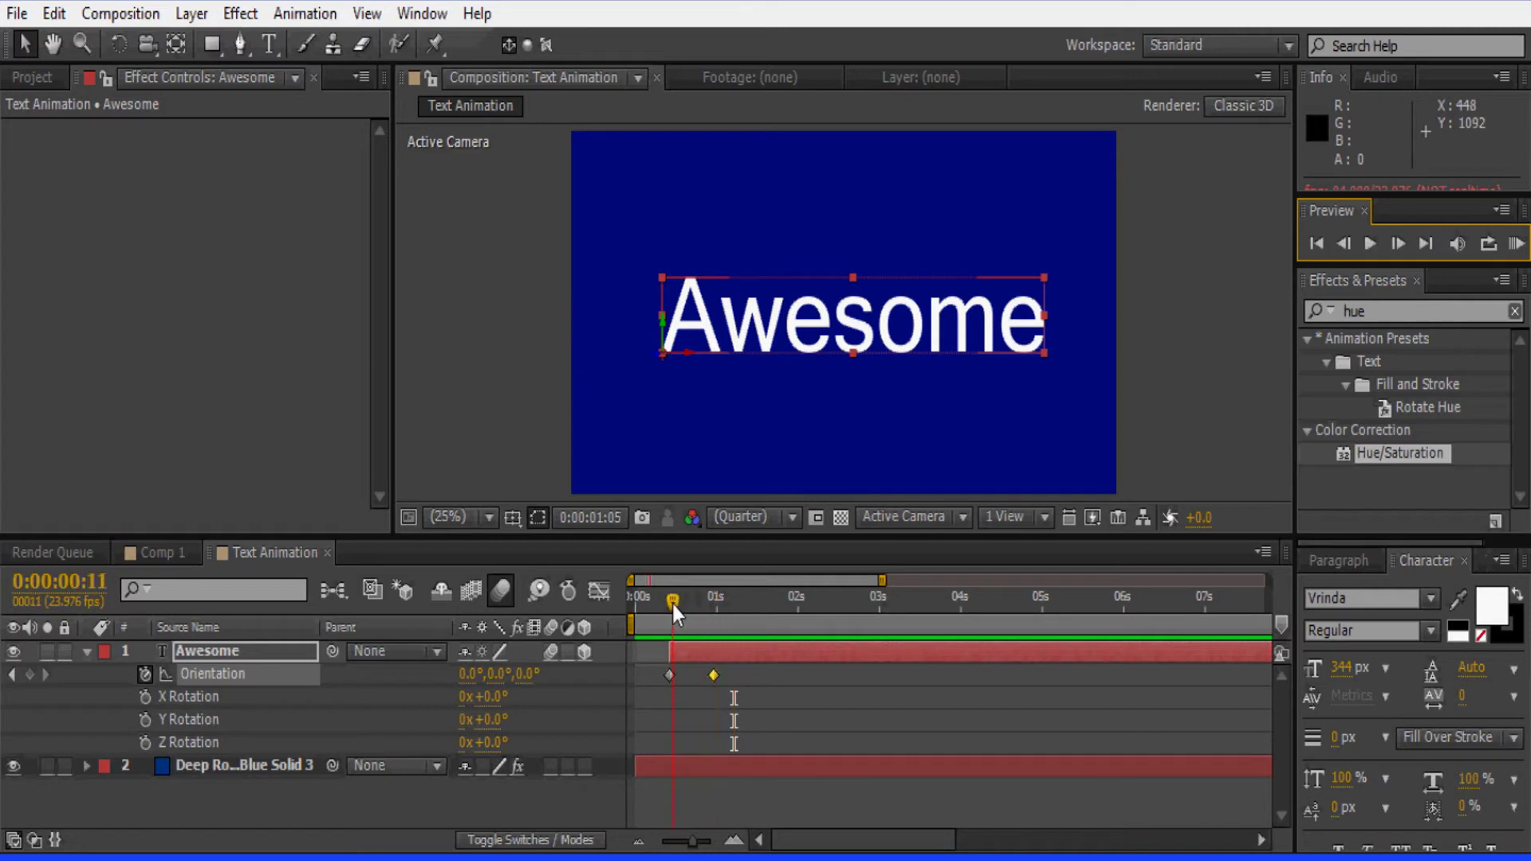
left_click_drag(668, 606, 690, 604)
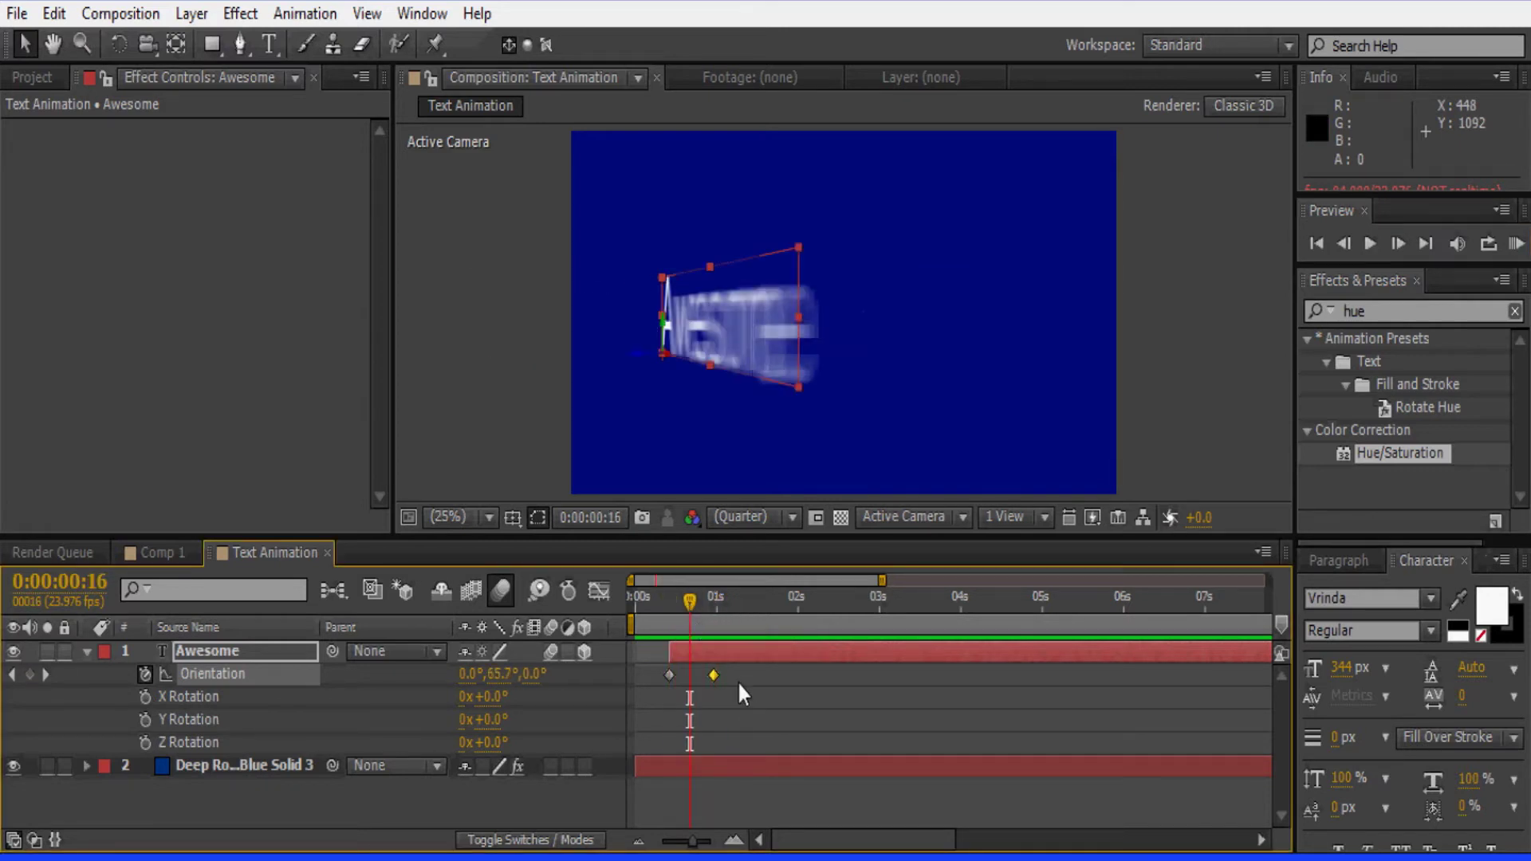
key("Delete")
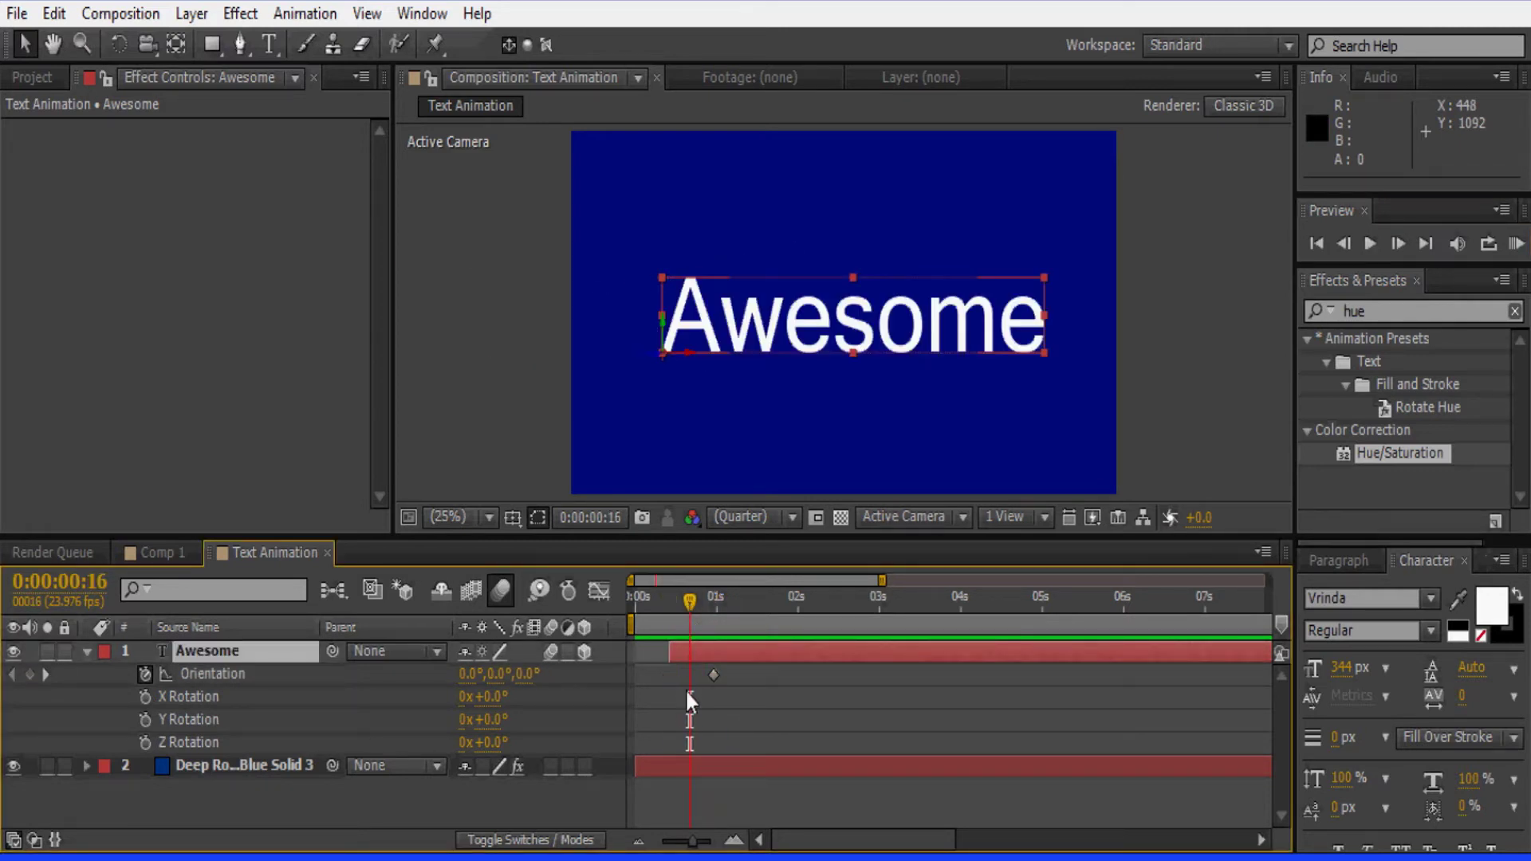
Set the Awesome layer's anchor point to X 450 px and Y -54 px so it pivots nearer its middle.
right_click(707, 656)
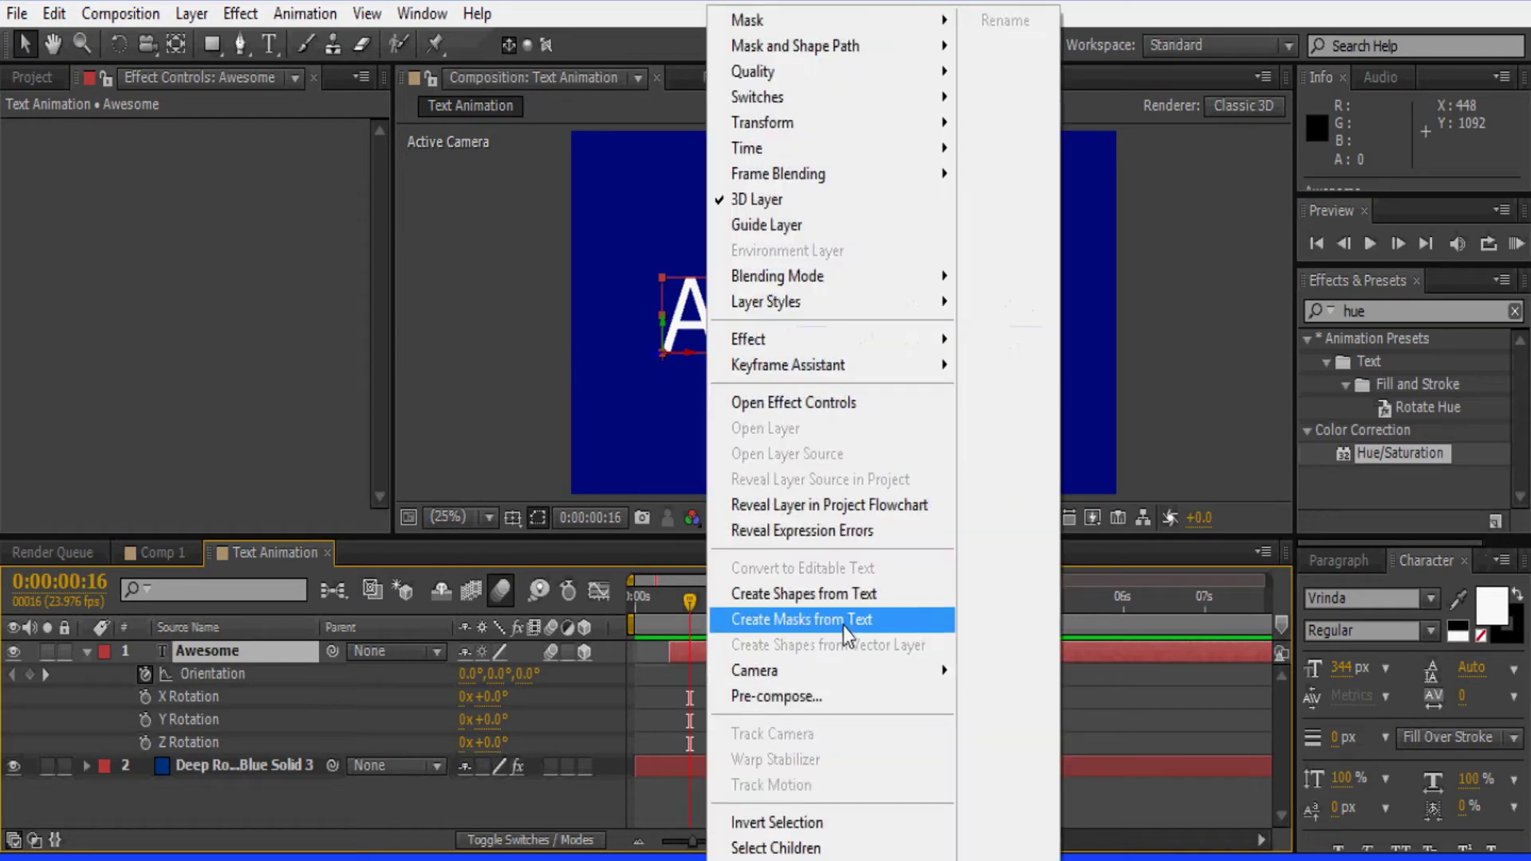
mouse_move(907, 134)
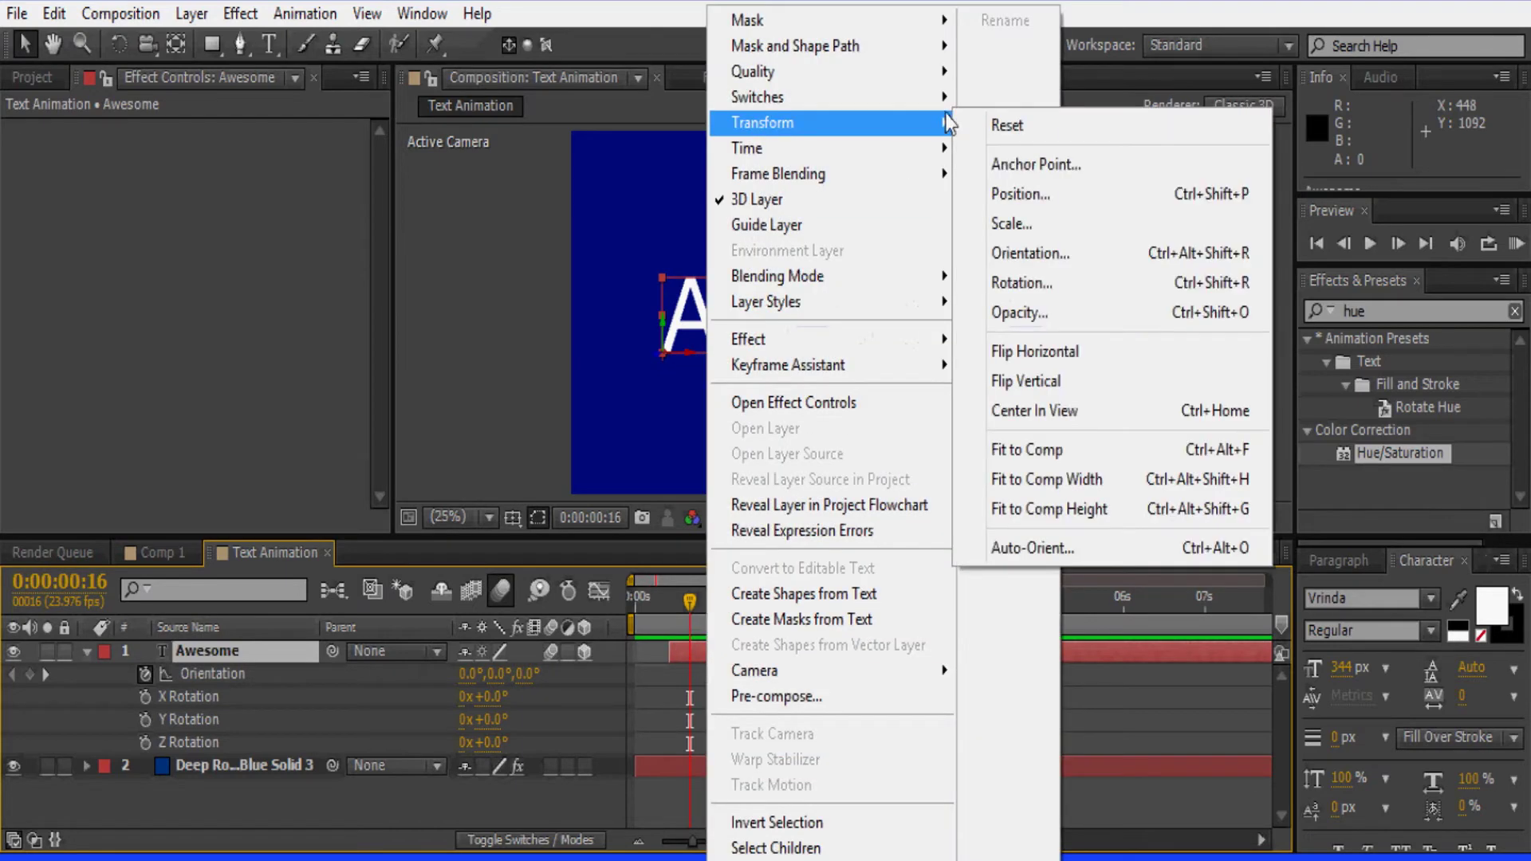
left_click(1028, 155)
left_click_drag(624, 219, 523, 212)
left_click_drag(423, 293, 478, 305)
left_click_drag(423, 252, 136, 297)
left_click_drag(420, 295, 626, 297)
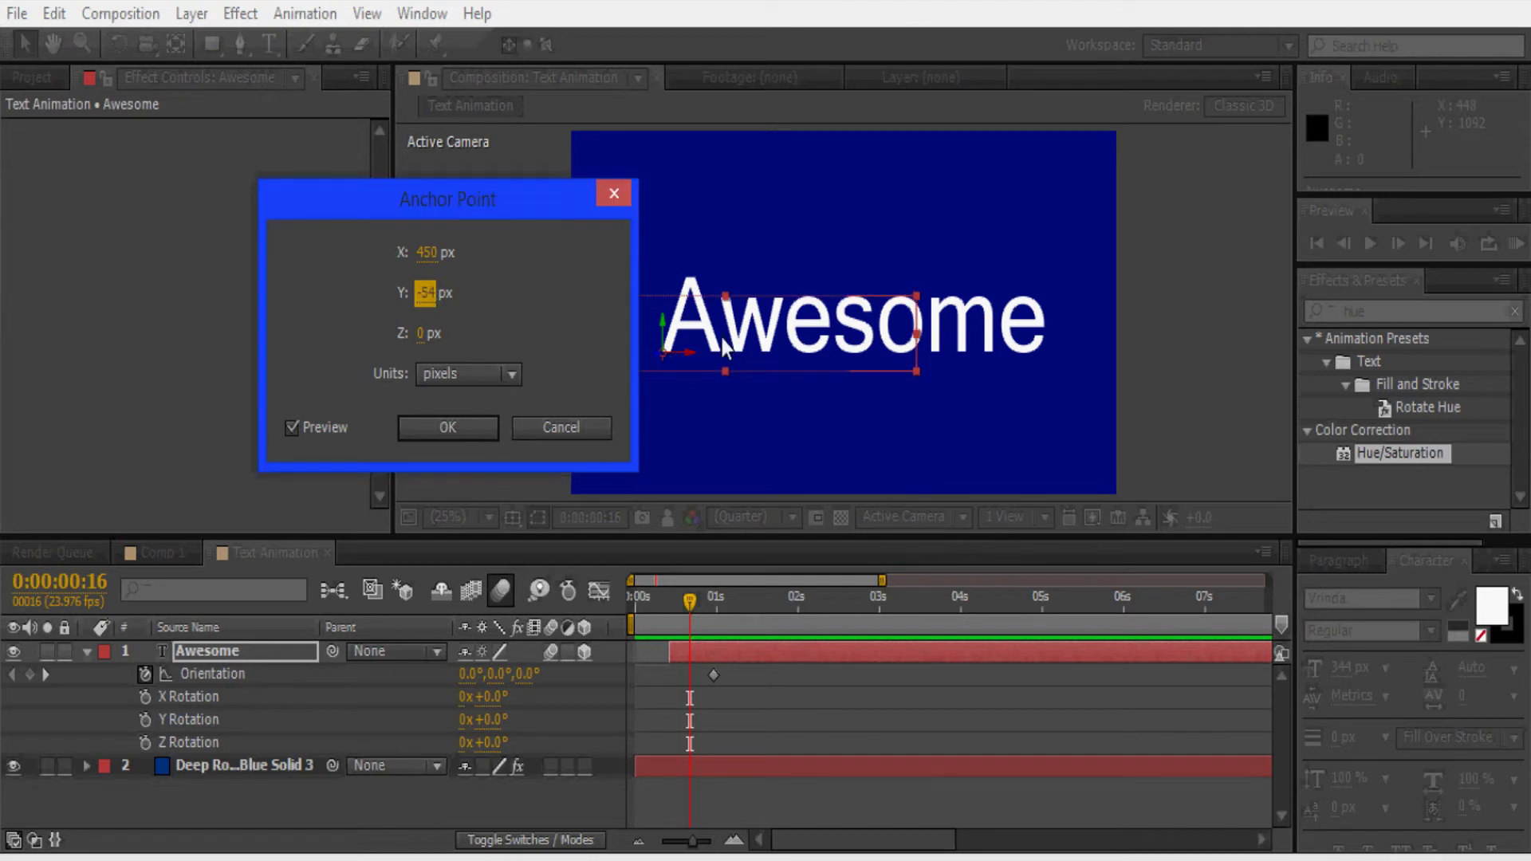
left_click(475, 425)
Add a 220° Y orientation keyframe, move it to just before the Awesome layer's start, and preview the spin.
left_click_drag(498, 674, 581, 674)
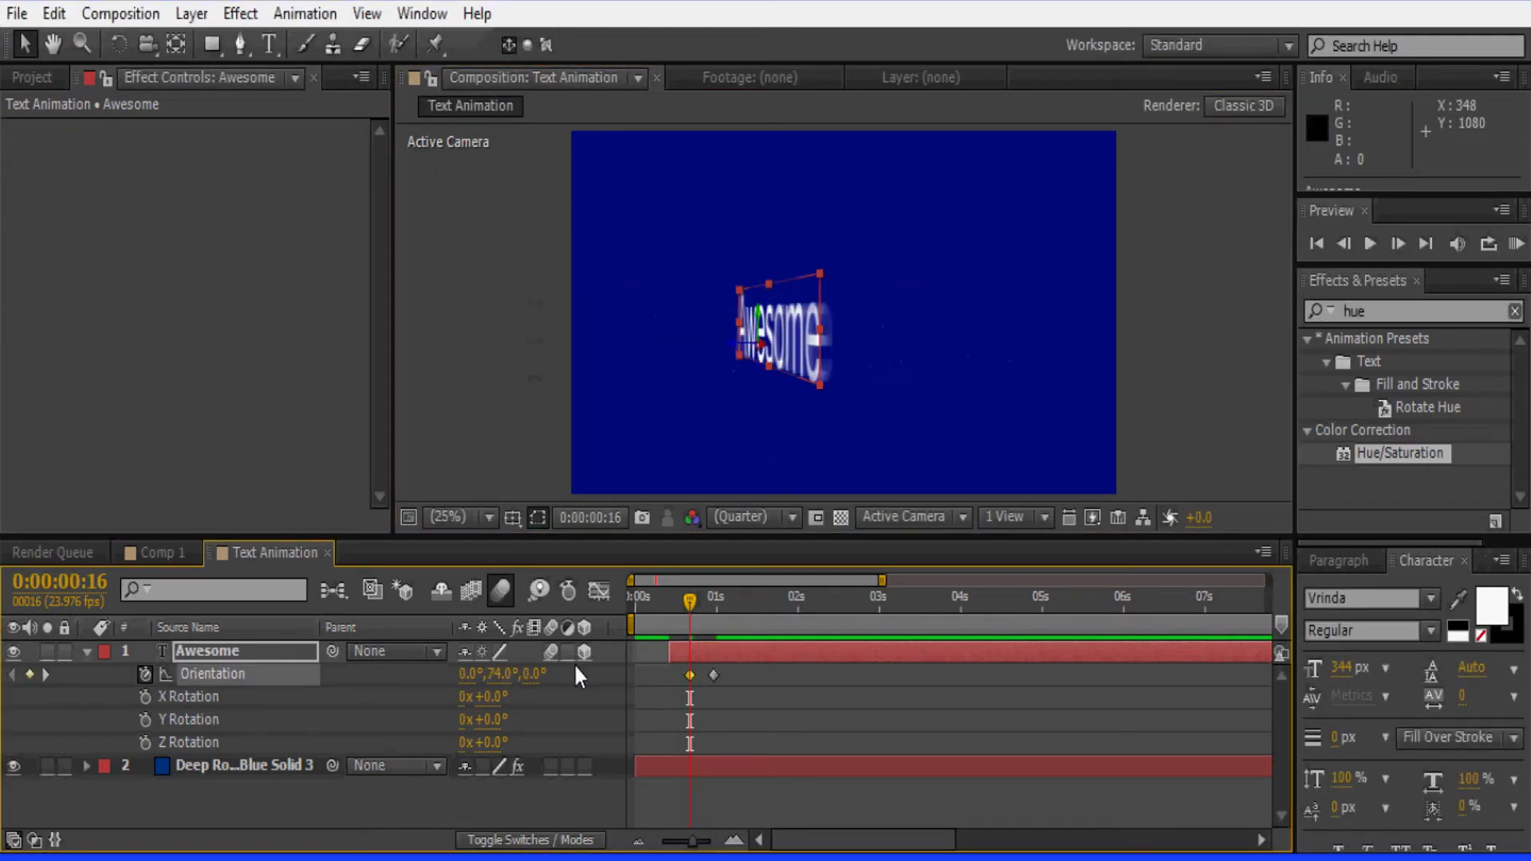
left_click_drag(391, 667, 529, 697)
left_click_drag(690, 675, 662, 675)
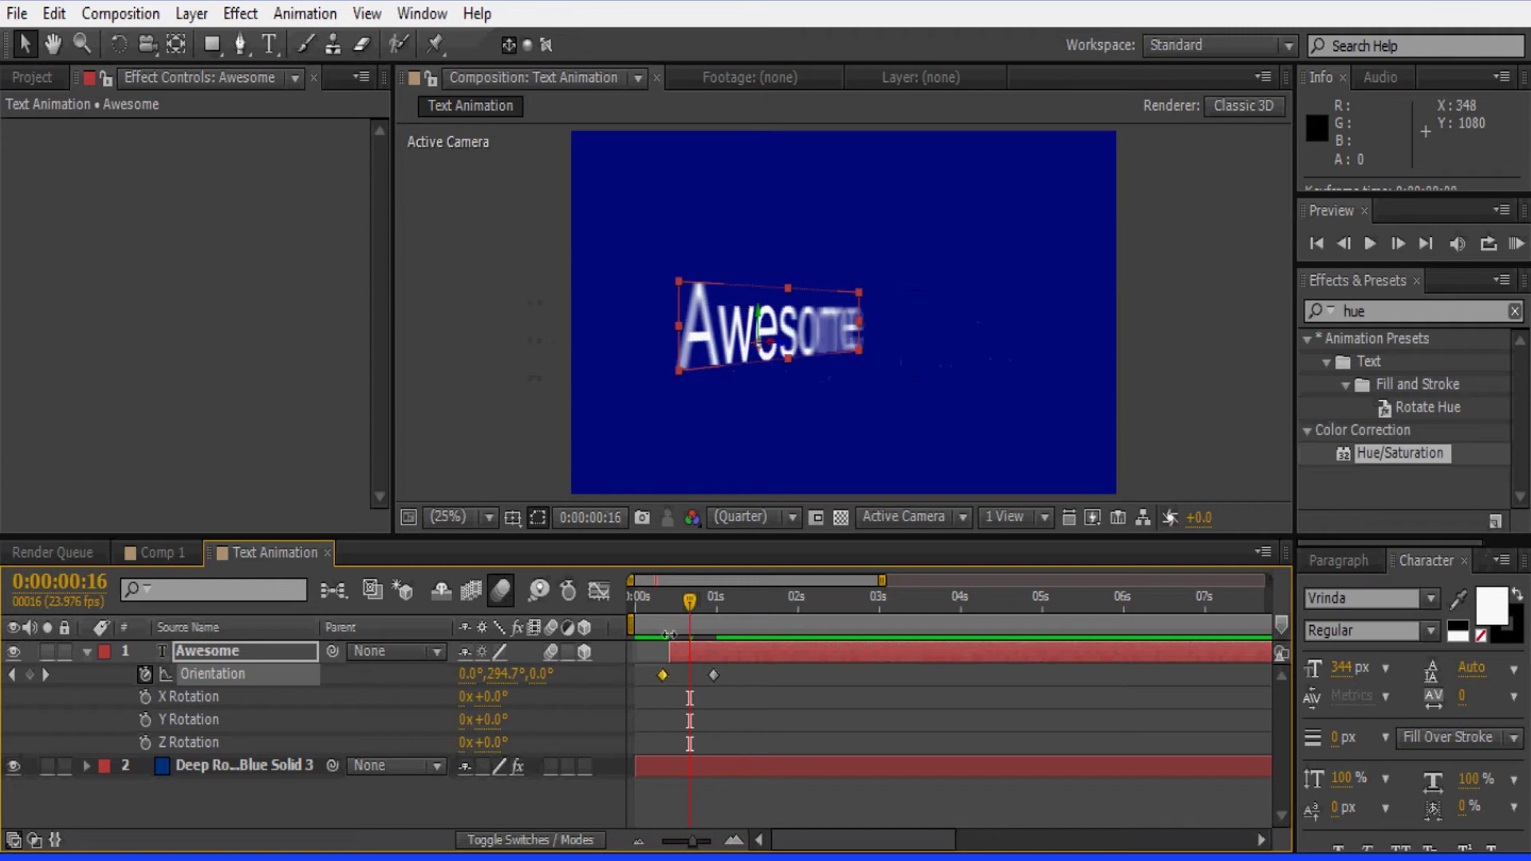
left_click(1515, 243)
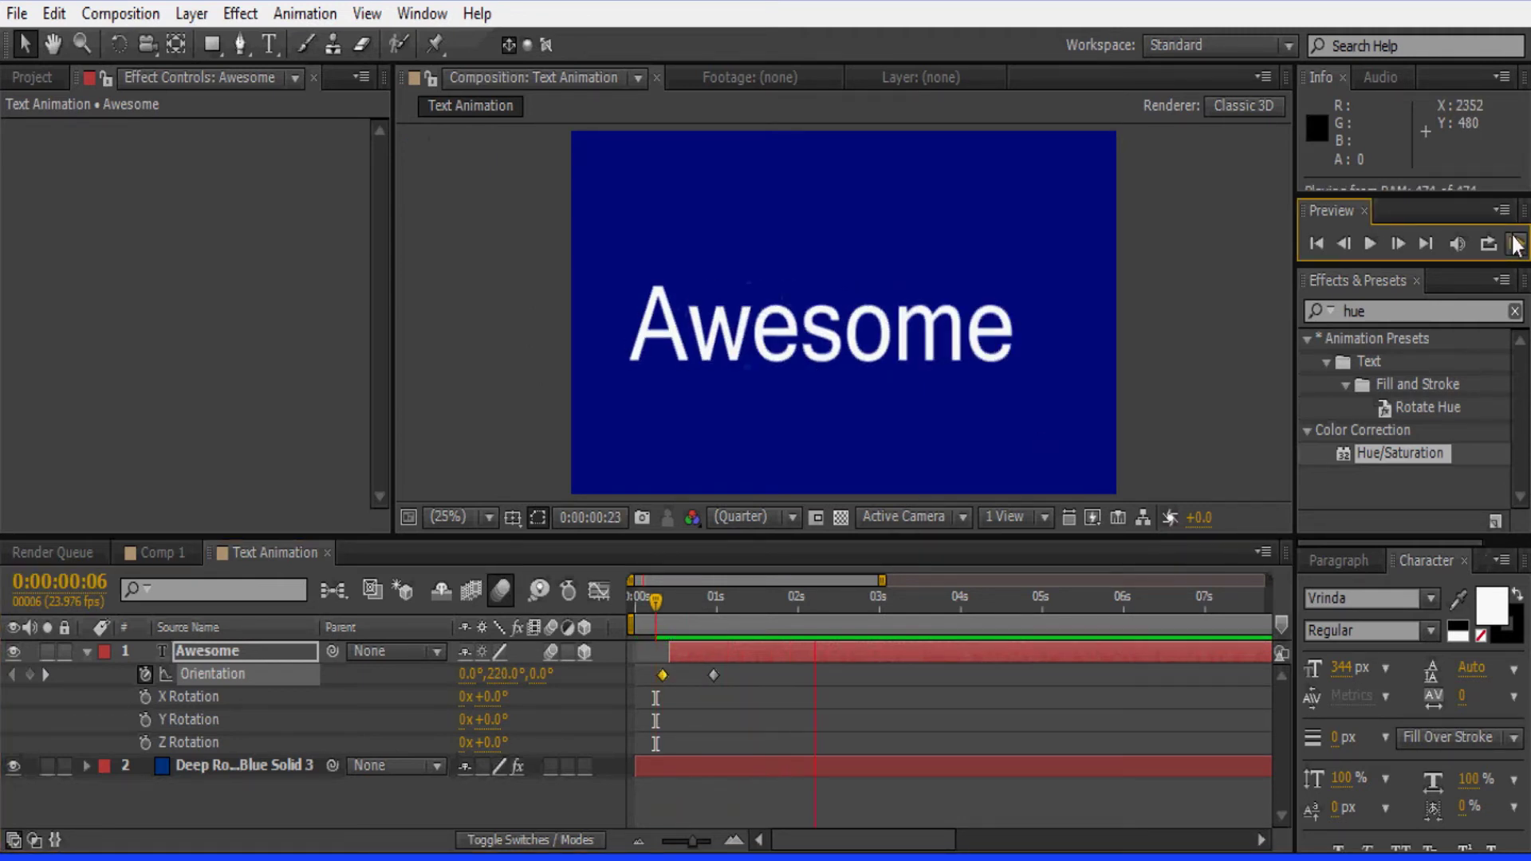
left_click(1513, 239)
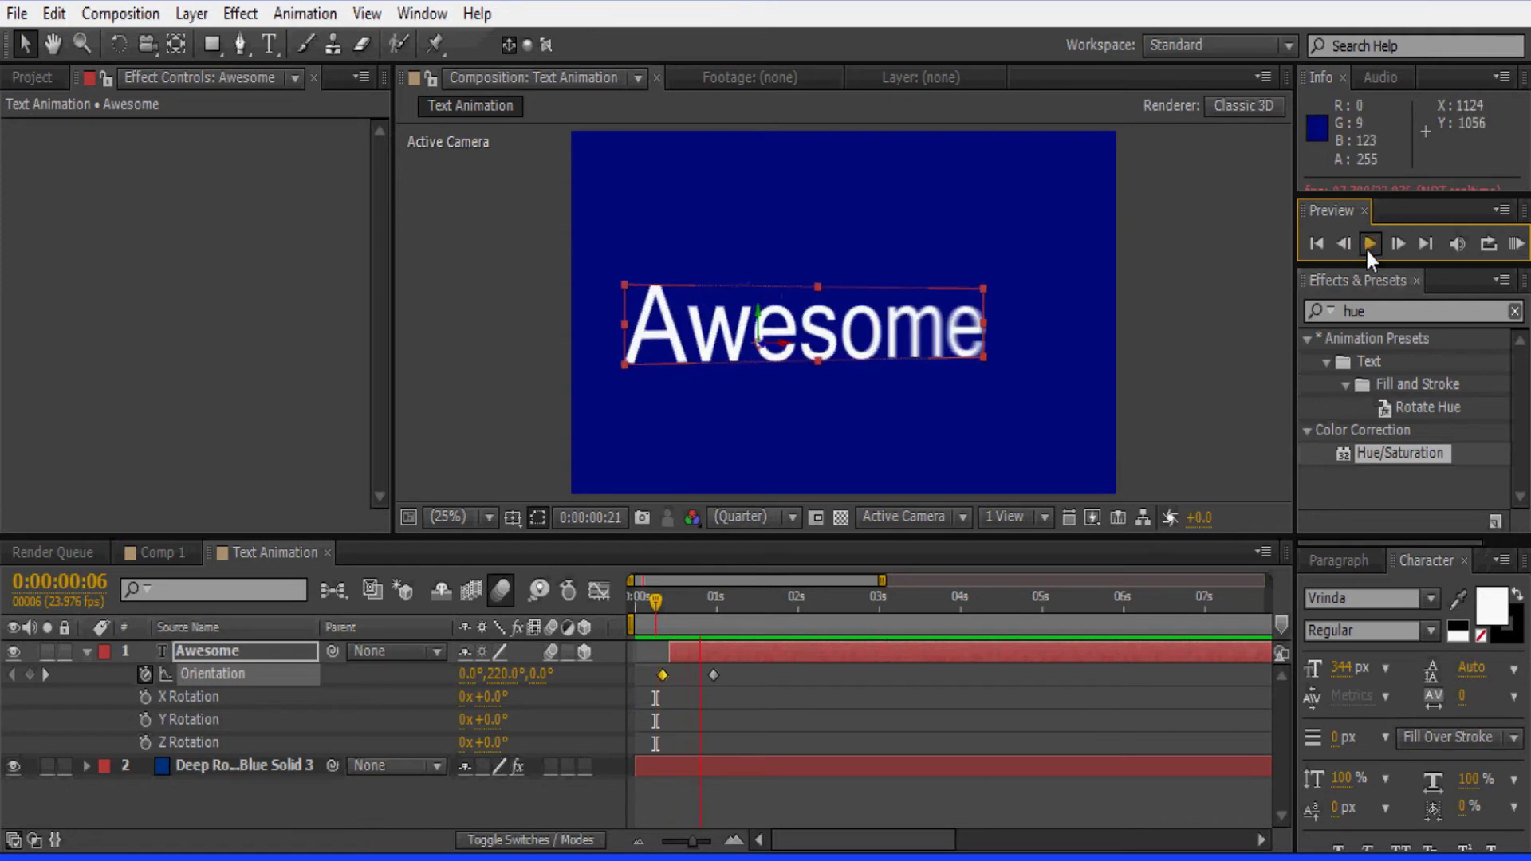
left_click(671, 603)
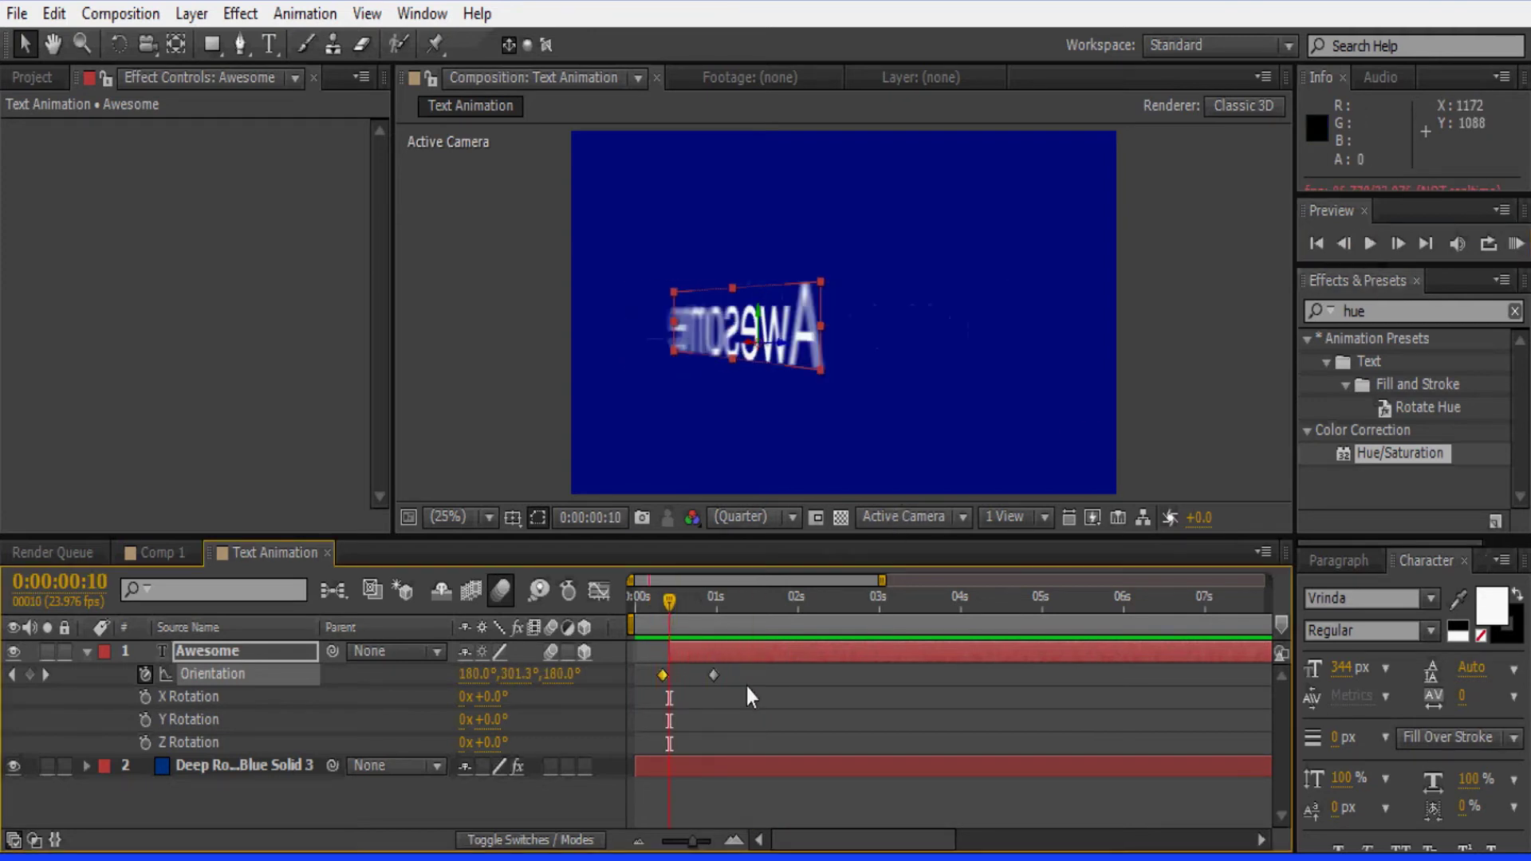
Fade in the Awesome layer with opacity keyframes of 0% at 0:00:00:10 and 100% just after one second, and preview it.
key("t")
left_click(147, 674)
left_click_drag(474, 675, 386, 678)
left_click(1369, 247)
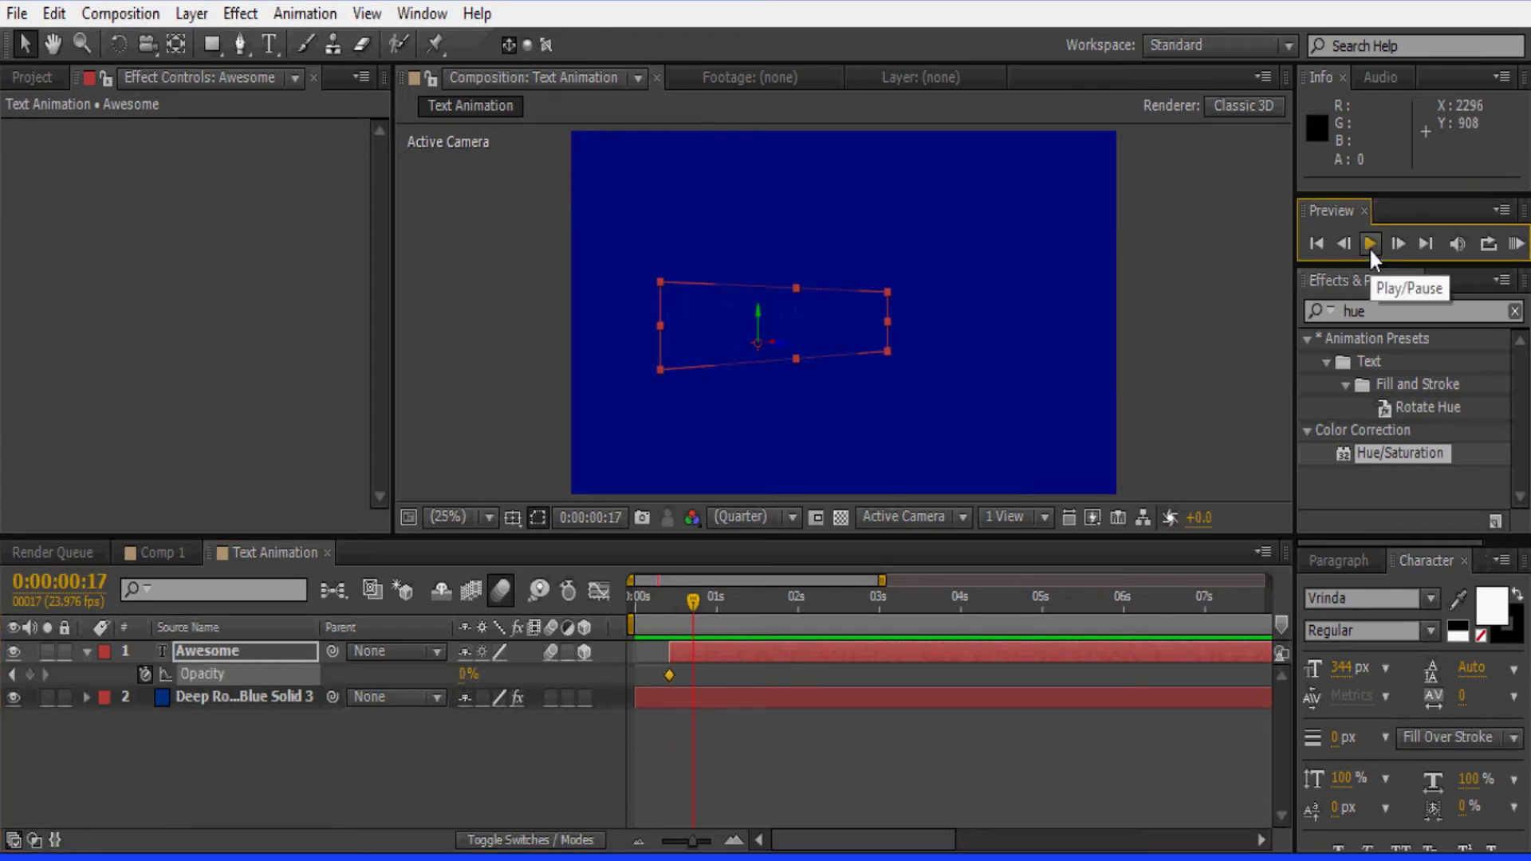
left_click(1370, 249)
left_click(703, 679)
left_click_drag(703, 614, 588, 626)
left_click(1517, 243)
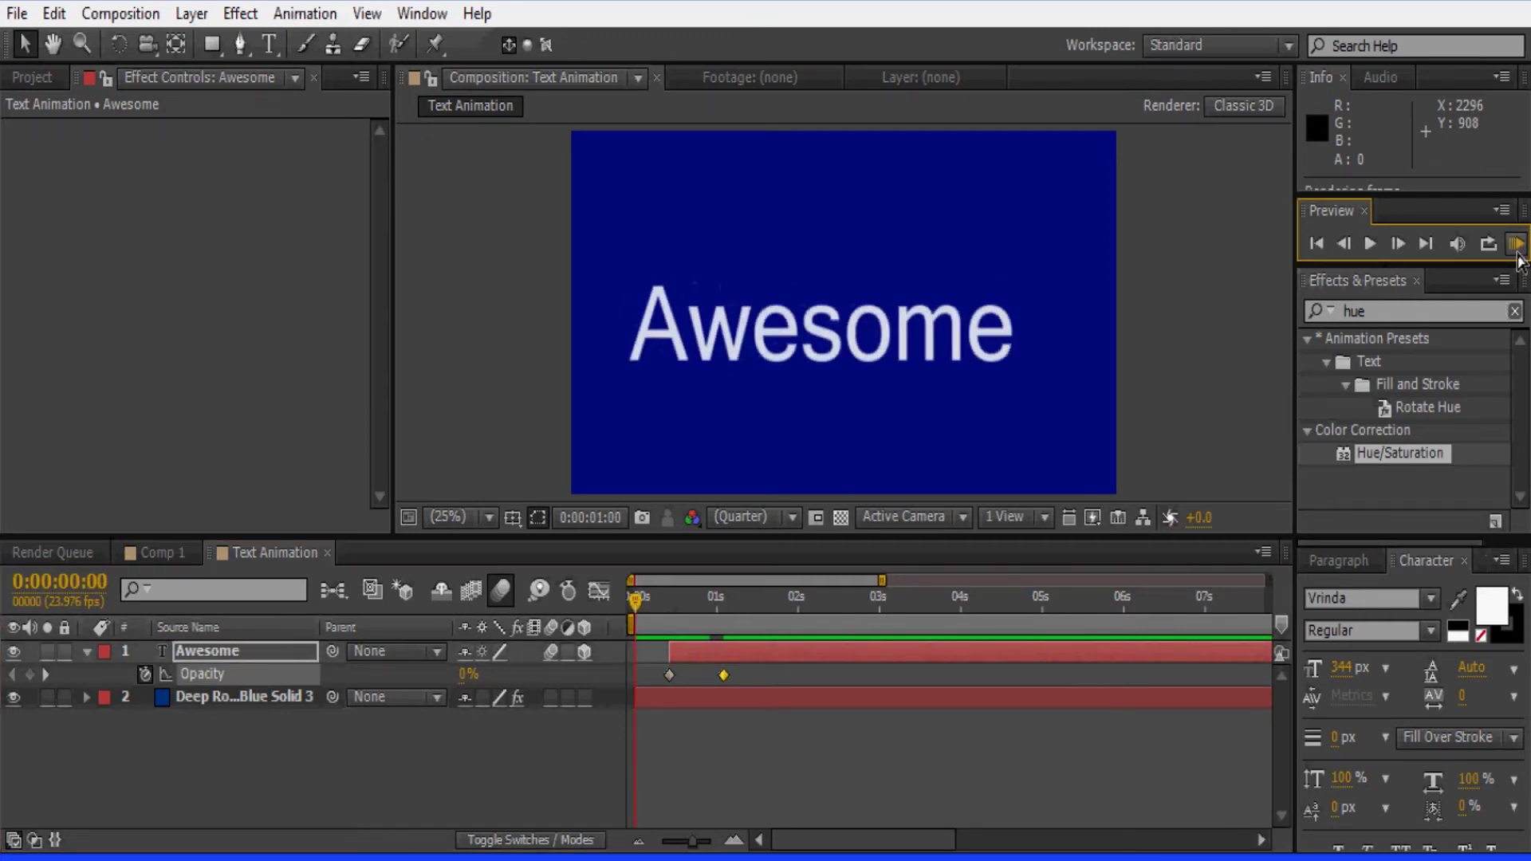
left_click(1519, 252)
Add opacity keyframes that hold the Awesome layer at 100% just after two seconds and fade it out by about three seconds, and preview.
left_click(815, 622)
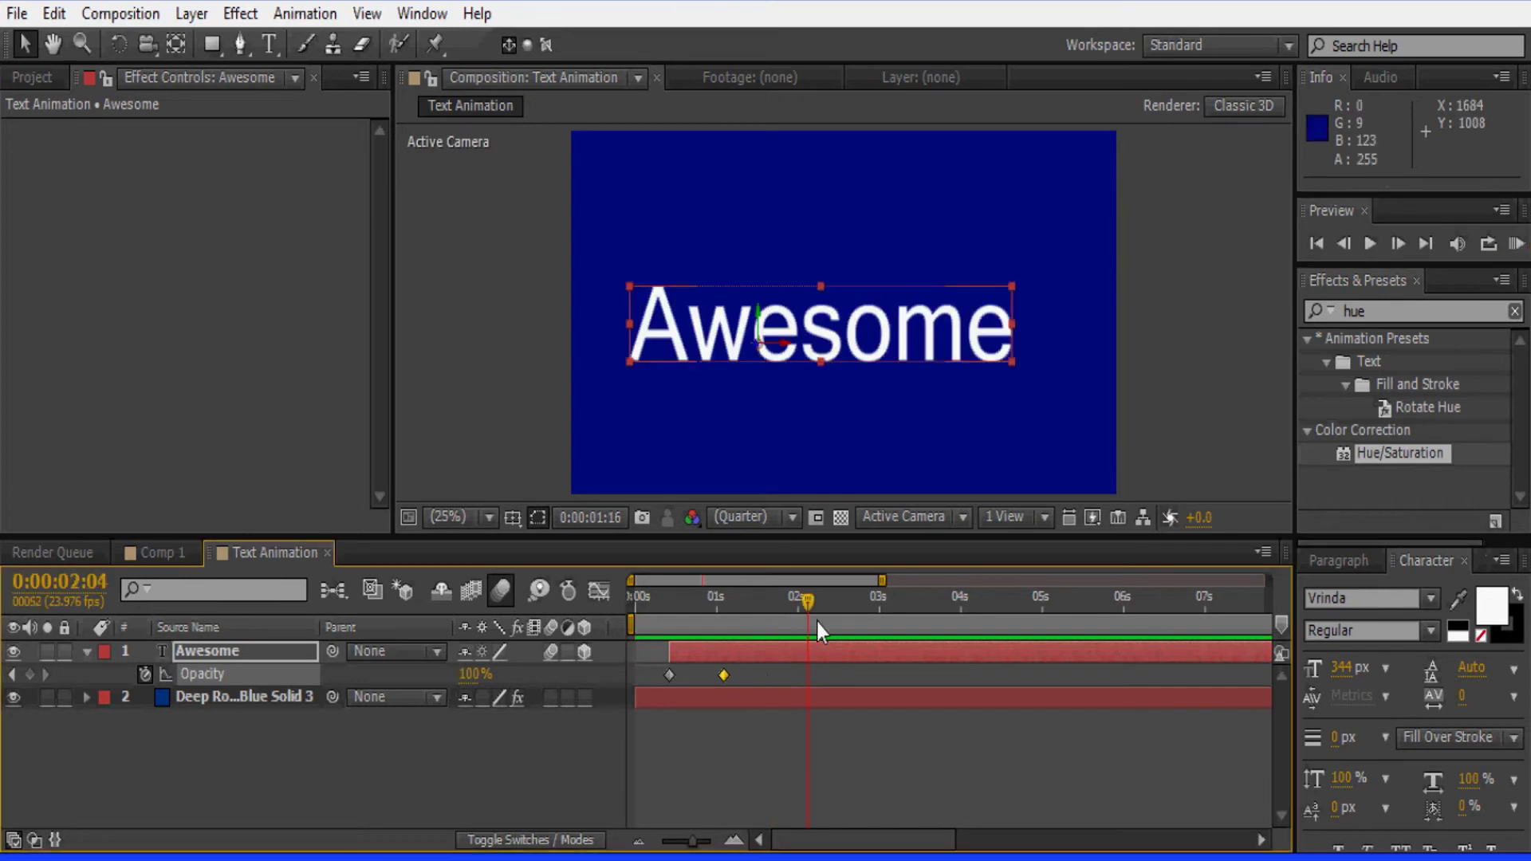
left_click_drag(819, 603, 850, 604)
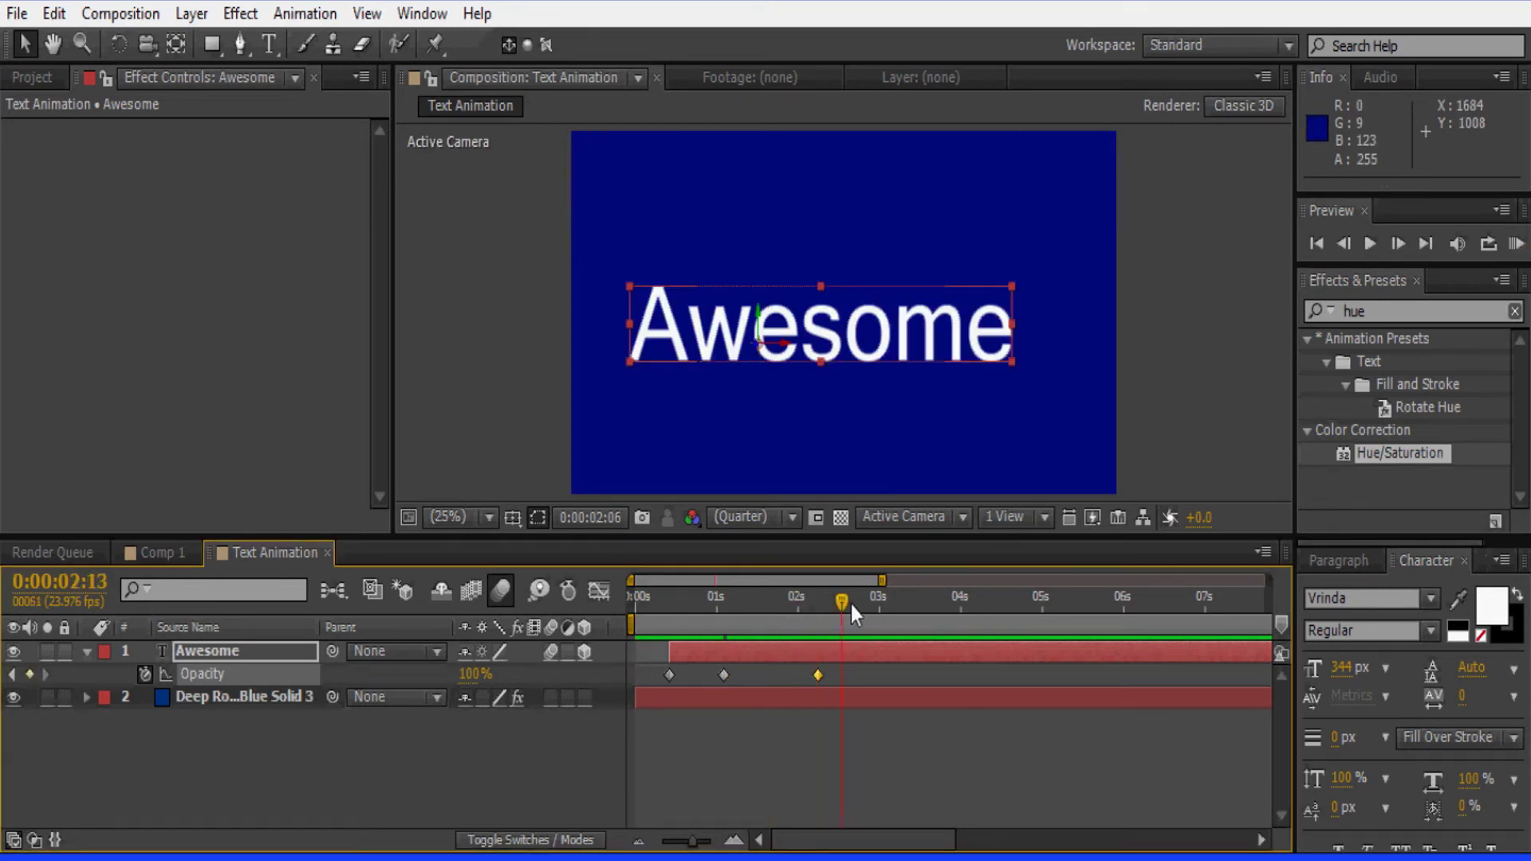
left_click(1515, 244)
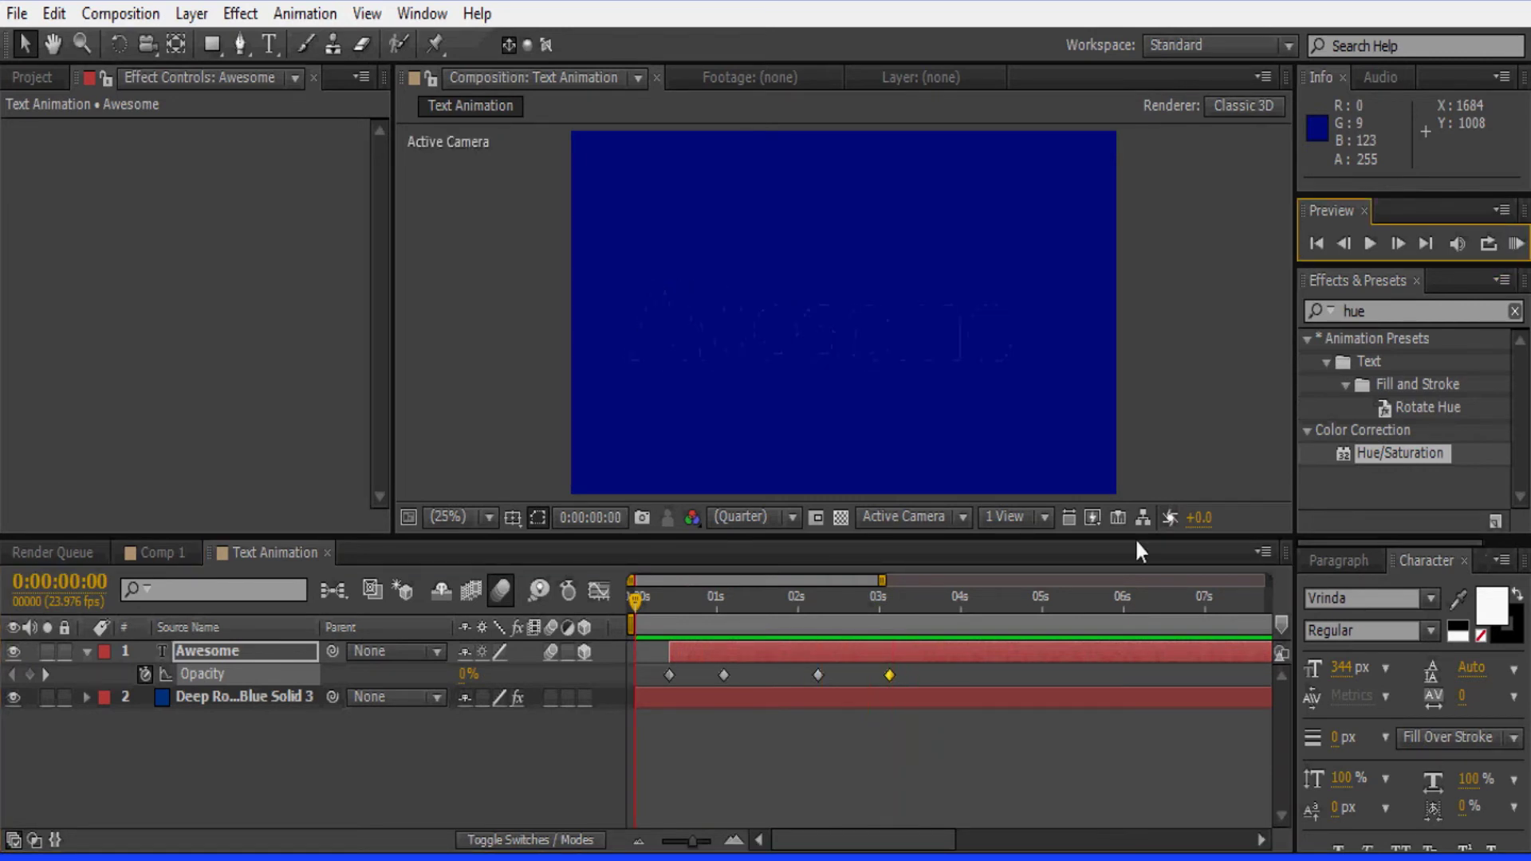
Select the whole word Awesome and change its fill color to light cyan (61FEFC).
left_click_drag(655, 612, 778, 612)
left_click(271, 47)
left_click_drag(630, 319, 1037, 309)
left_click(1490, 610)
left_click_drag(991, 455, 919, 445)
left_click(1268, 453)
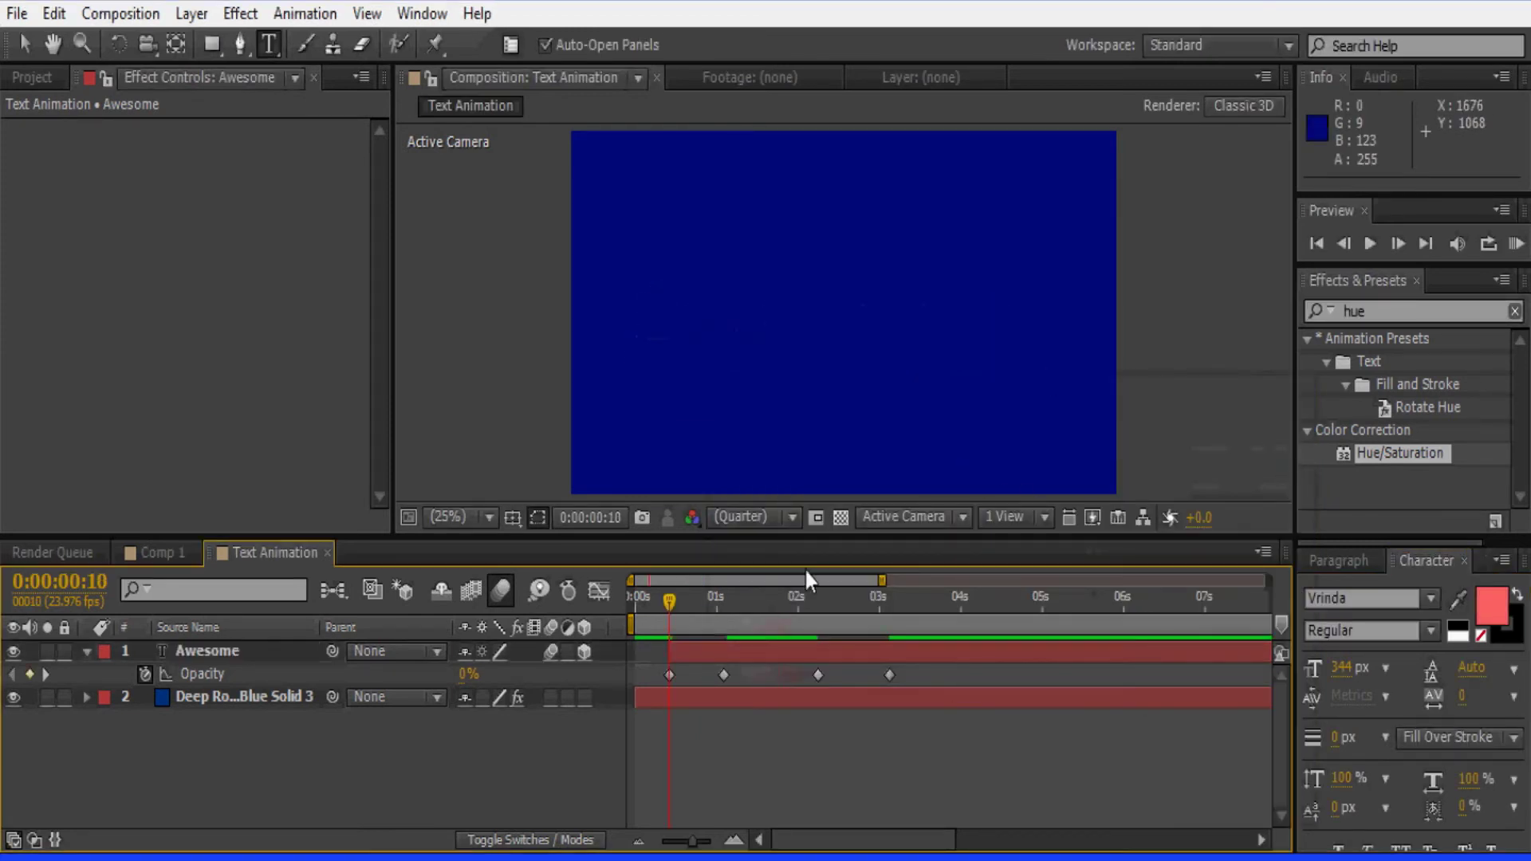
left_click_drag(807, 580, 773, 598)
left_click(845, 652)
left_click_drag(1020, 319, 594, 332)
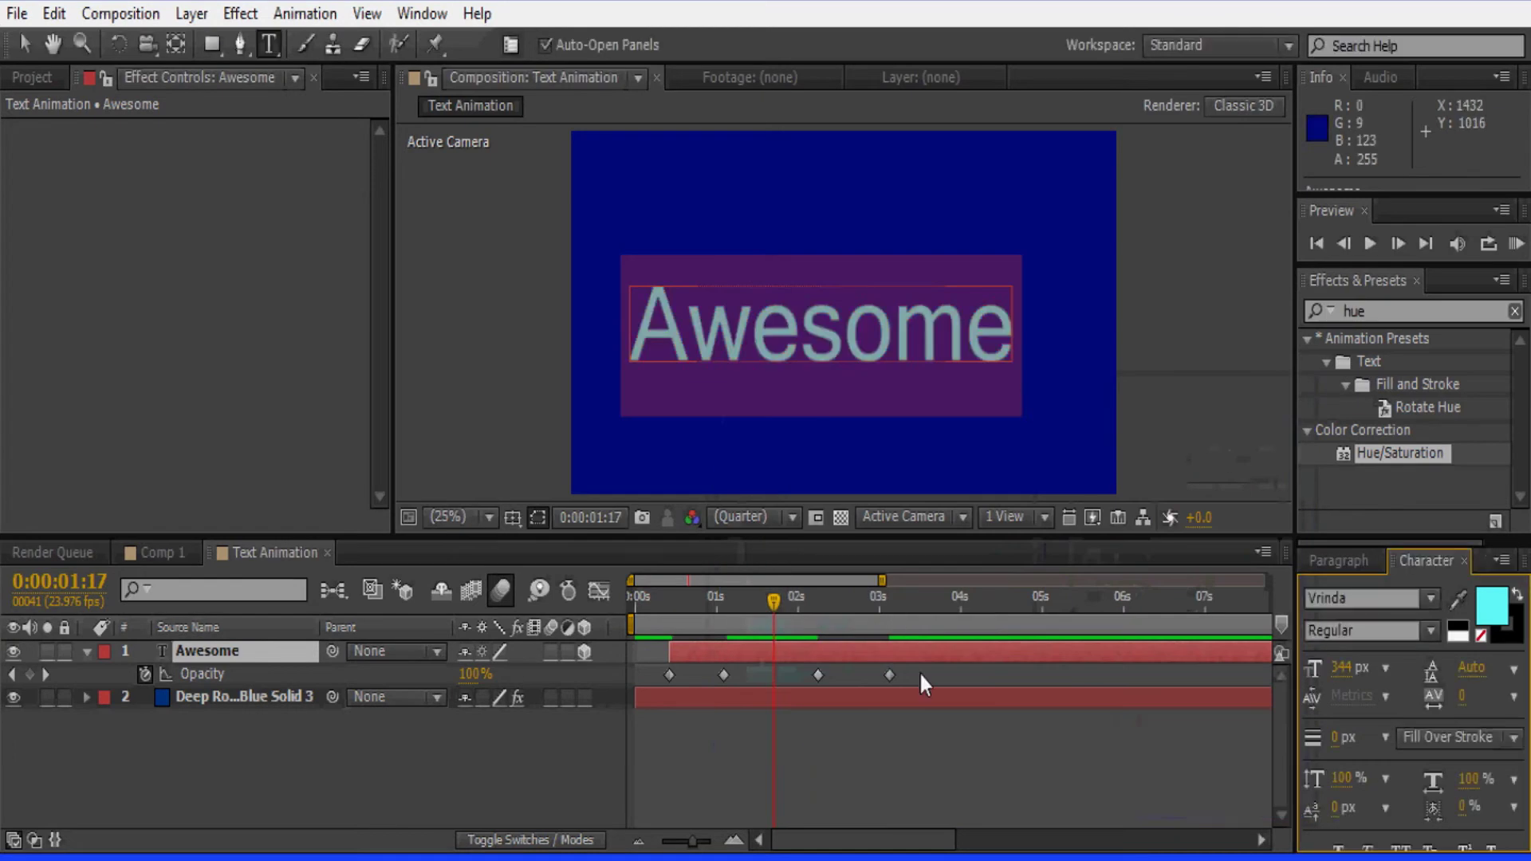
left_click(919, 671)
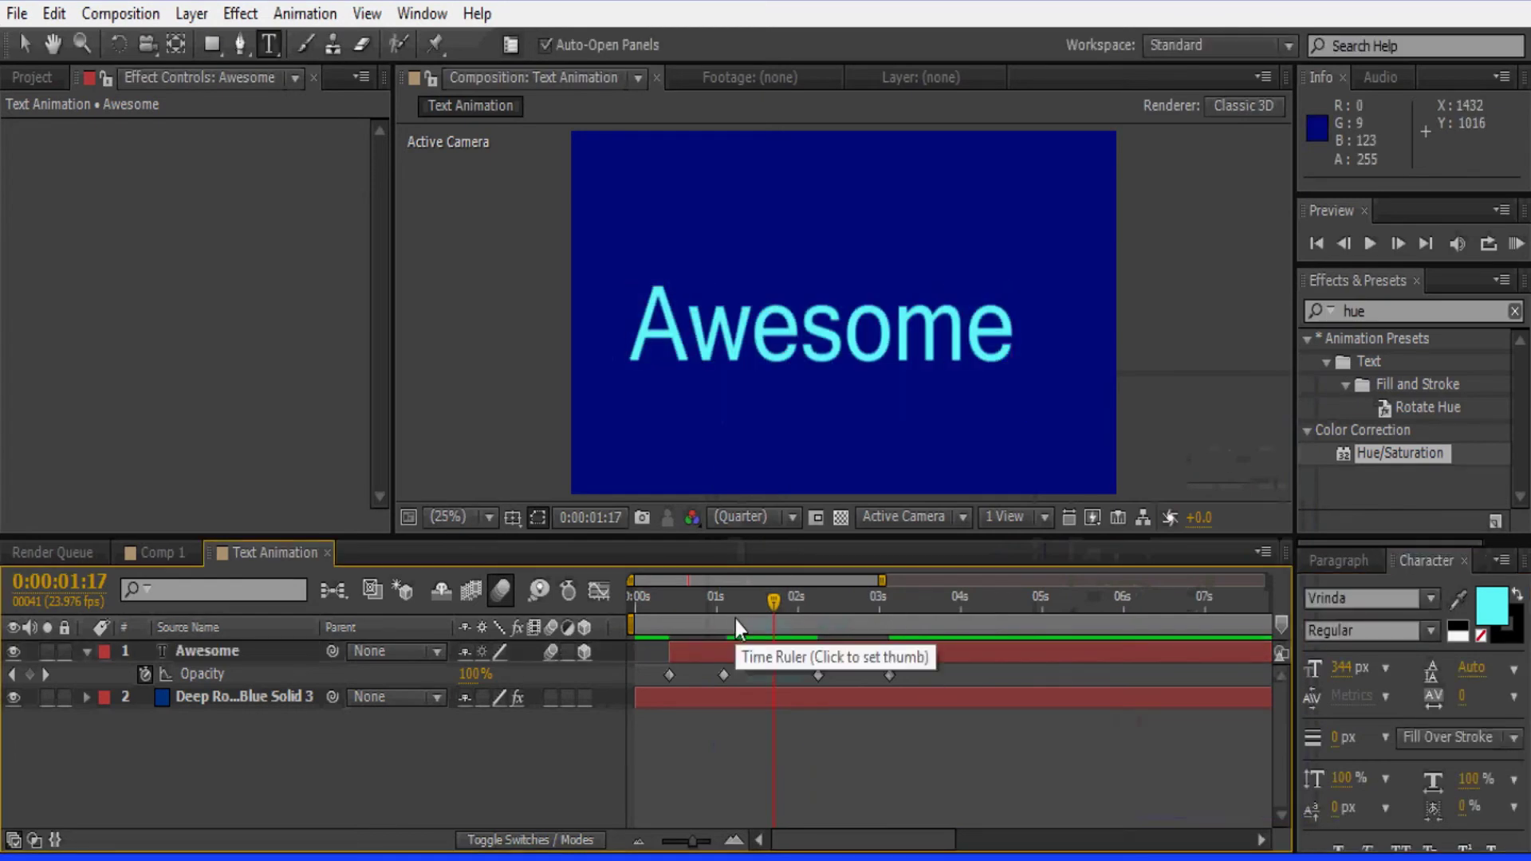
Apply the Glow effect to the Awesome layer with radius 62 and threshold 74.5%, and preview it.
left_click(1515, 311)
type("glow")
double_click(1371, 476)
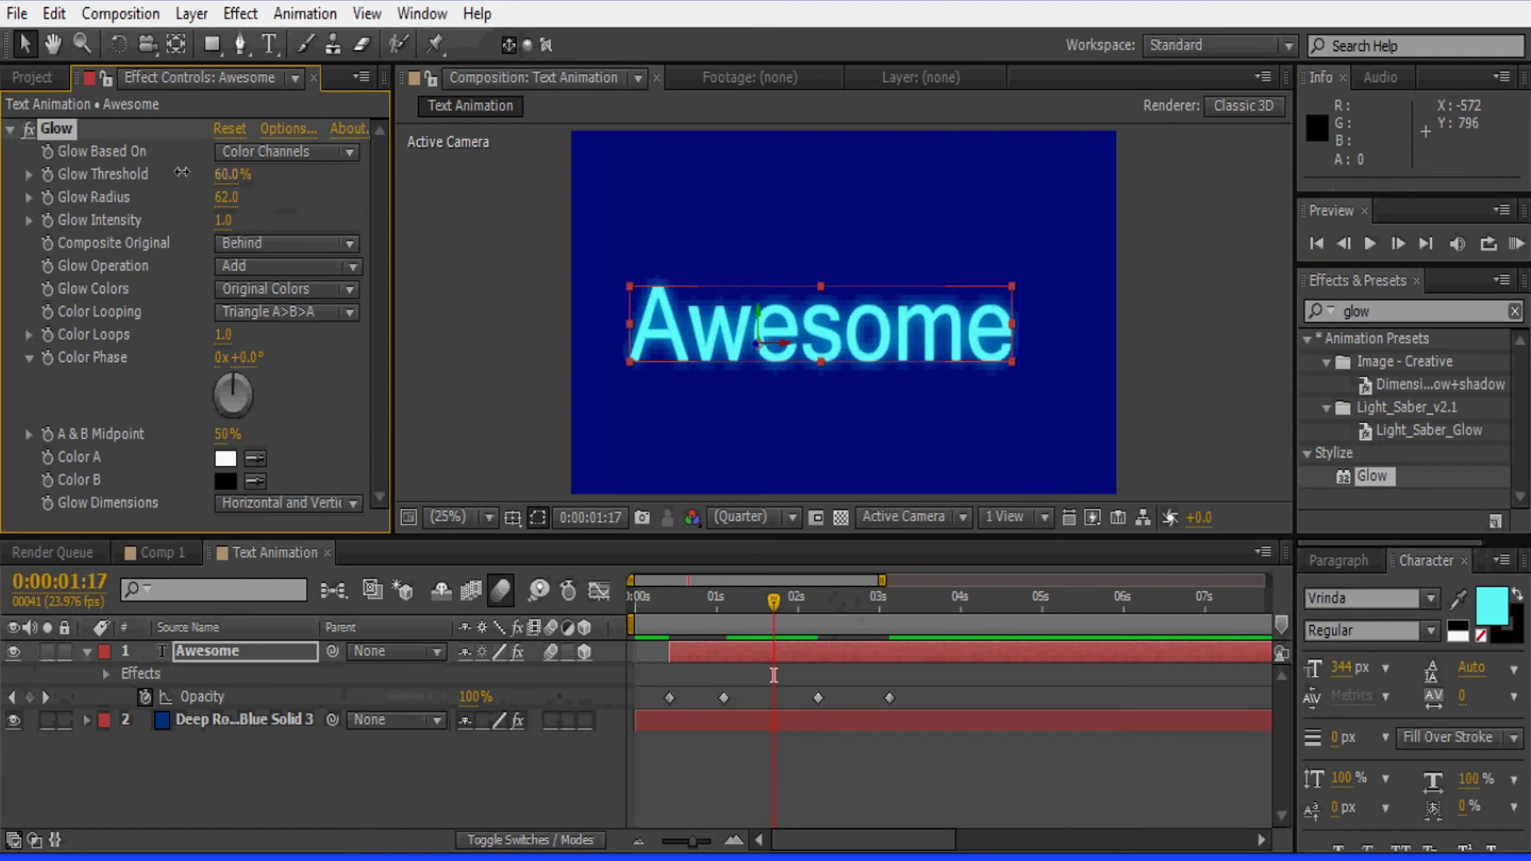
mouse_move(224, 177)
left_mouse_down()
mouse_move(225, 233)
mouse_move(297, 182)
mouse_move(226, 178)
left_mouse_up()
left_click(644, 647)
key("KP_0")
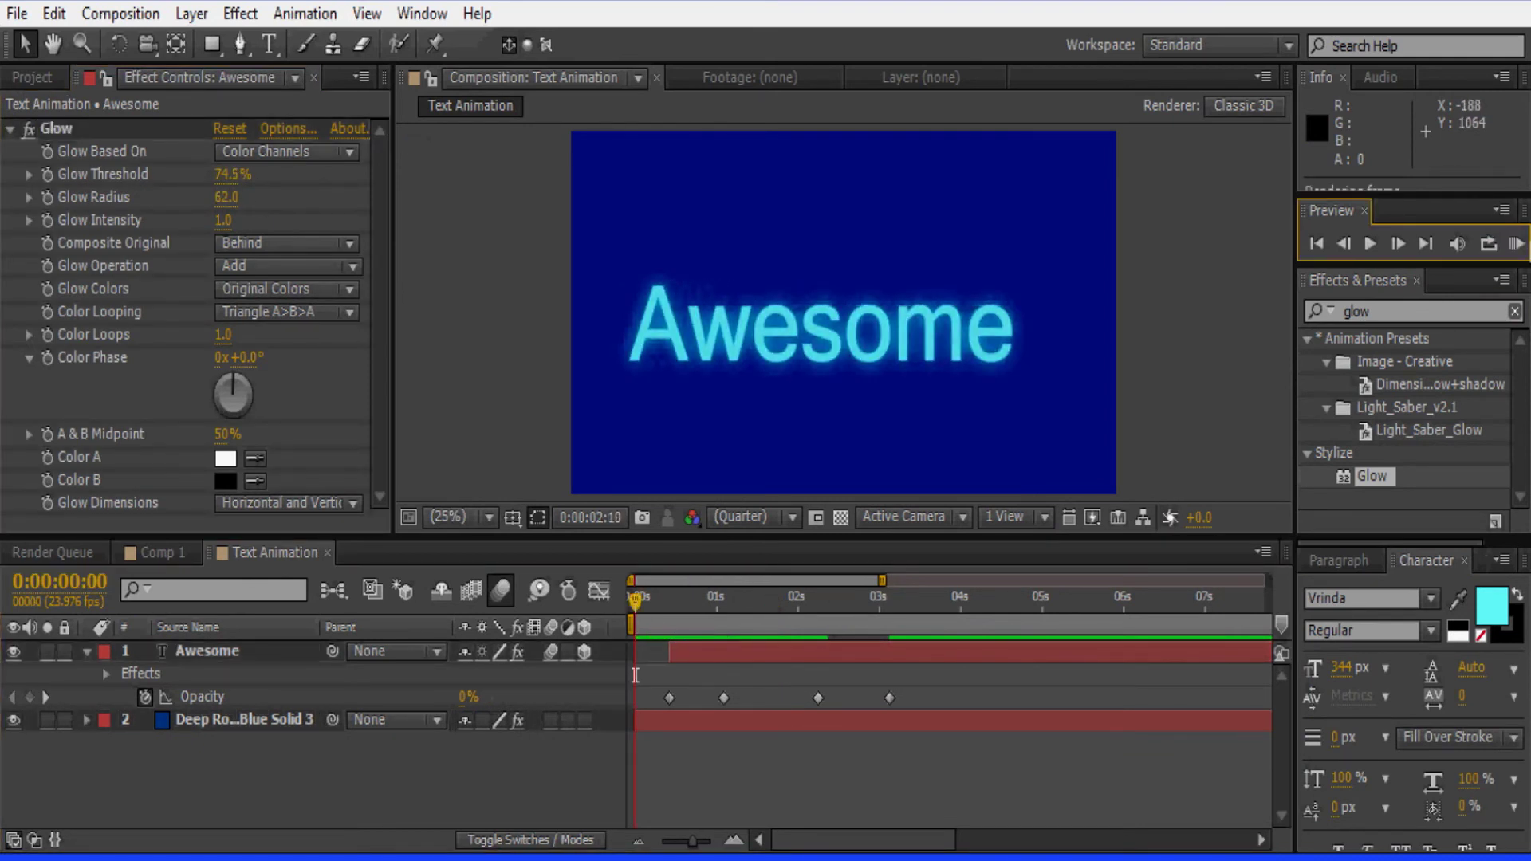
Delete the Awesome layer and set the text fill color to white.
left_click(701, 651)
key("Delete")
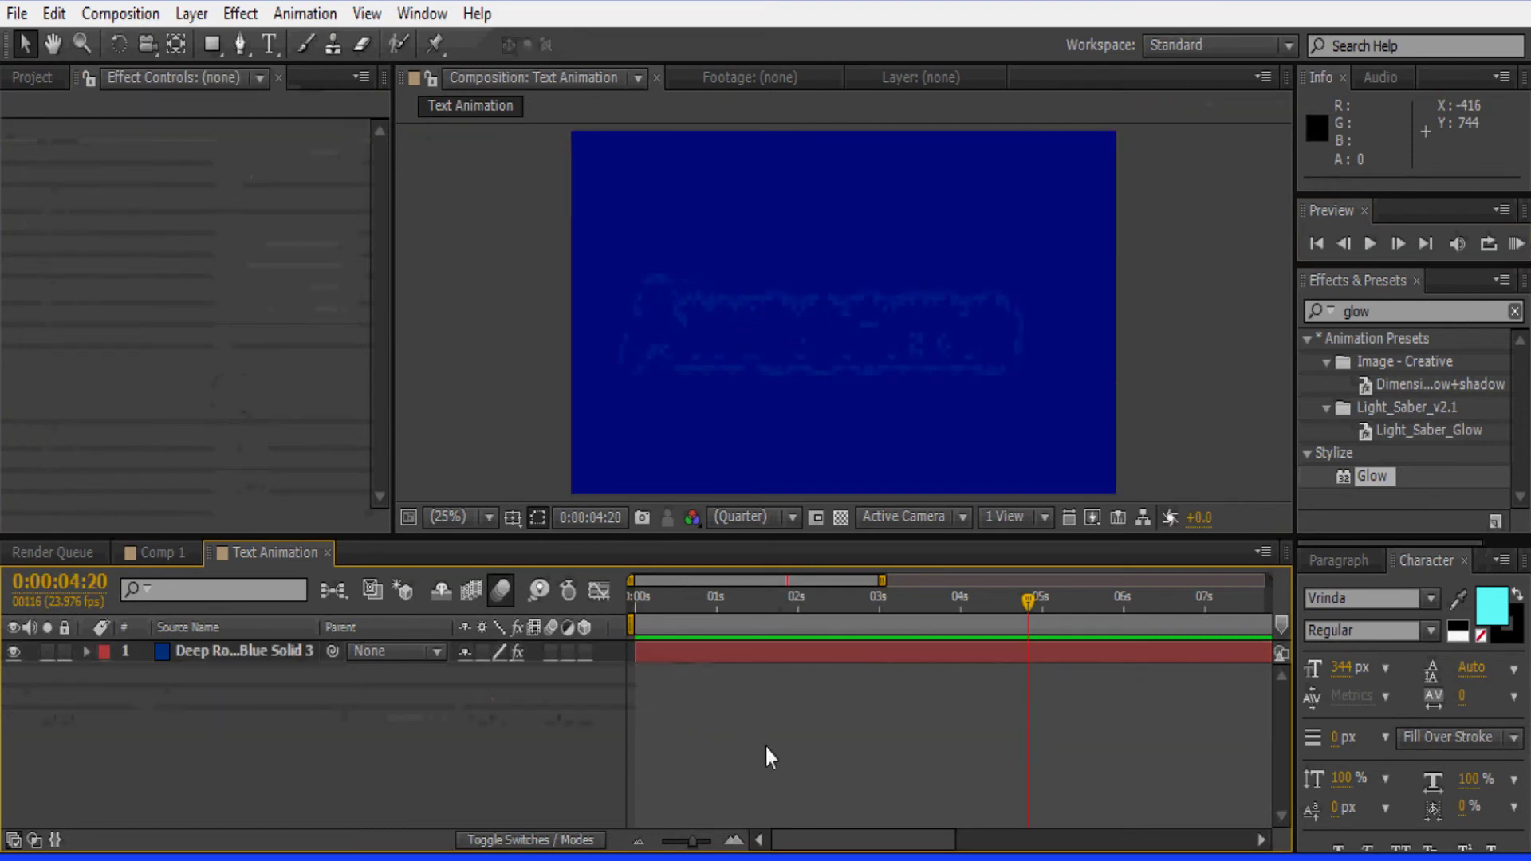
left_click(1499, 610)
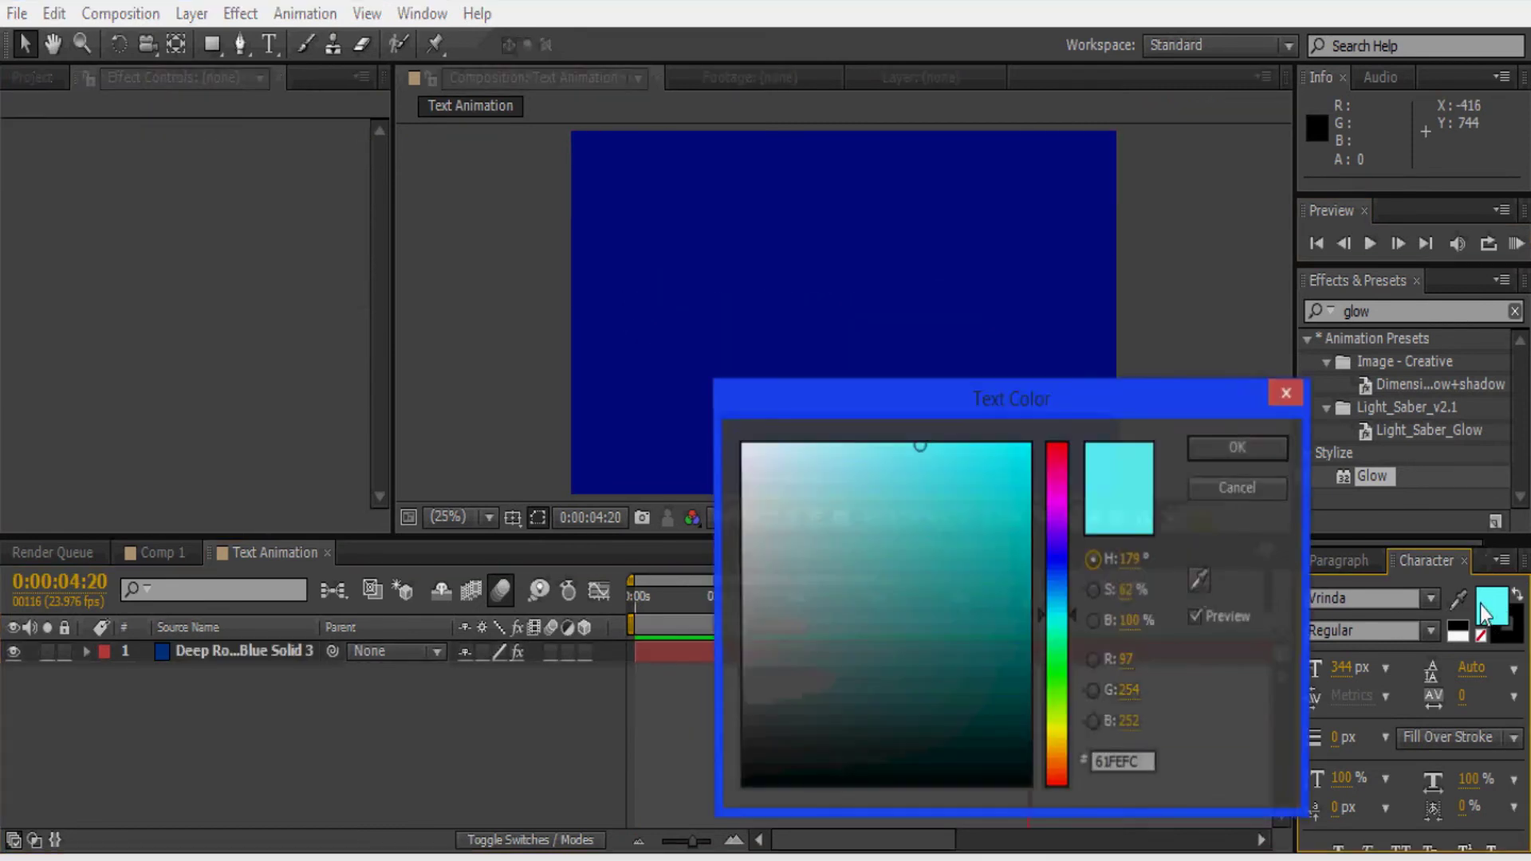
left_click(854, 512)
left_click(750, 448)
left_click(1258, 451)
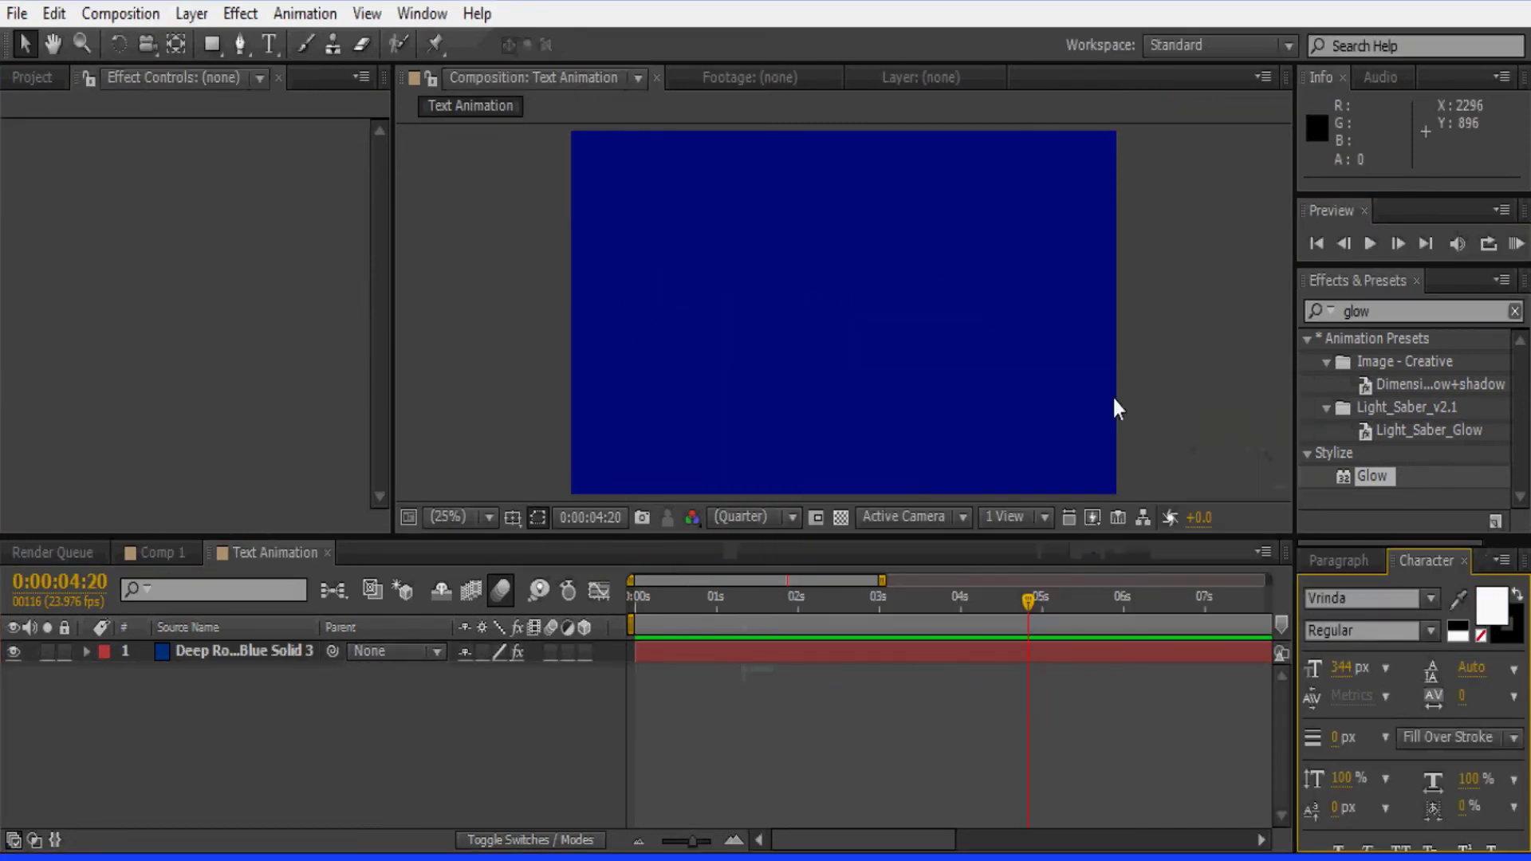
Add a white text layer reading JUMP across the middle of the composition and set the current time to 0:00:00:05.
left_click(271, 44)
left_click(680, 344)
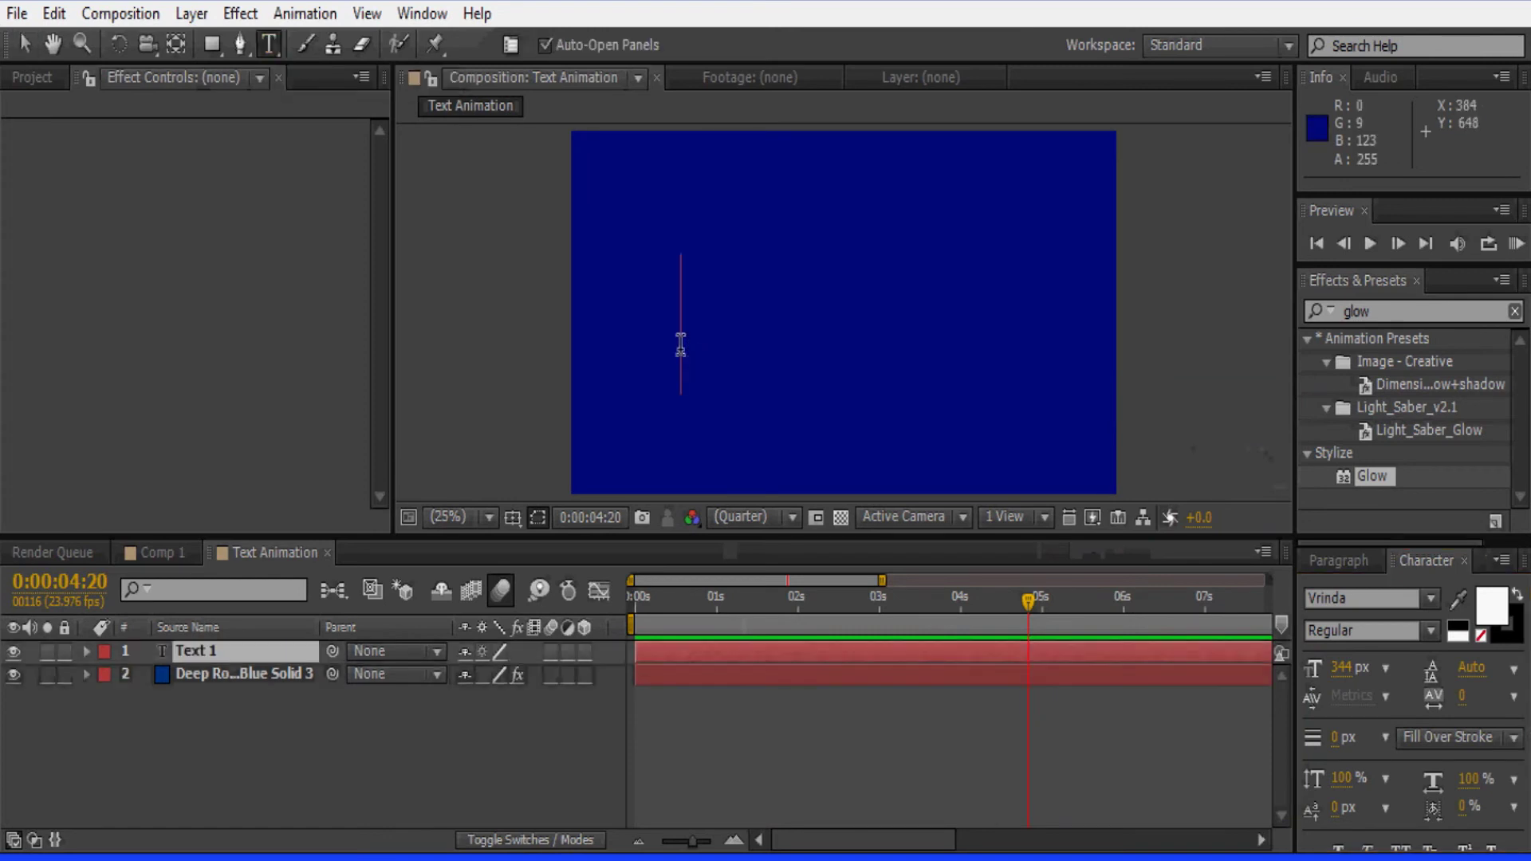
type("JUMP")
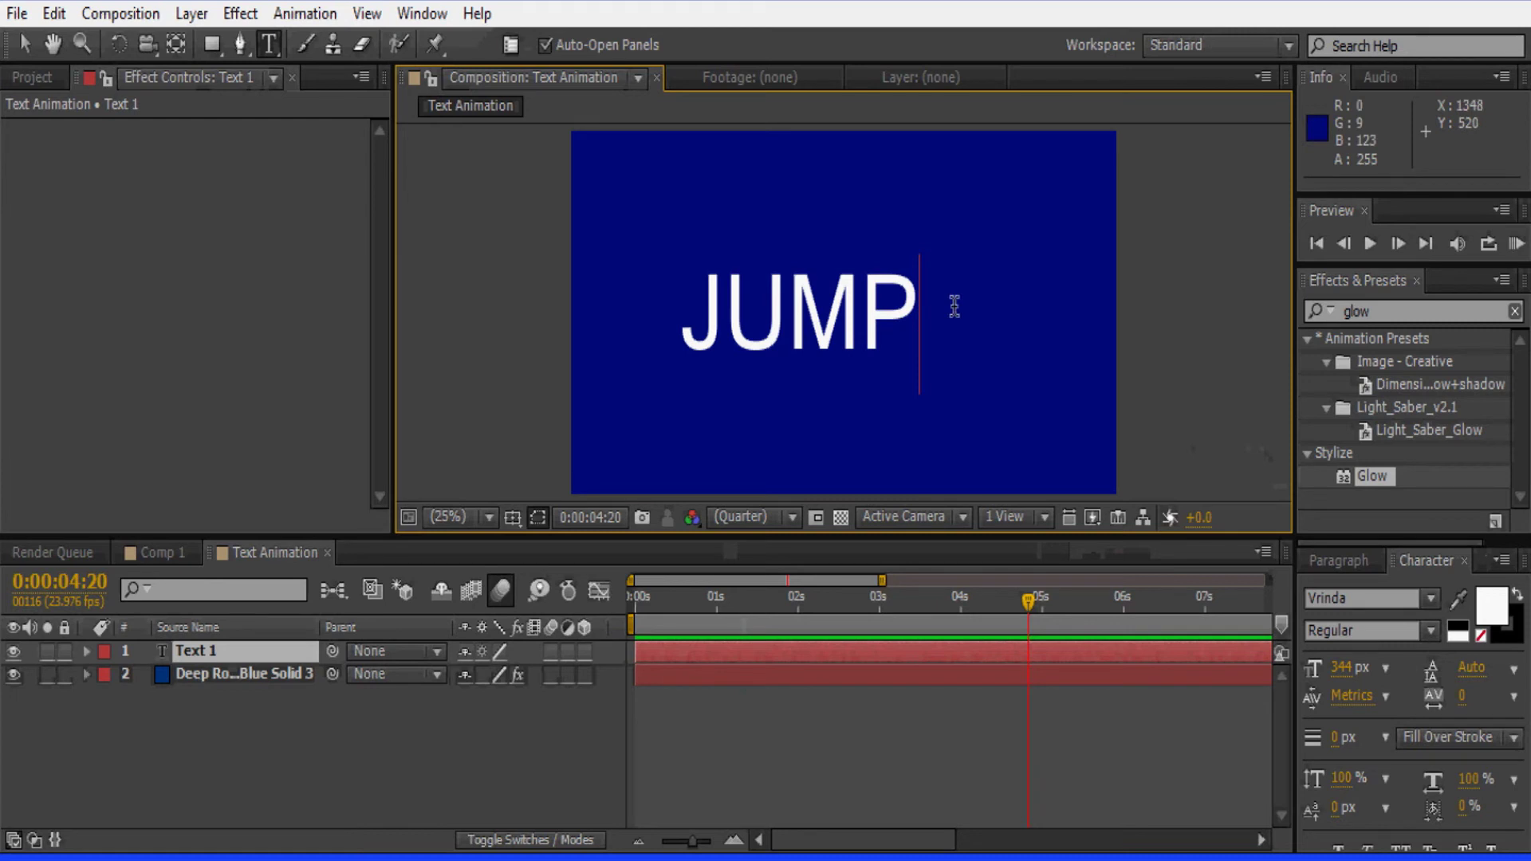
left_click(24, 44)
key("Caps_Lock")
left_click(652, 603)
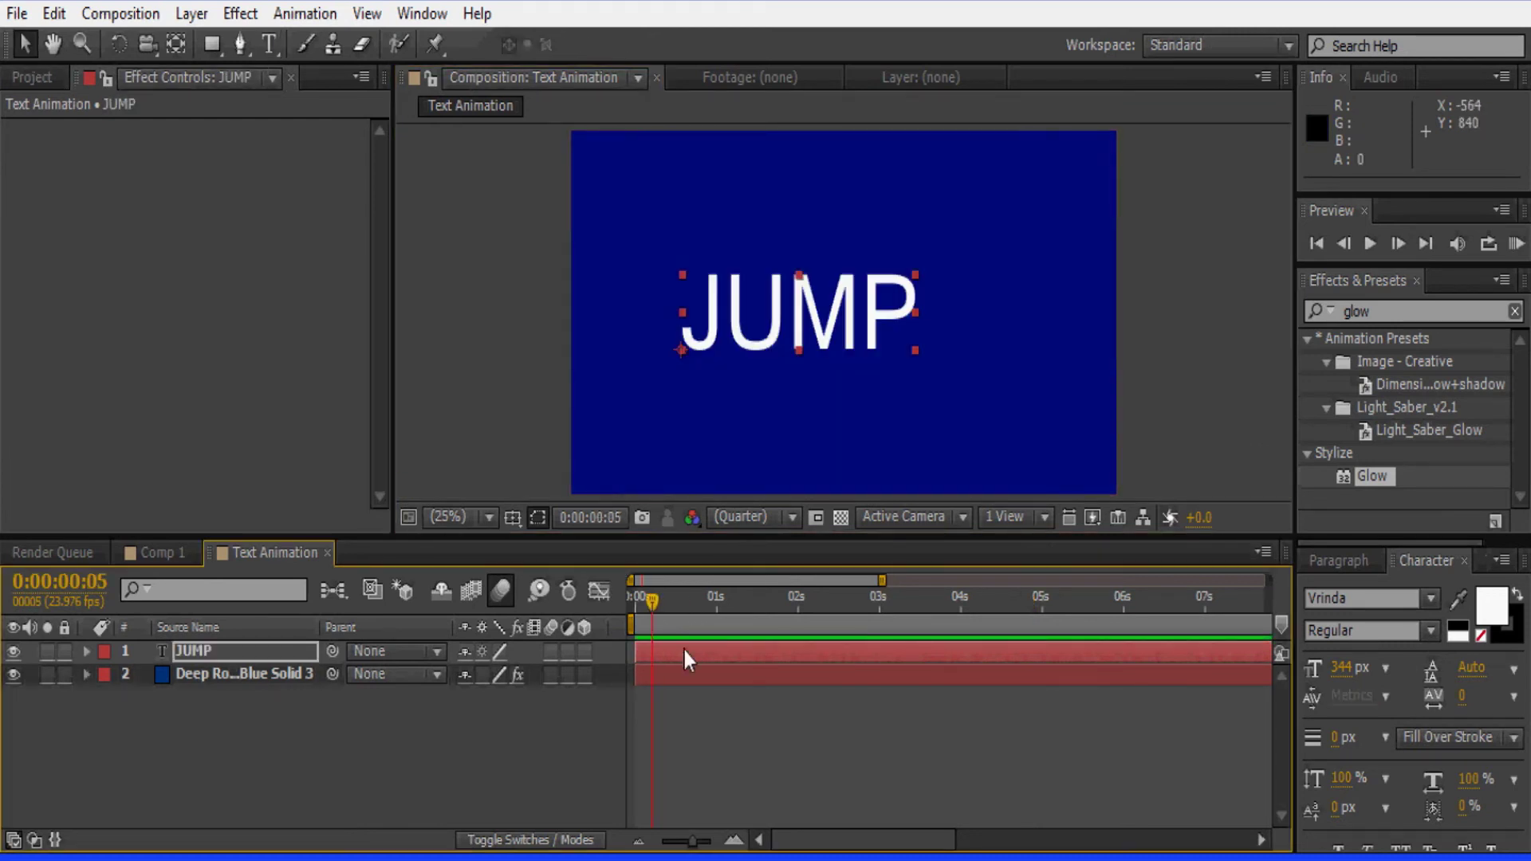
Clear the effects search and browse the Animate In presets among the text animation presets.
left_click(1514, 311)
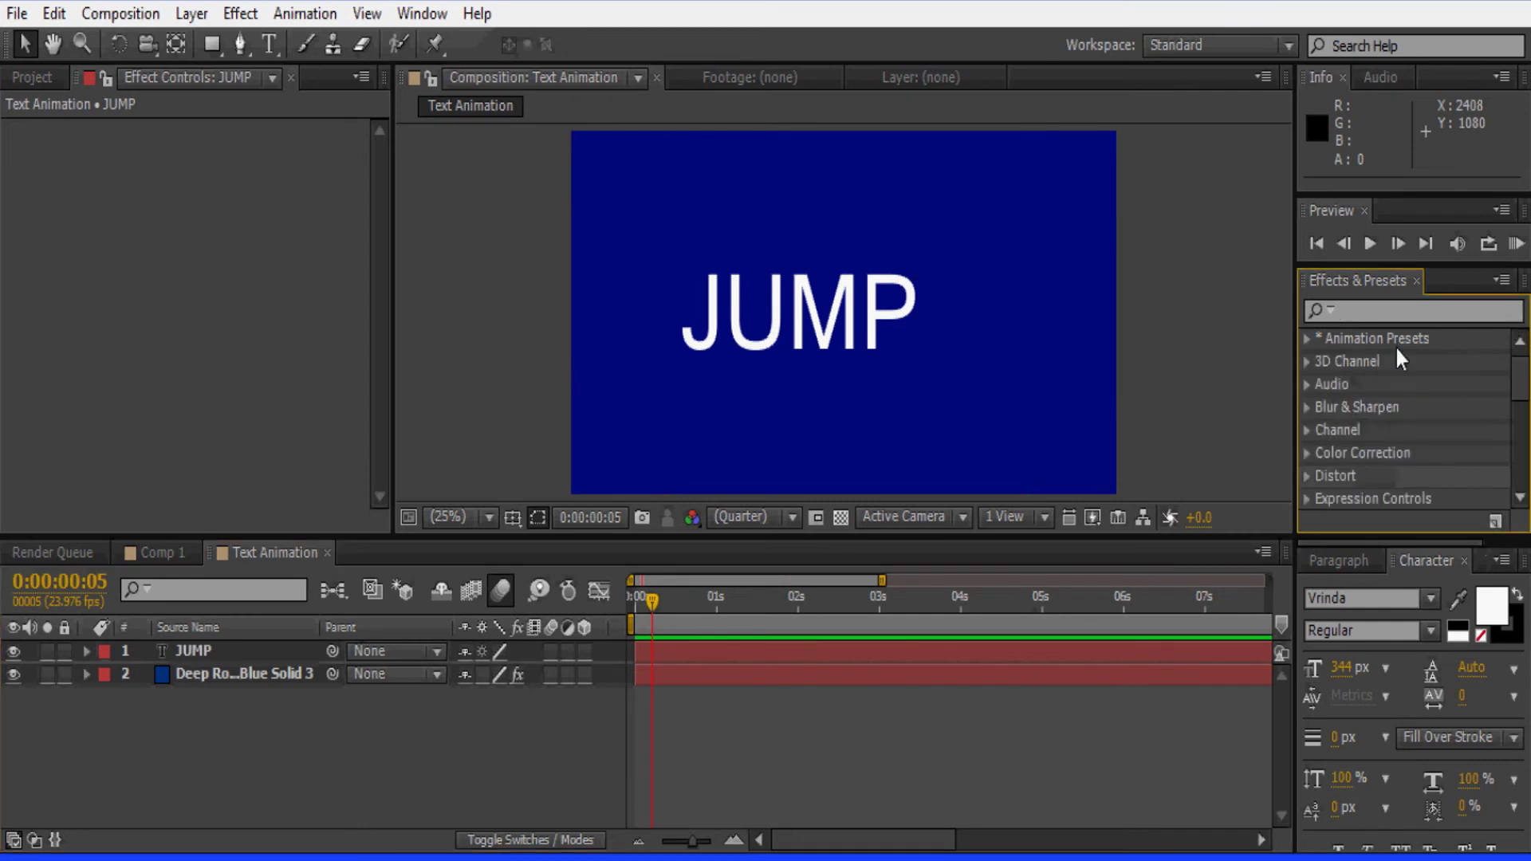
left_click(1308, 338)
scroll(1333, 396, "down", 3)
scroll(1333, 395, "down", 8)
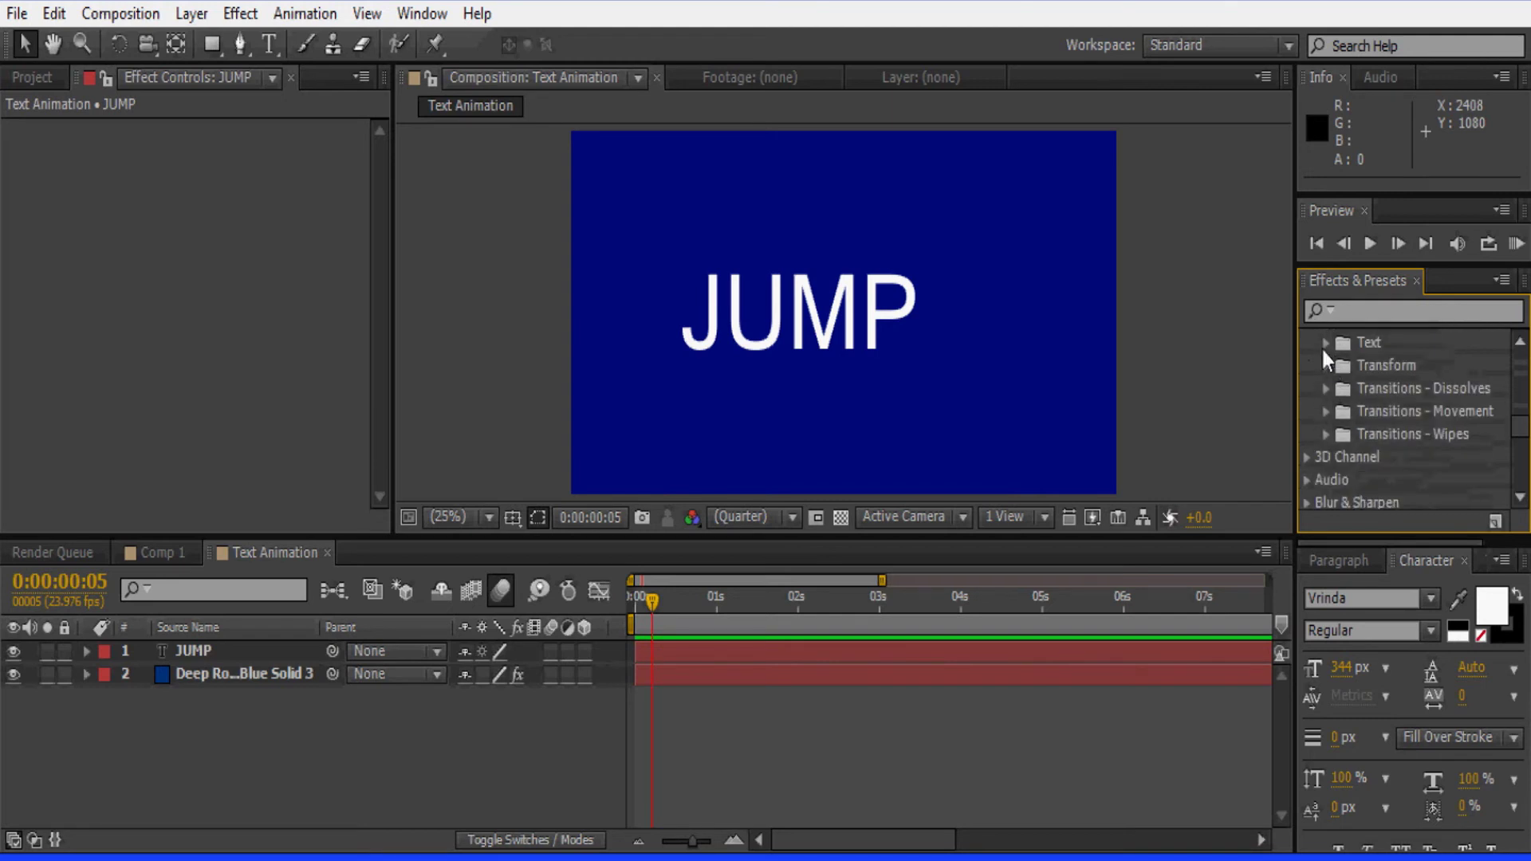
left_click(1325, 343)
scroll(1508, 412, "down", 3)
scroll(1515, 413, "up", 5)
scroll(1523, 414, "down", 1)
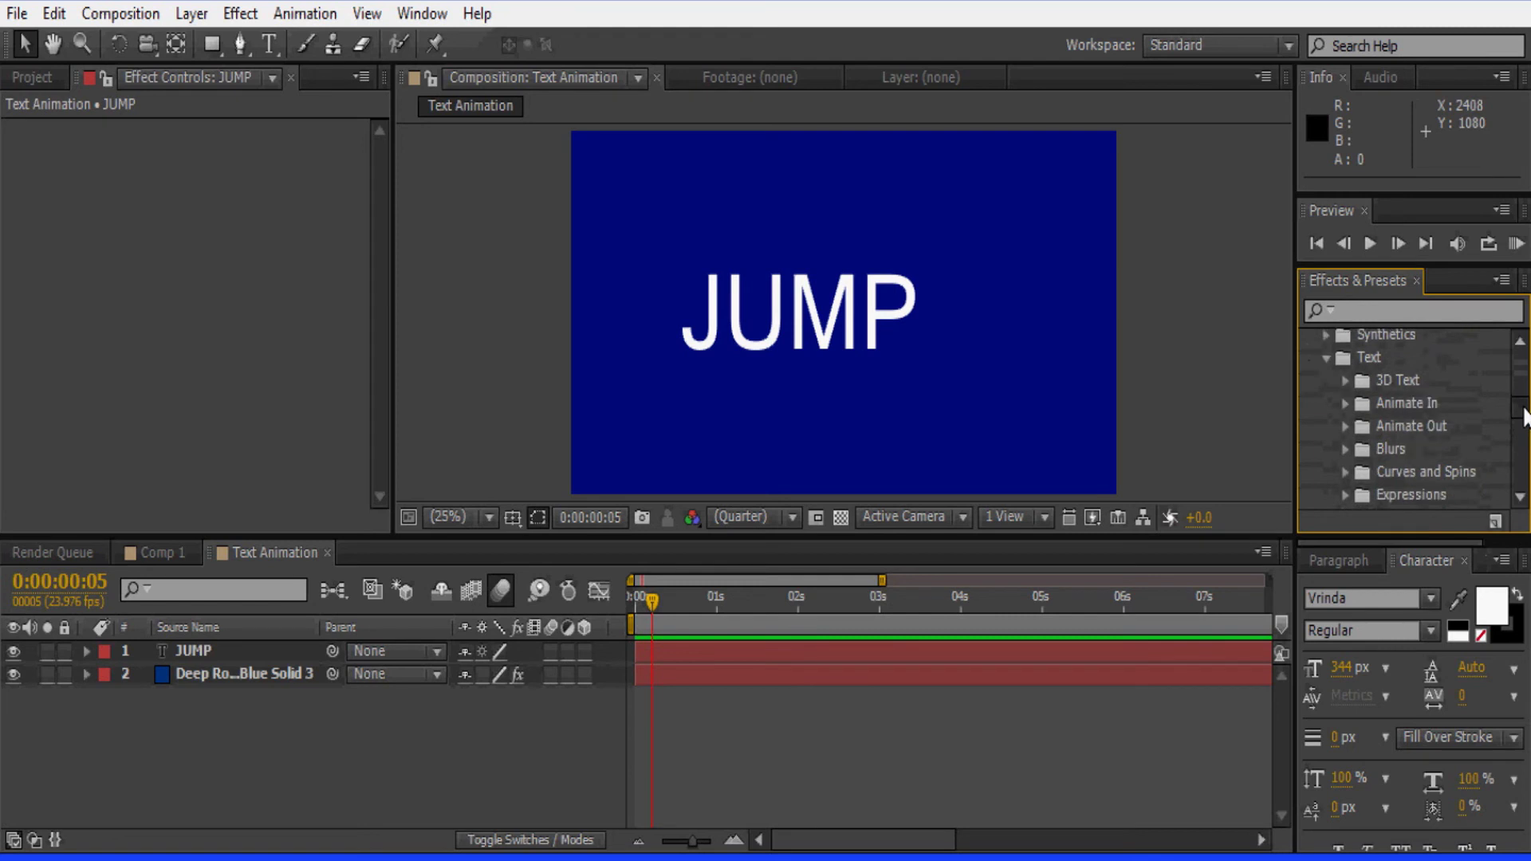
left_click(1346, 403)
scroll(1519, 415, "down", 3)
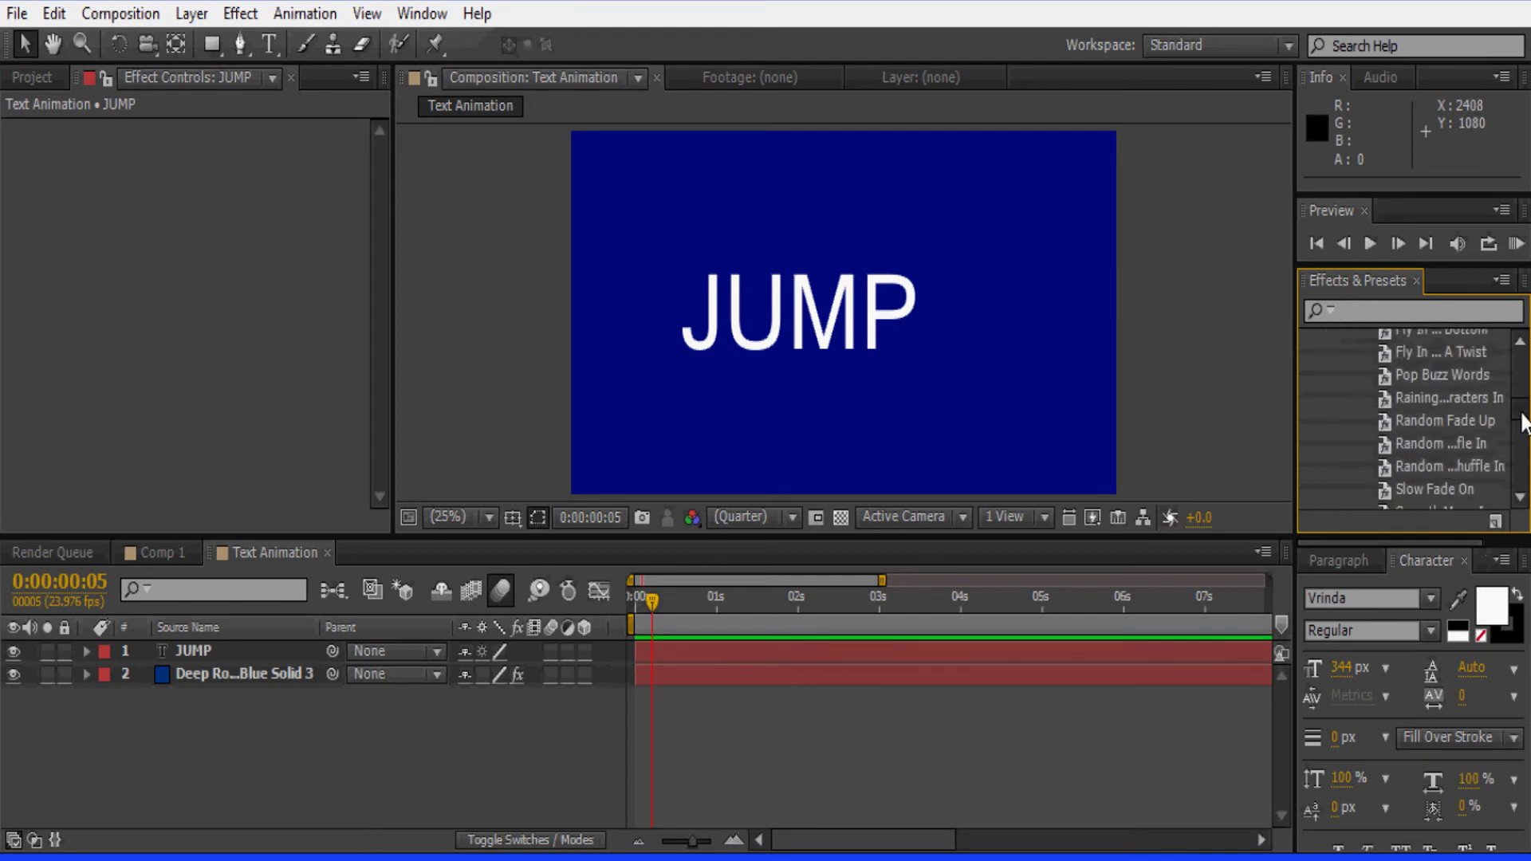
Try the Random Fade Up preset on the JUMP layer, preview it, and undo it.
left_click_drag(1461, 423, 793, 654)
left_click(1515, 244)
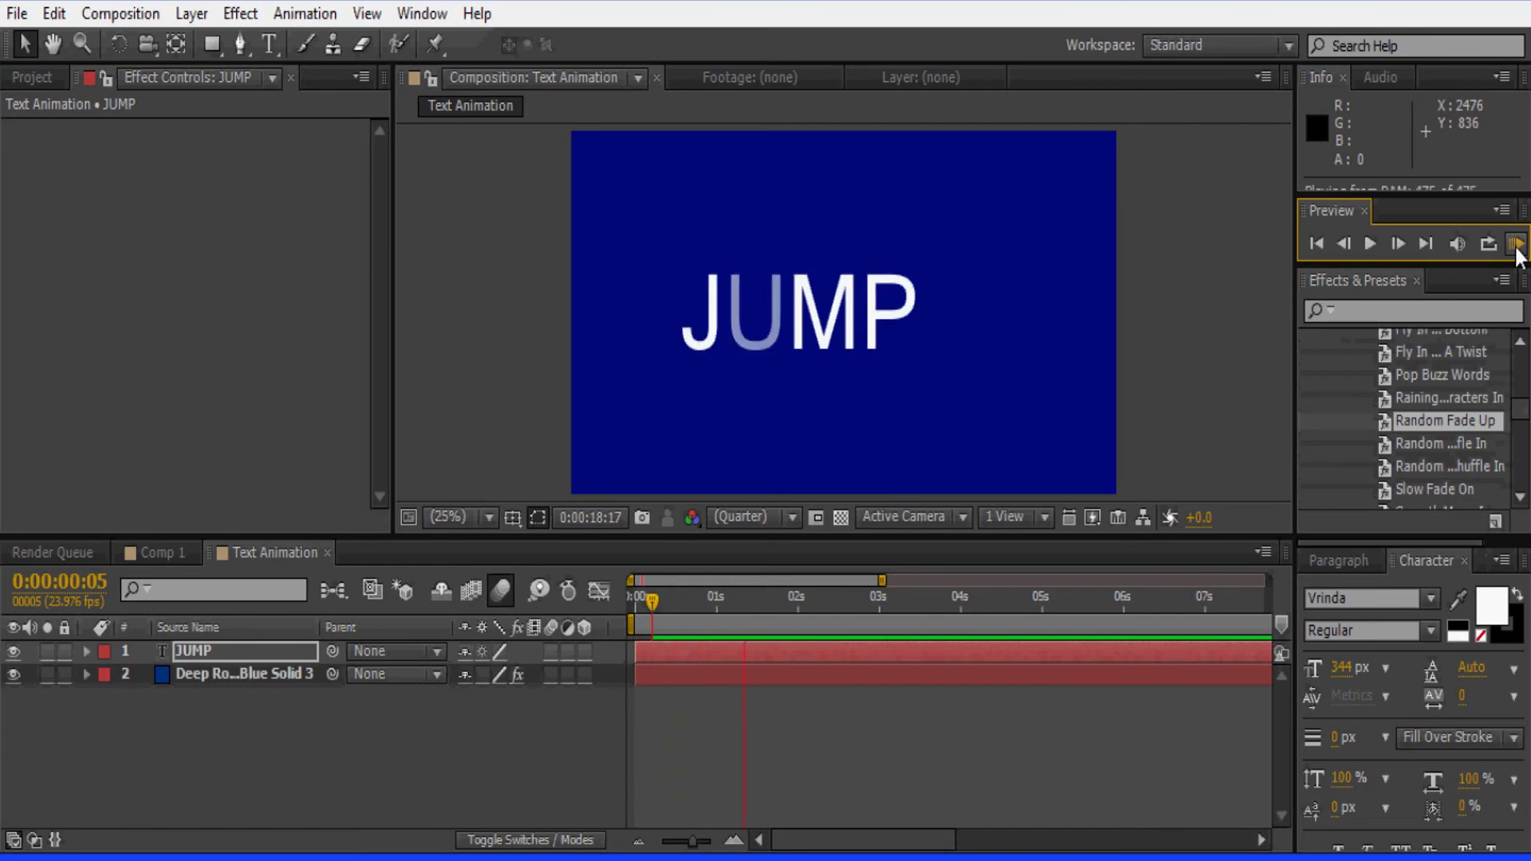
left_click(1517, 249)
key("ctrl+z")
Widen the presets list, try the Fade Up Words preset on the JUMP layer, and undo it after a preview.
left_click_drag(1295, 422, 1178, 423)
scroll(1307, 447, "up", 3)
left_click(1307, 451)
left_click_drag(1315, 451, 792, 653)
left_click(1401, 244)
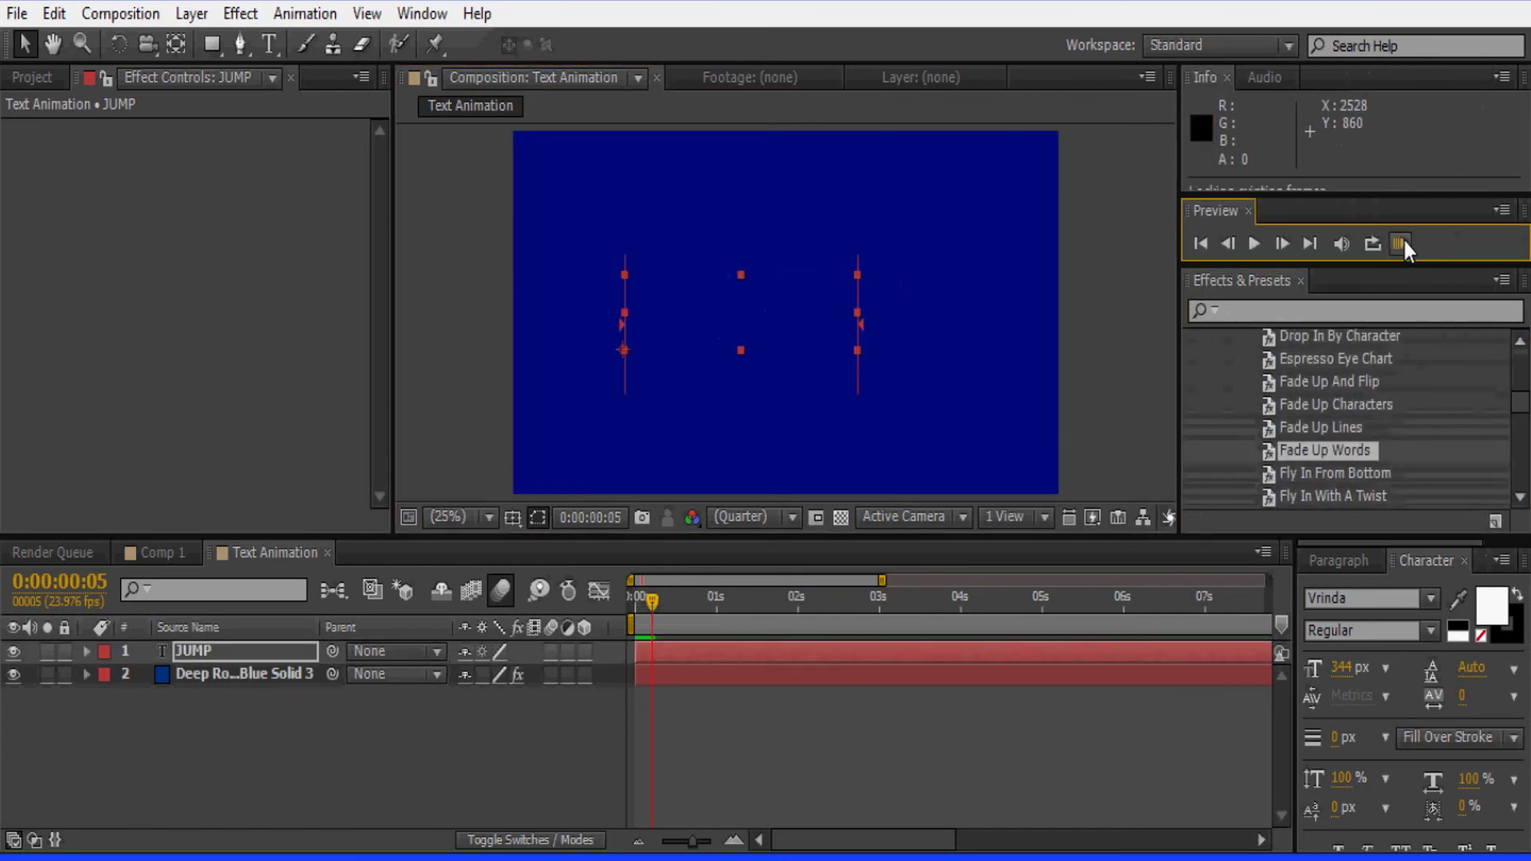
left_click(1401, 243)
key("ctrl+z")
Apply the Fade Up And Flip preset at 0:00:00:05 and the Sequential Jump preset at 0:00:01:21 to the JUMP layer, previewing each.
left_click_drag(1345, 383, 822, 650)
left_click(1401, 243)
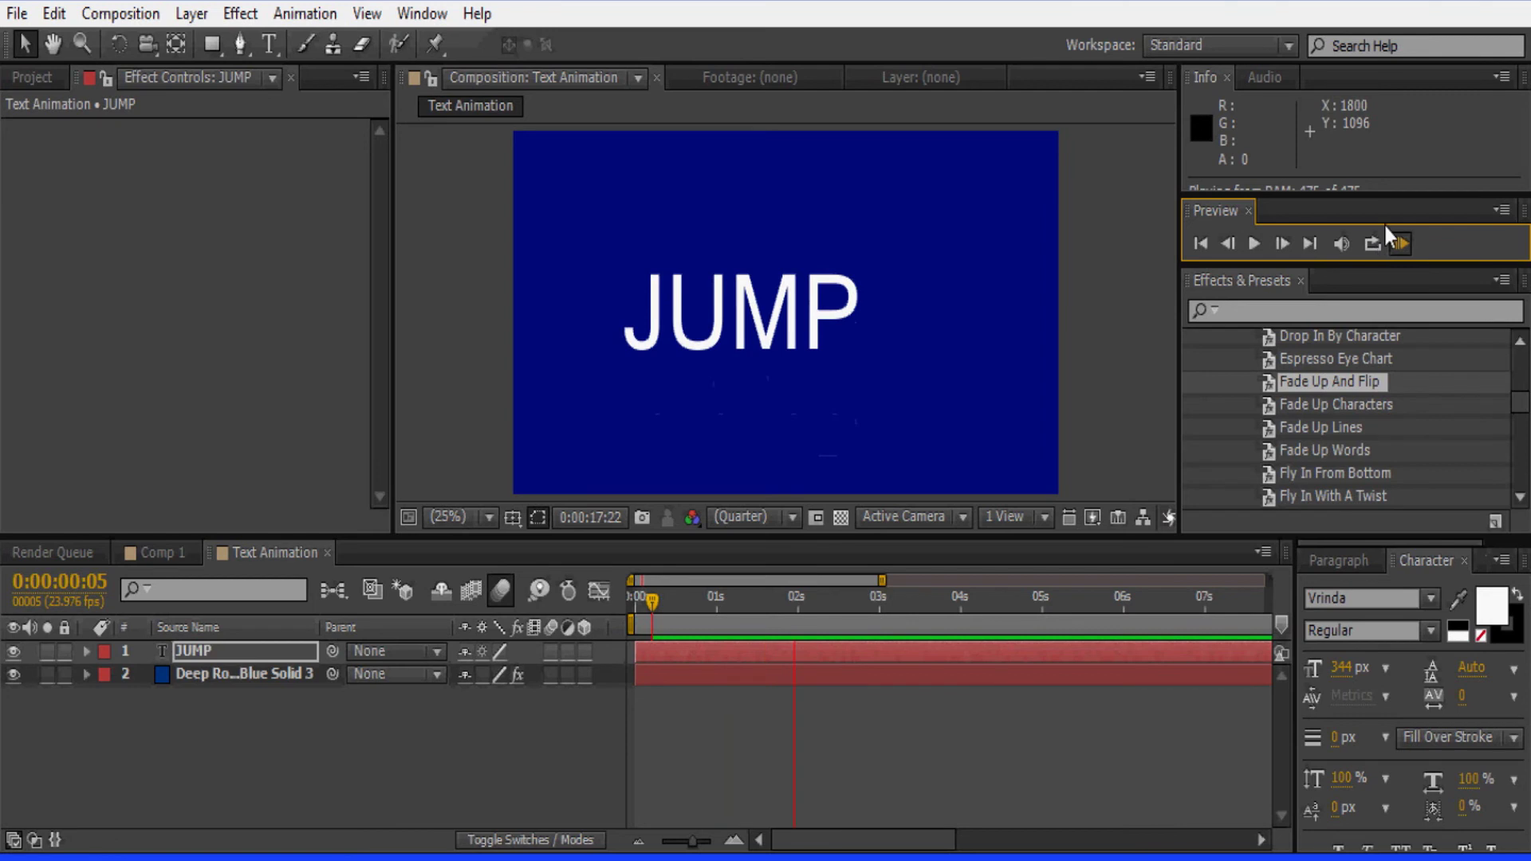
left_click(1326, 311)
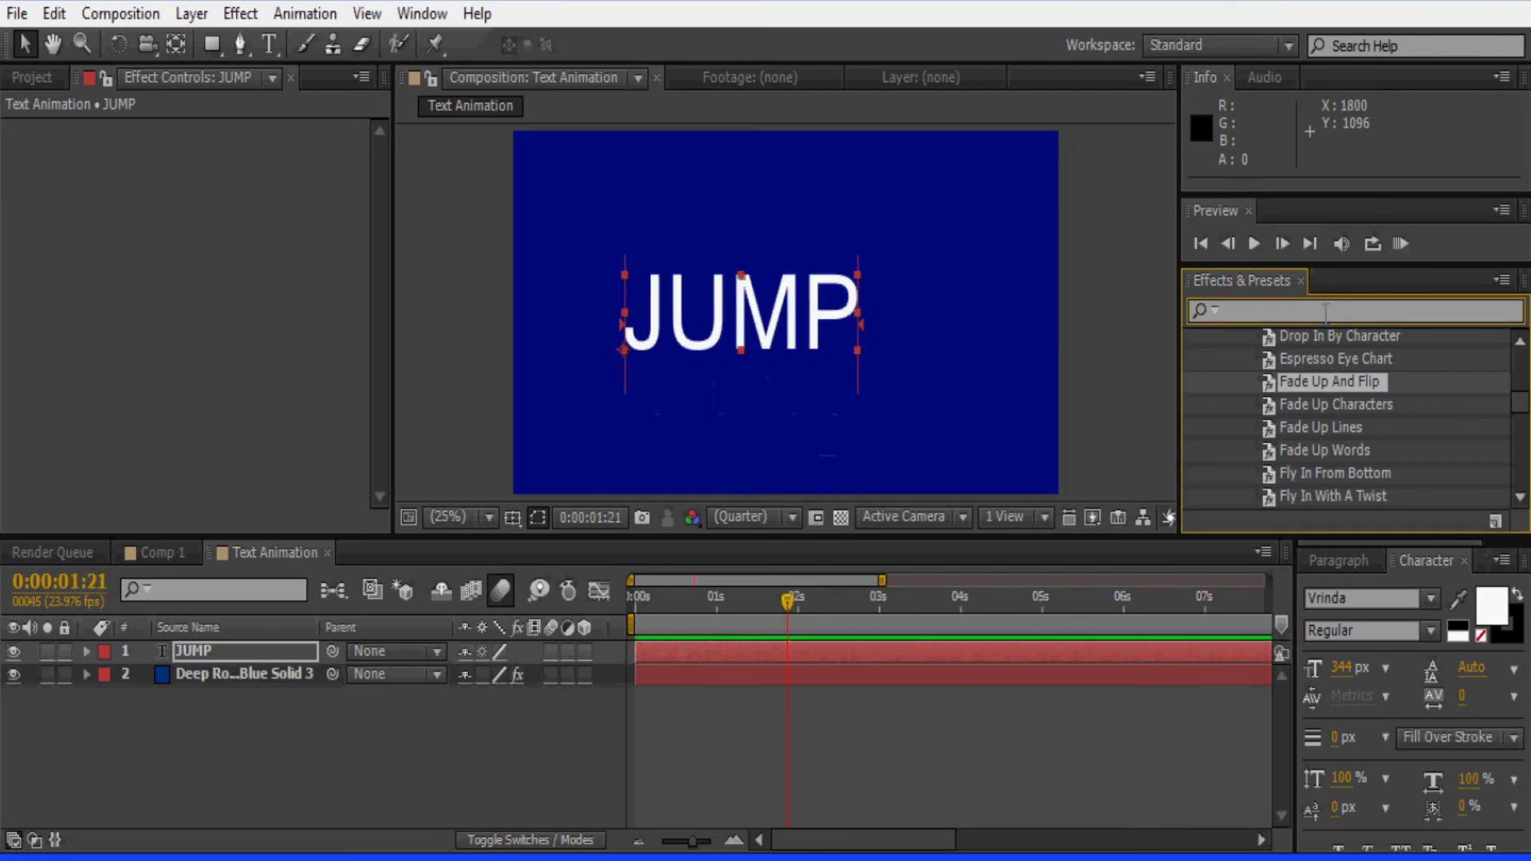
type("jump")
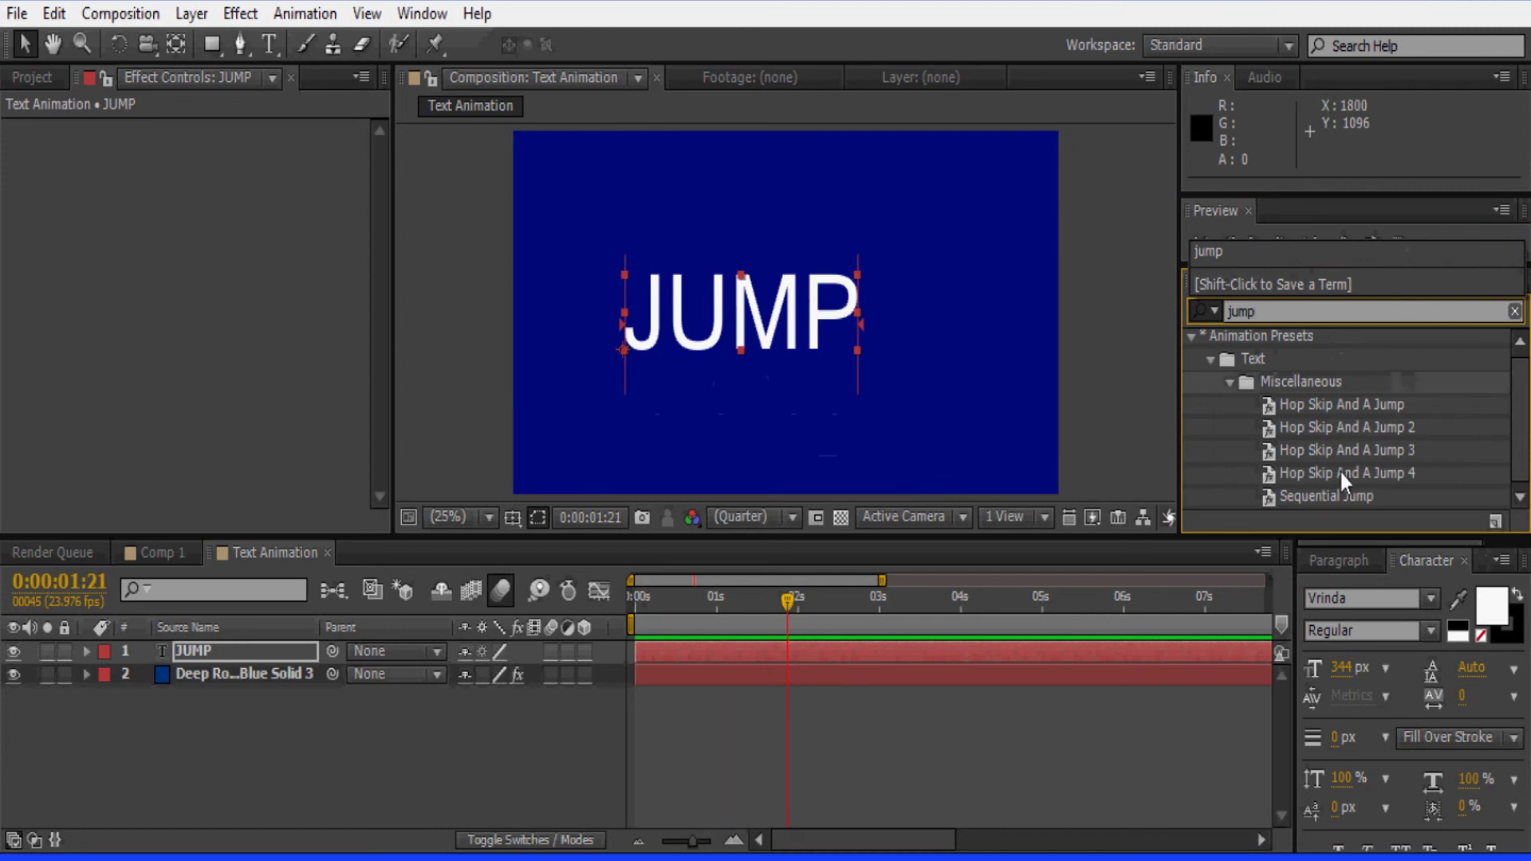
left_click_drag(1327, 499, 711, 660)
left_click(1401, 243)
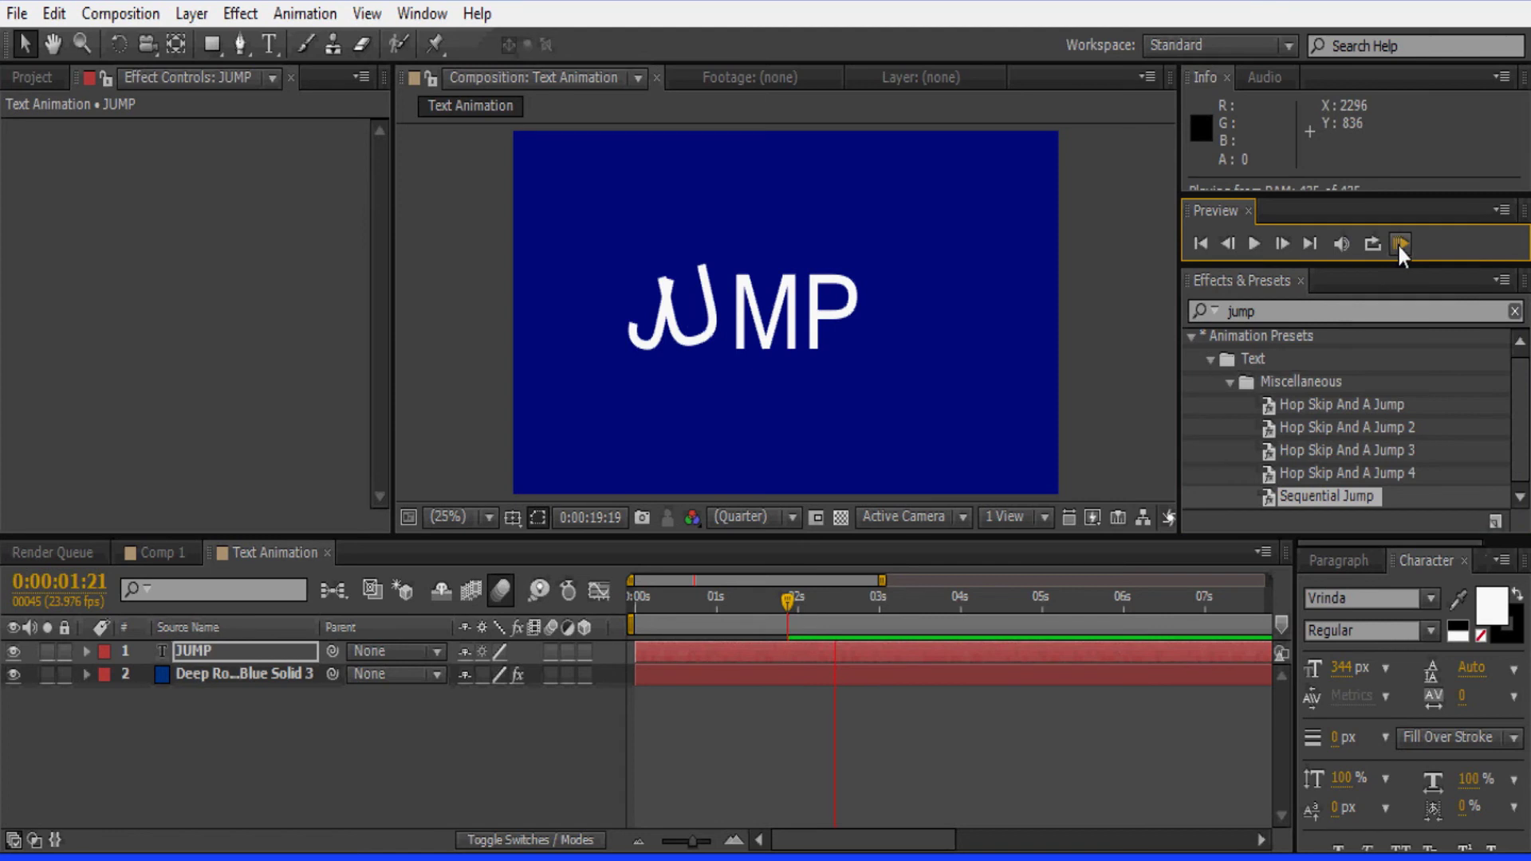
left_click(1397, 244)
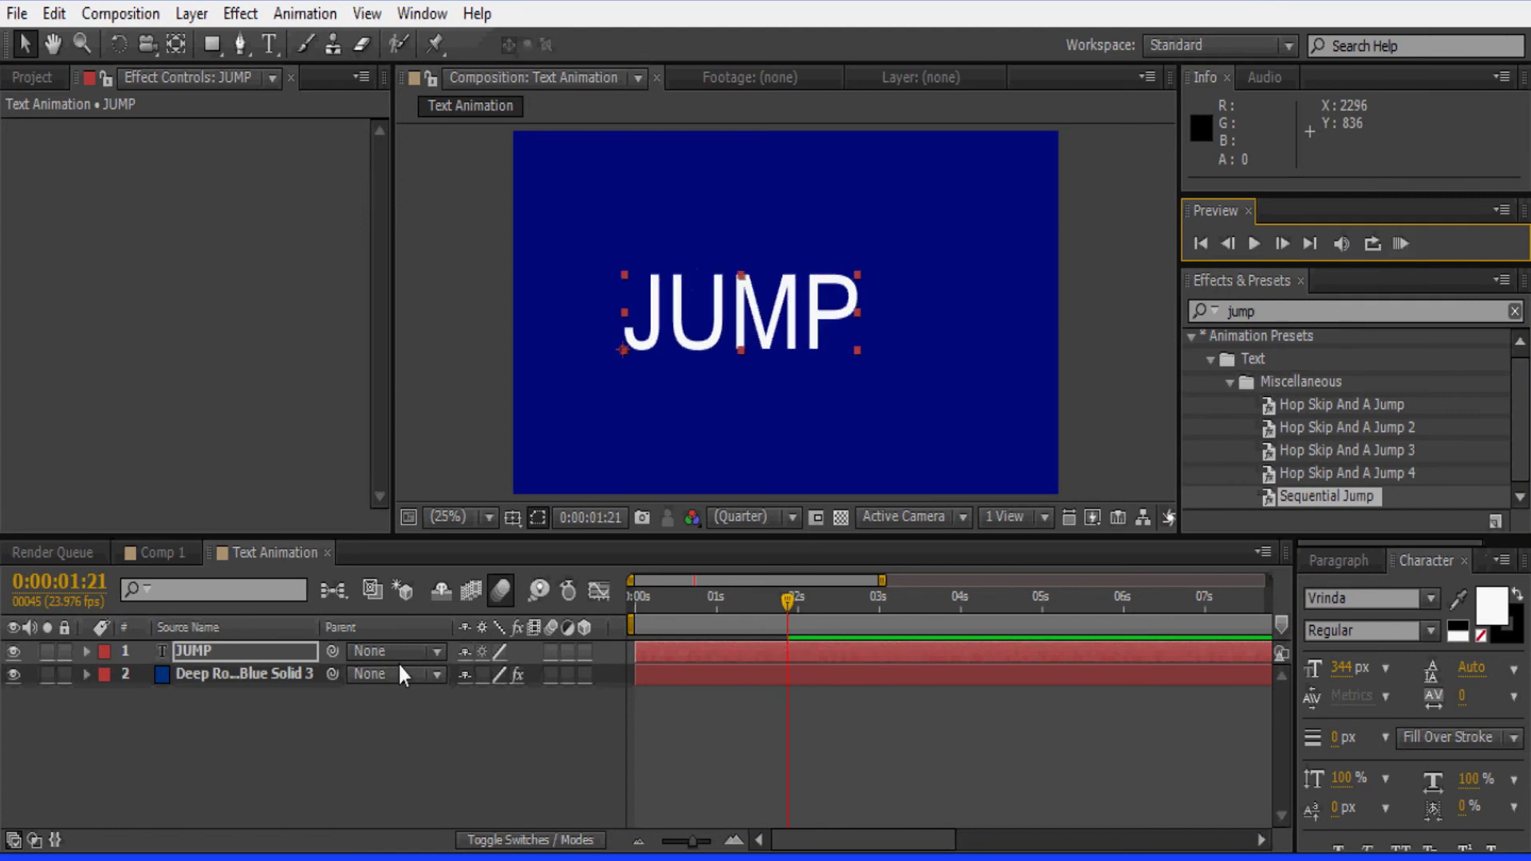
Enable motion blur on the JUMP layer and preview the jump animation.
left_click(550, 652)
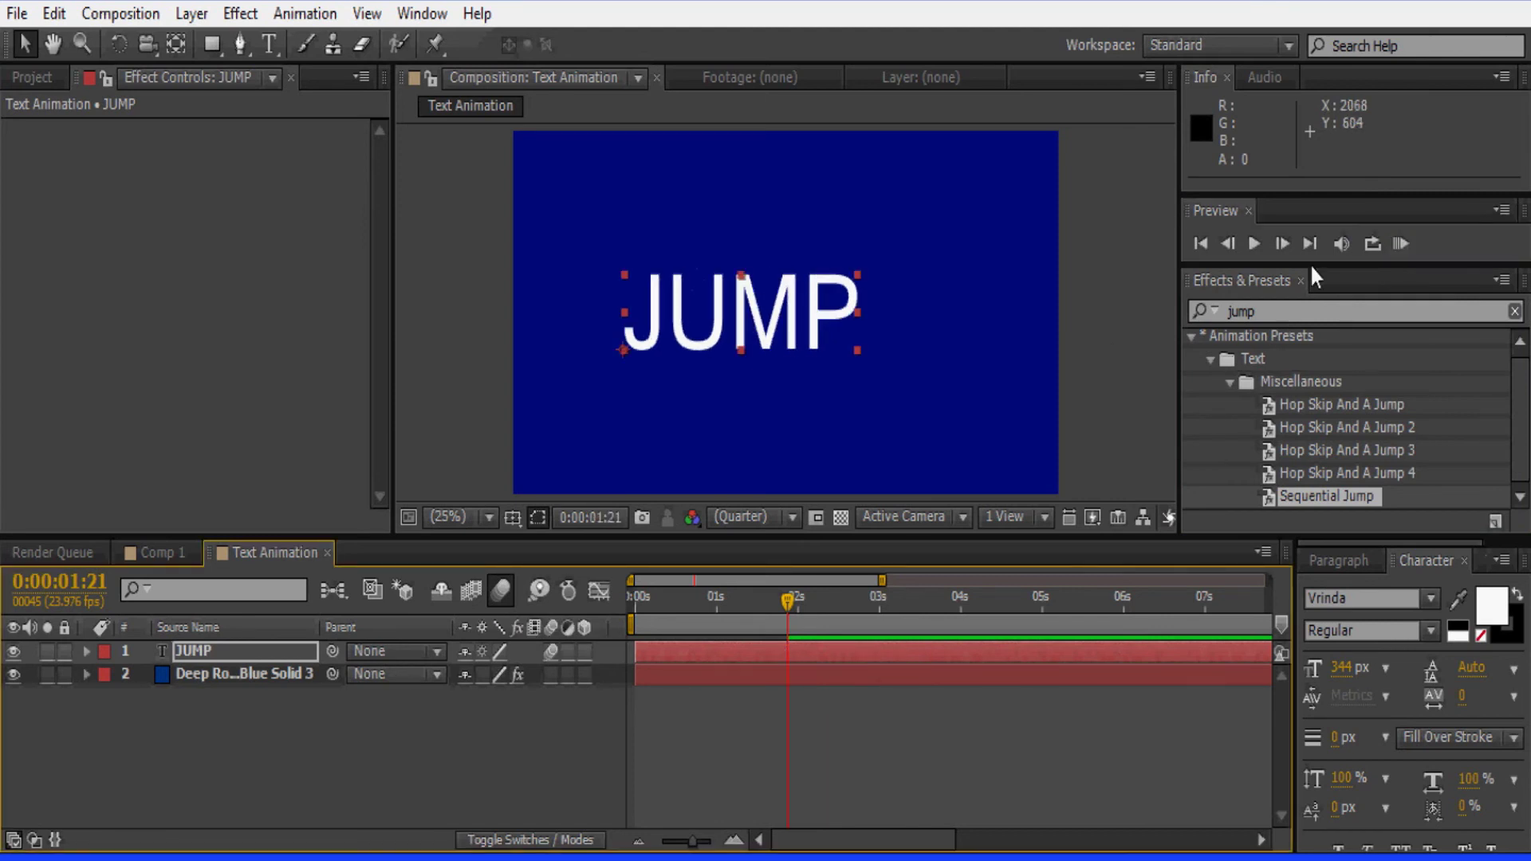
left_click(1397, 244)
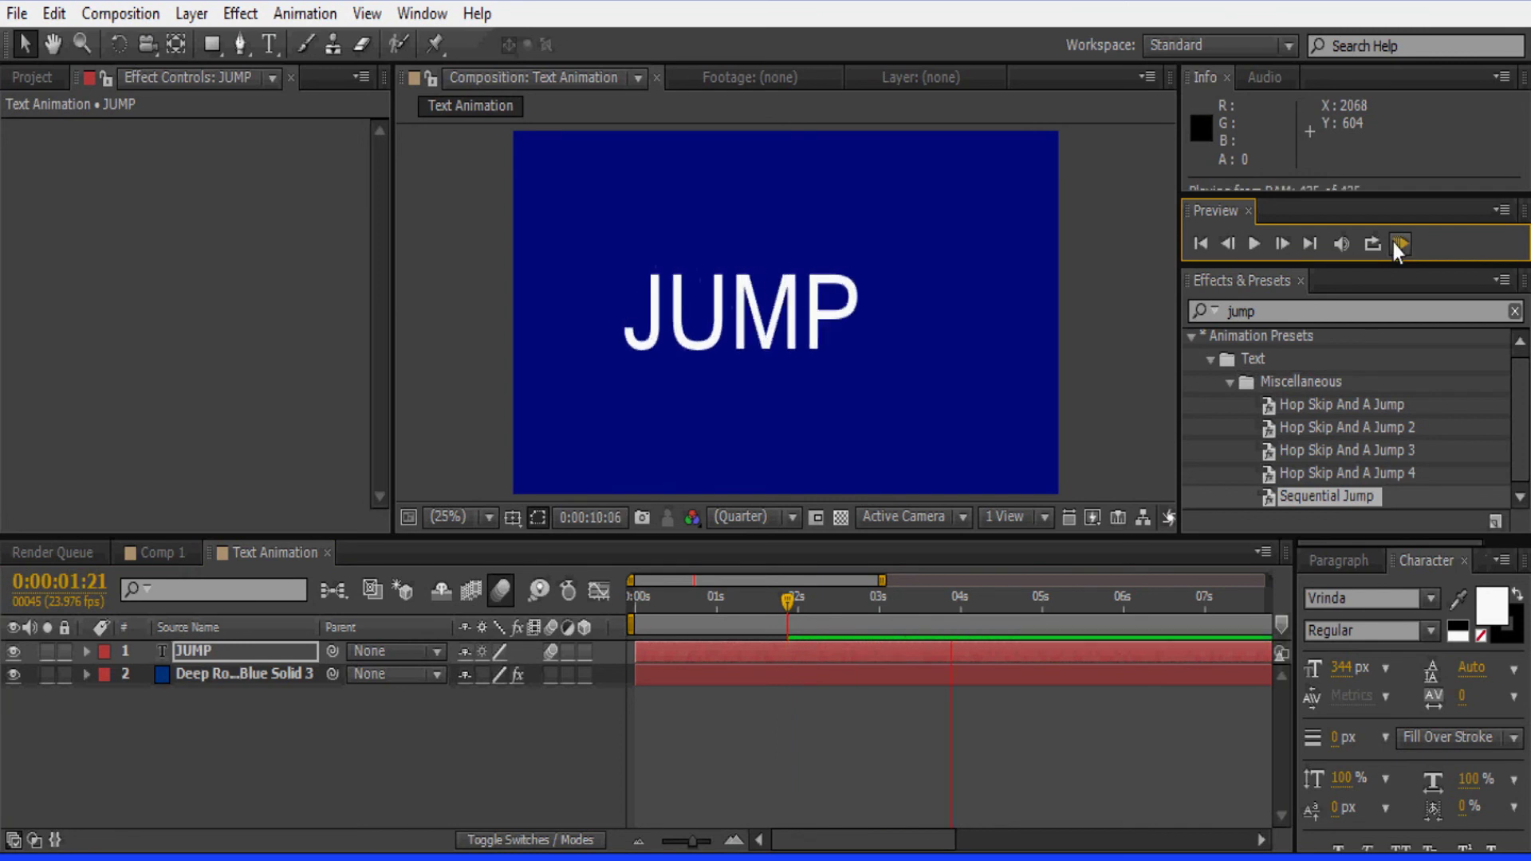
left_click(1393, 244)
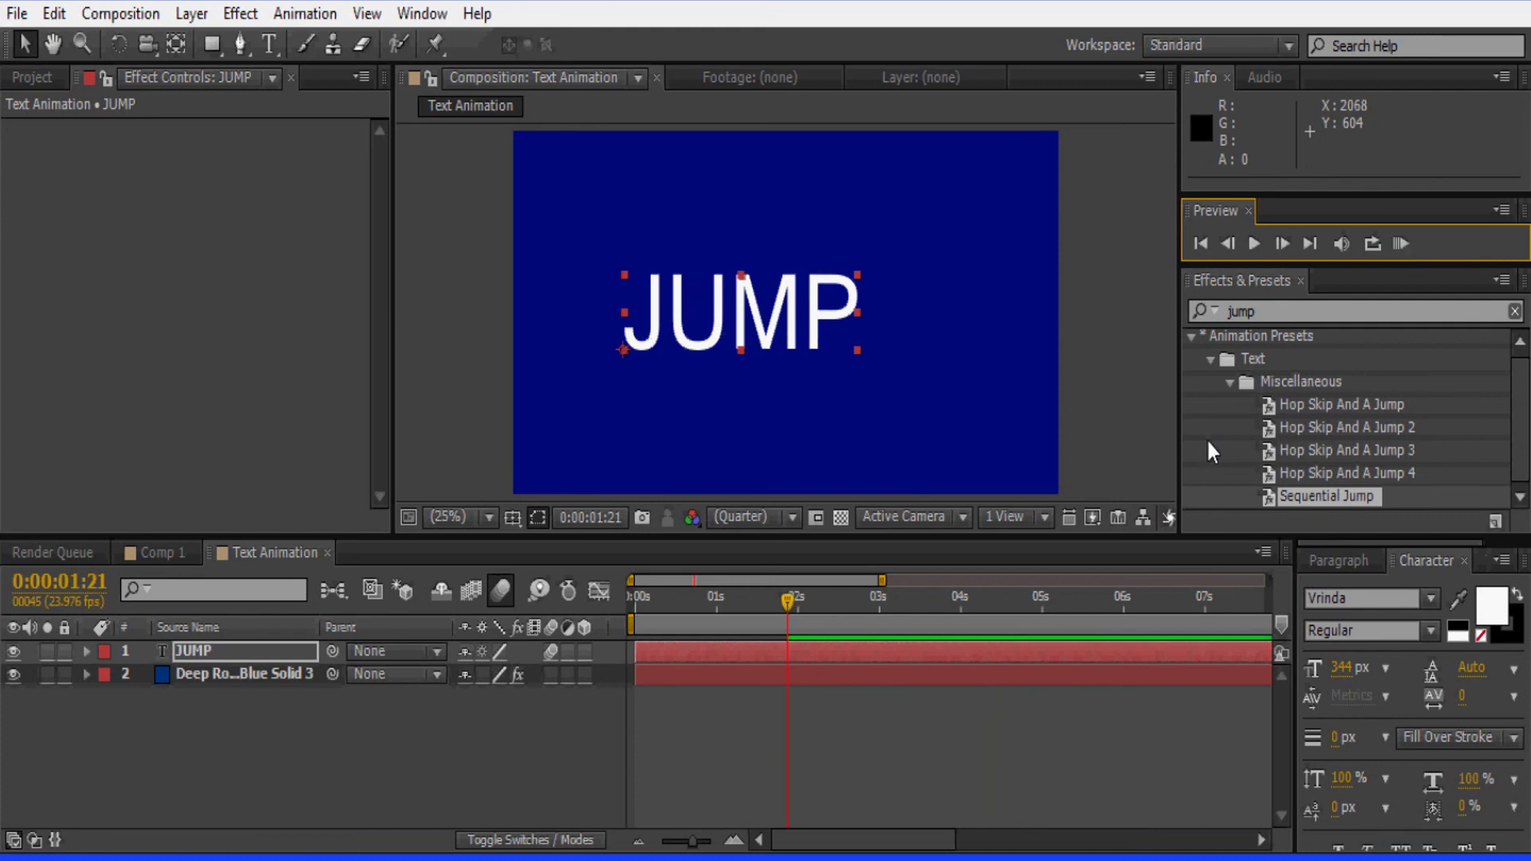
Reveal the Offset keyframes in the selector of the JUMP layer's Y-Pos (Jump) animator.
left_click(85, 651)
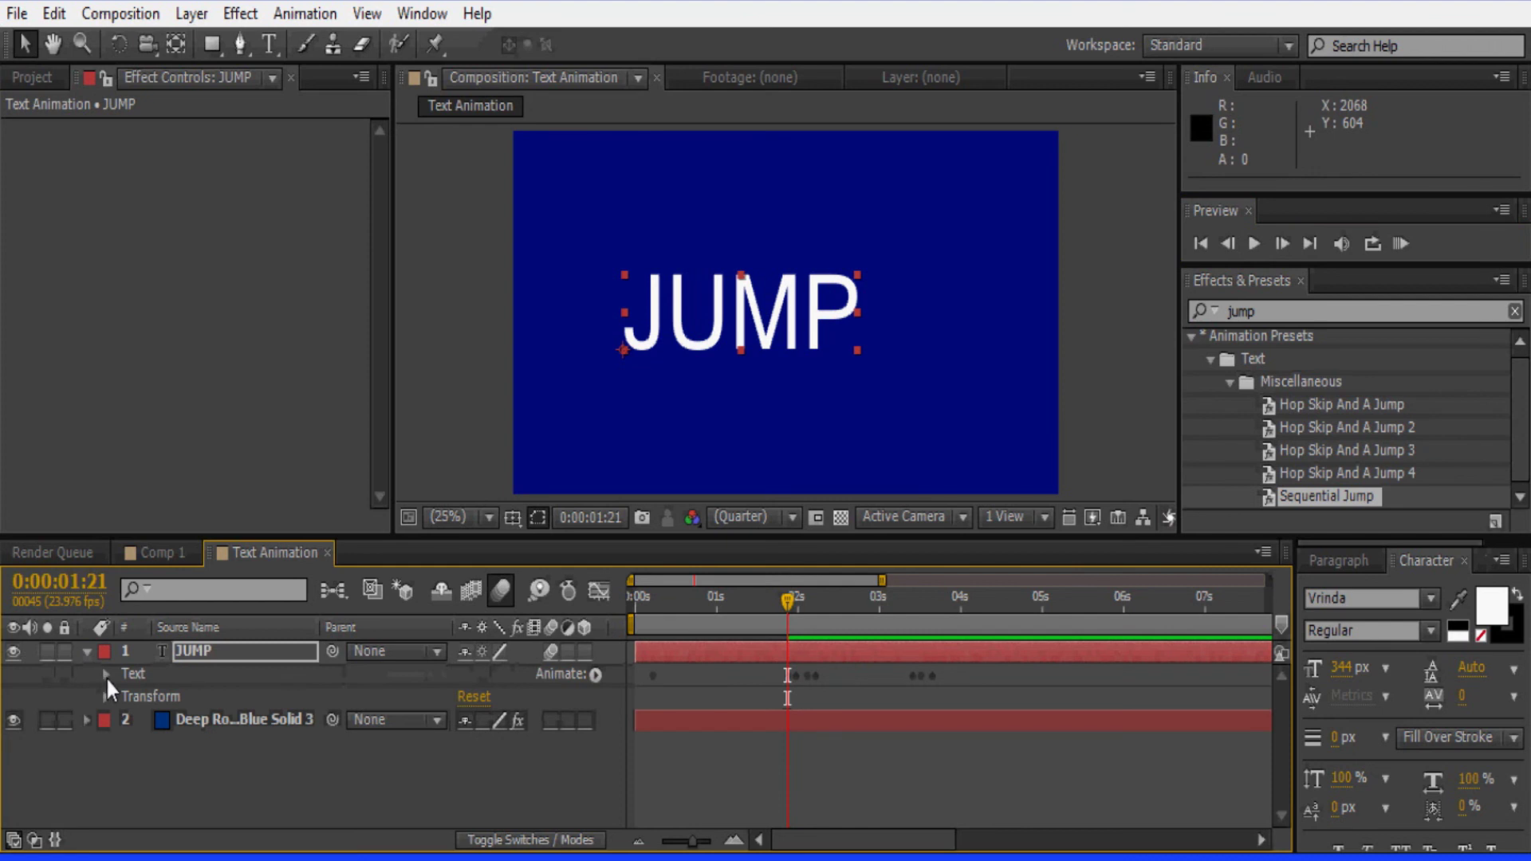
left_click(106, 674)
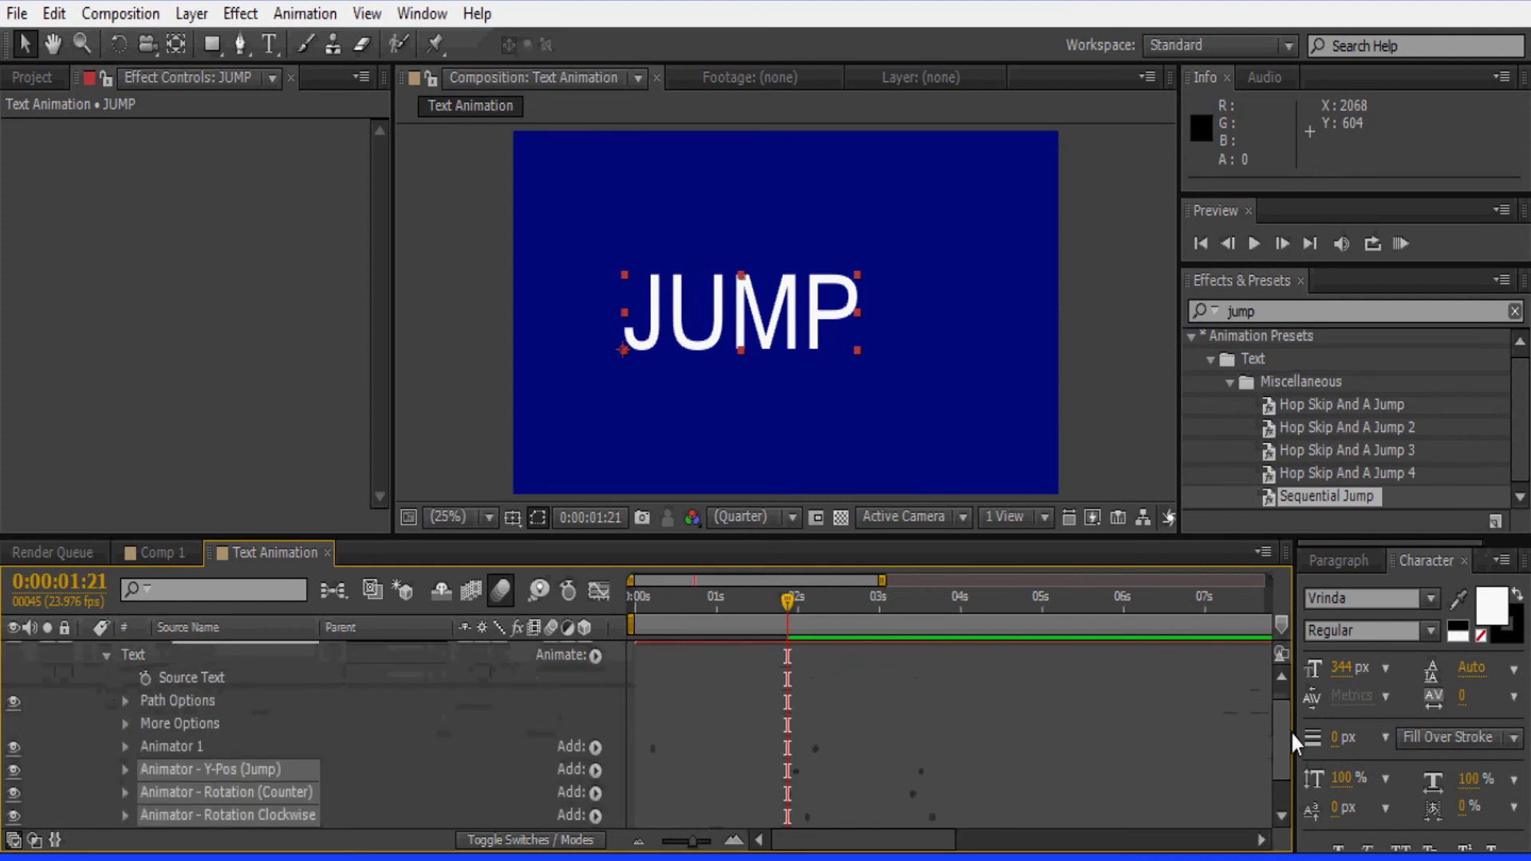
left_click_drag(1285, 739, 1282, 752)
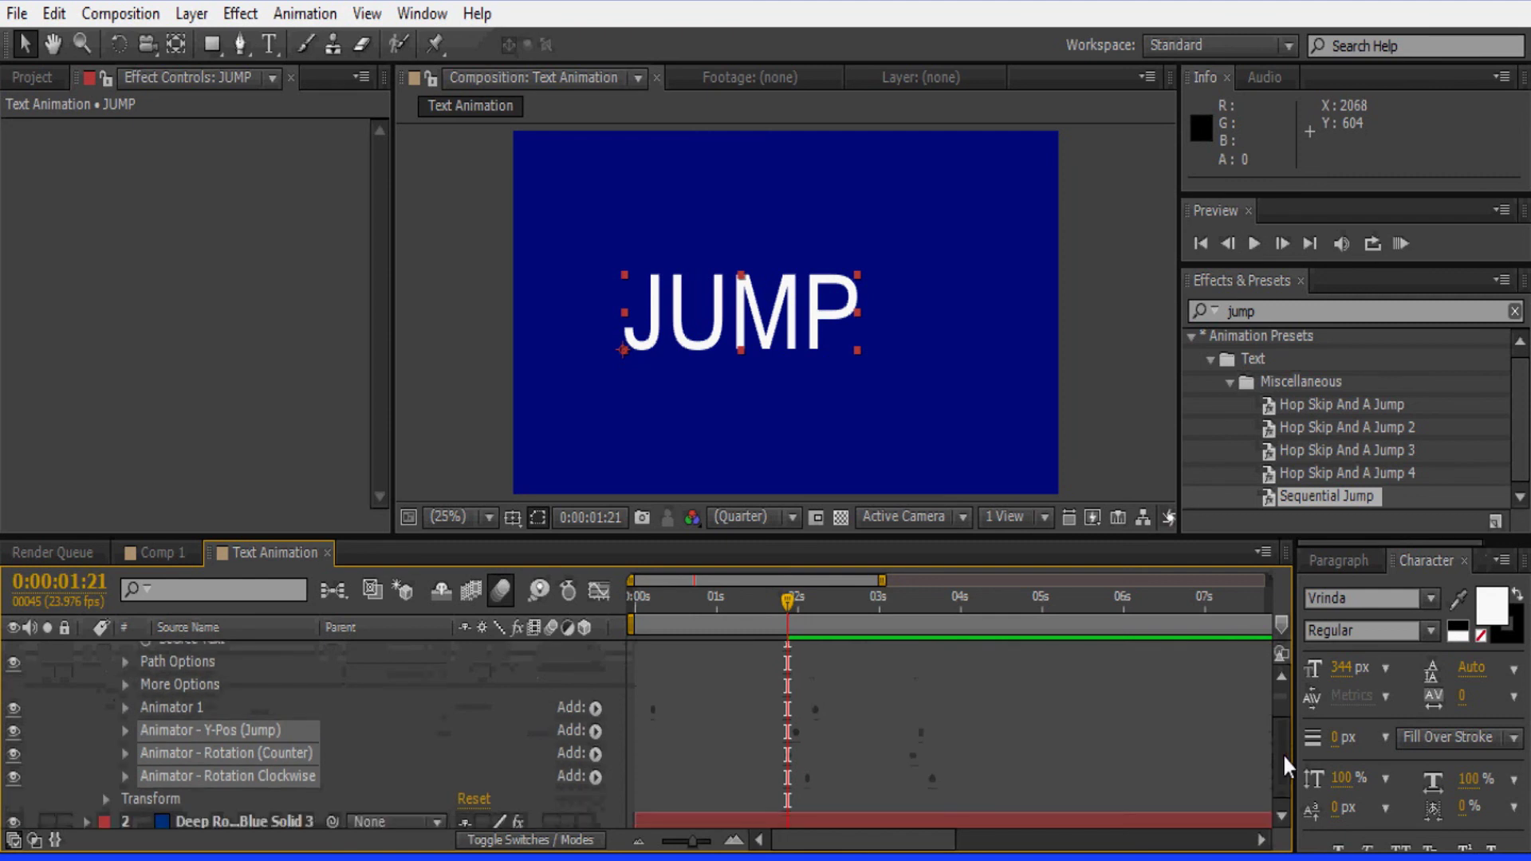
left_click(125, 724)
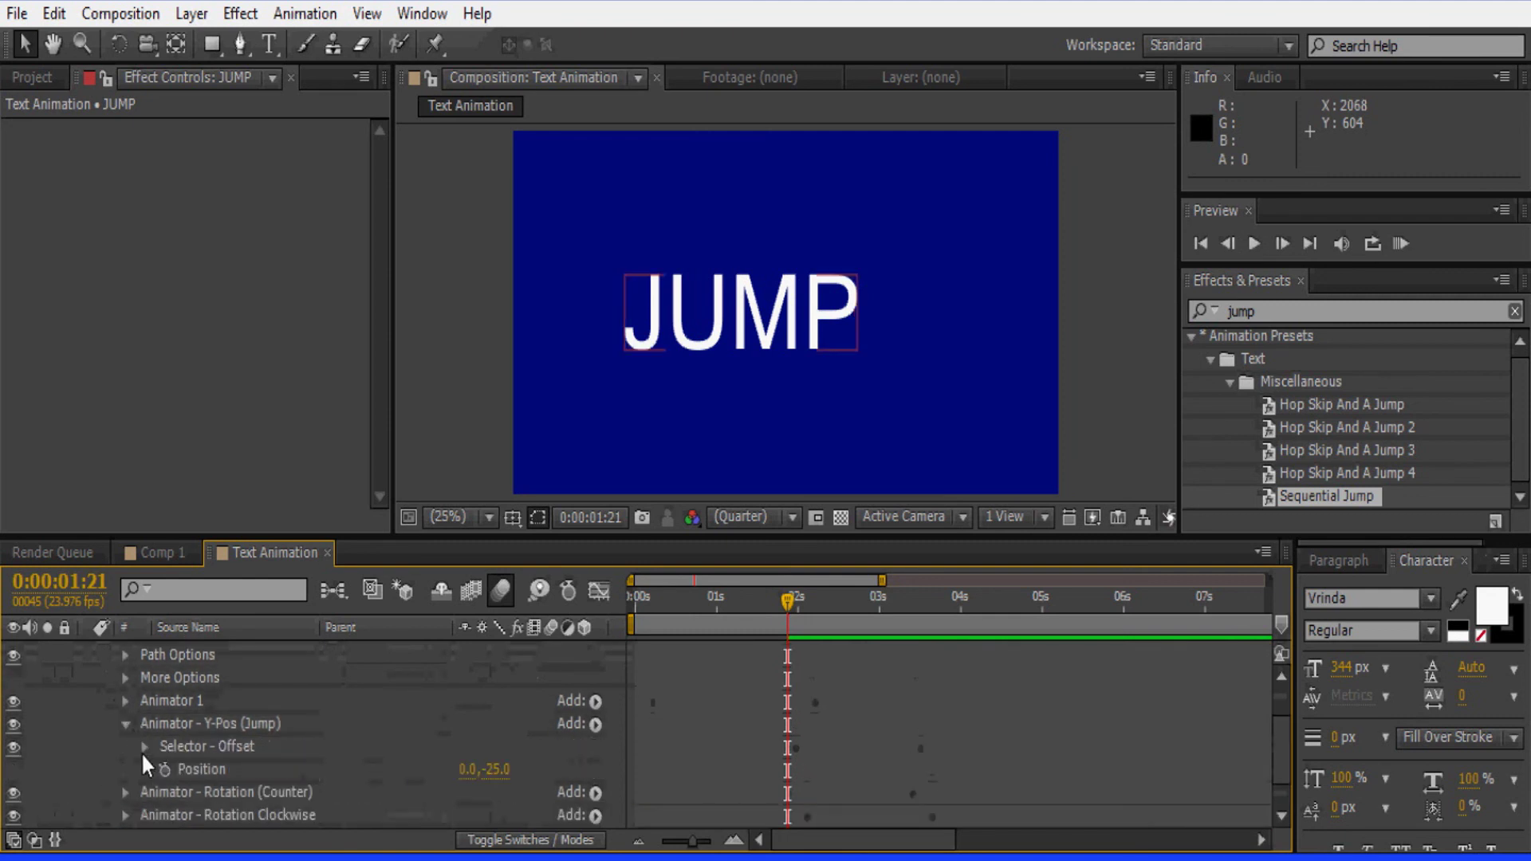
left_click(145, 746)
left_click(1281, 815)
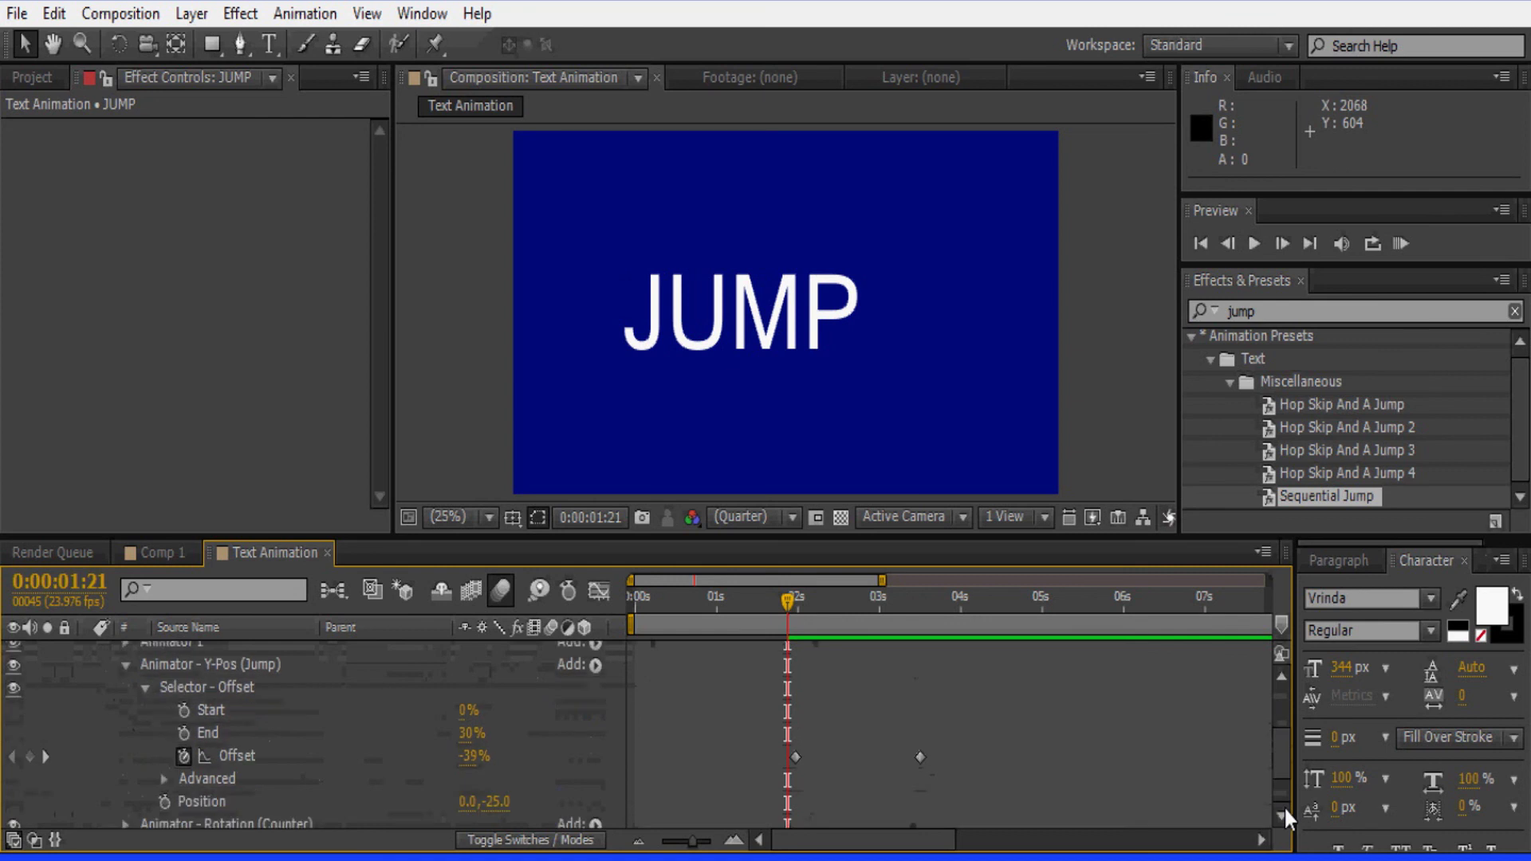
Reveal the Offset selector properties of the JUMP layer's Rotation (Counter) and Rotation Clockwise animators.
left_click(125, 749)
left_click(144, 771)
scroll(337, 764, "down", 3)
left_click(125, 770)
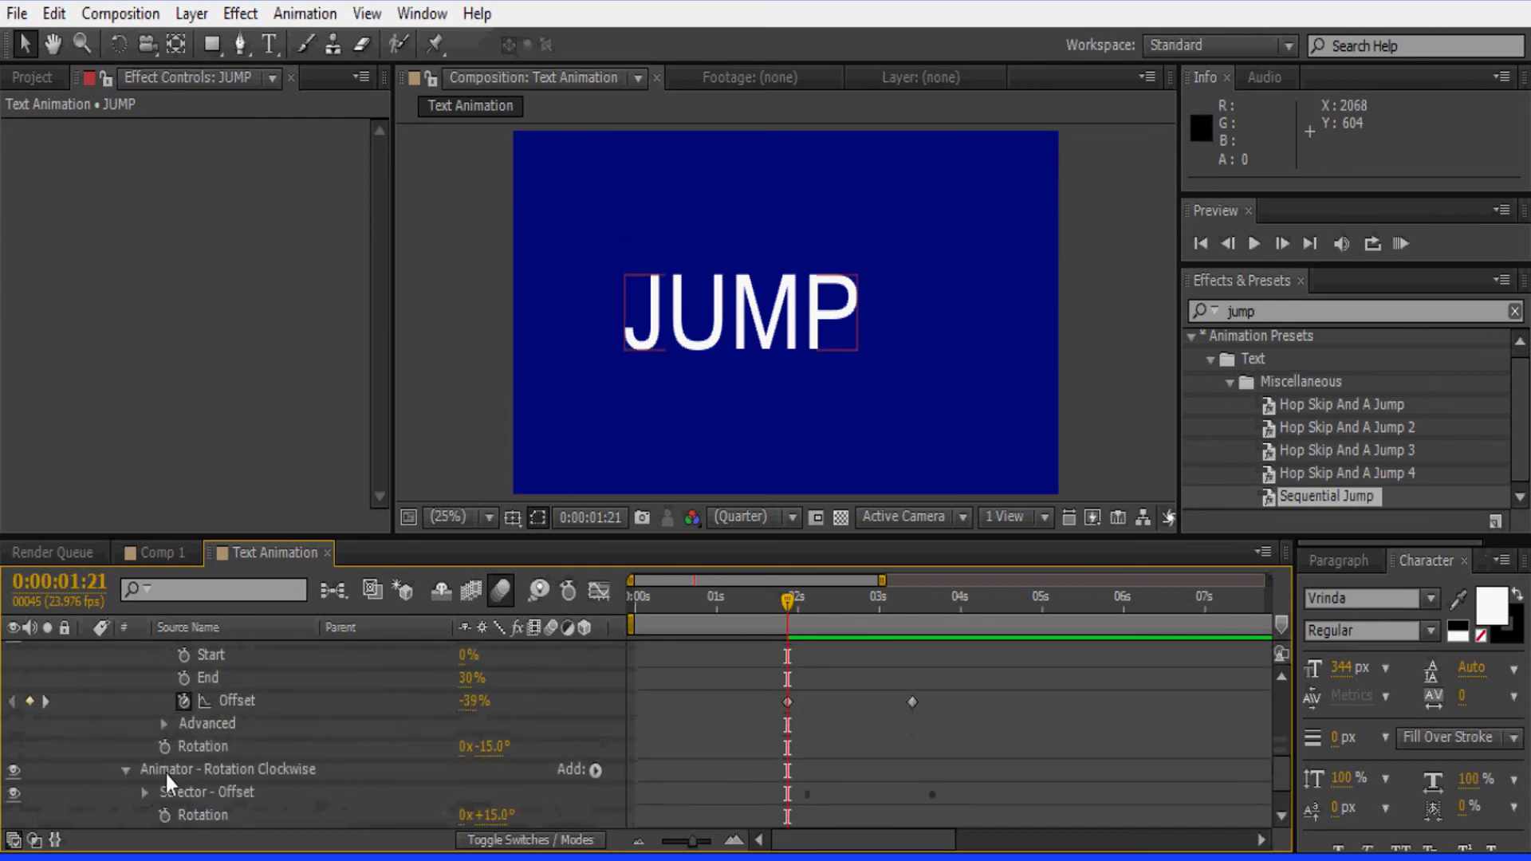
left_click(144, 793)
scroll(219, 753, "down", 1)
Try speeding up the jump by moving the Y-Pos (Jump) animator's second Offset keyframe to about 0:00:02:15, and preview it.
left_click_drag(937, 806, 898, 622)
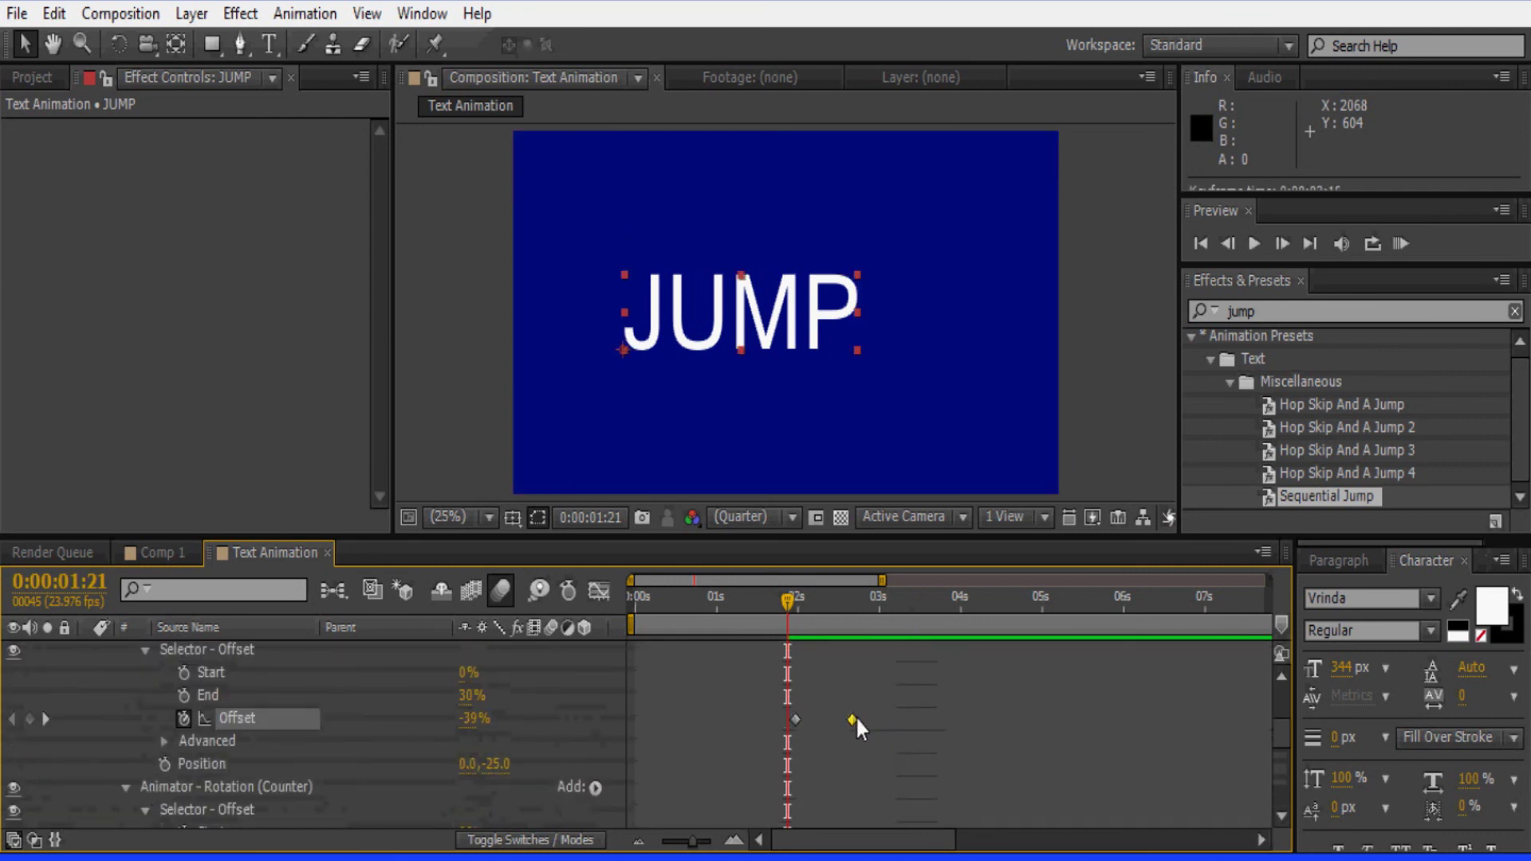
left_click(1400, 244)
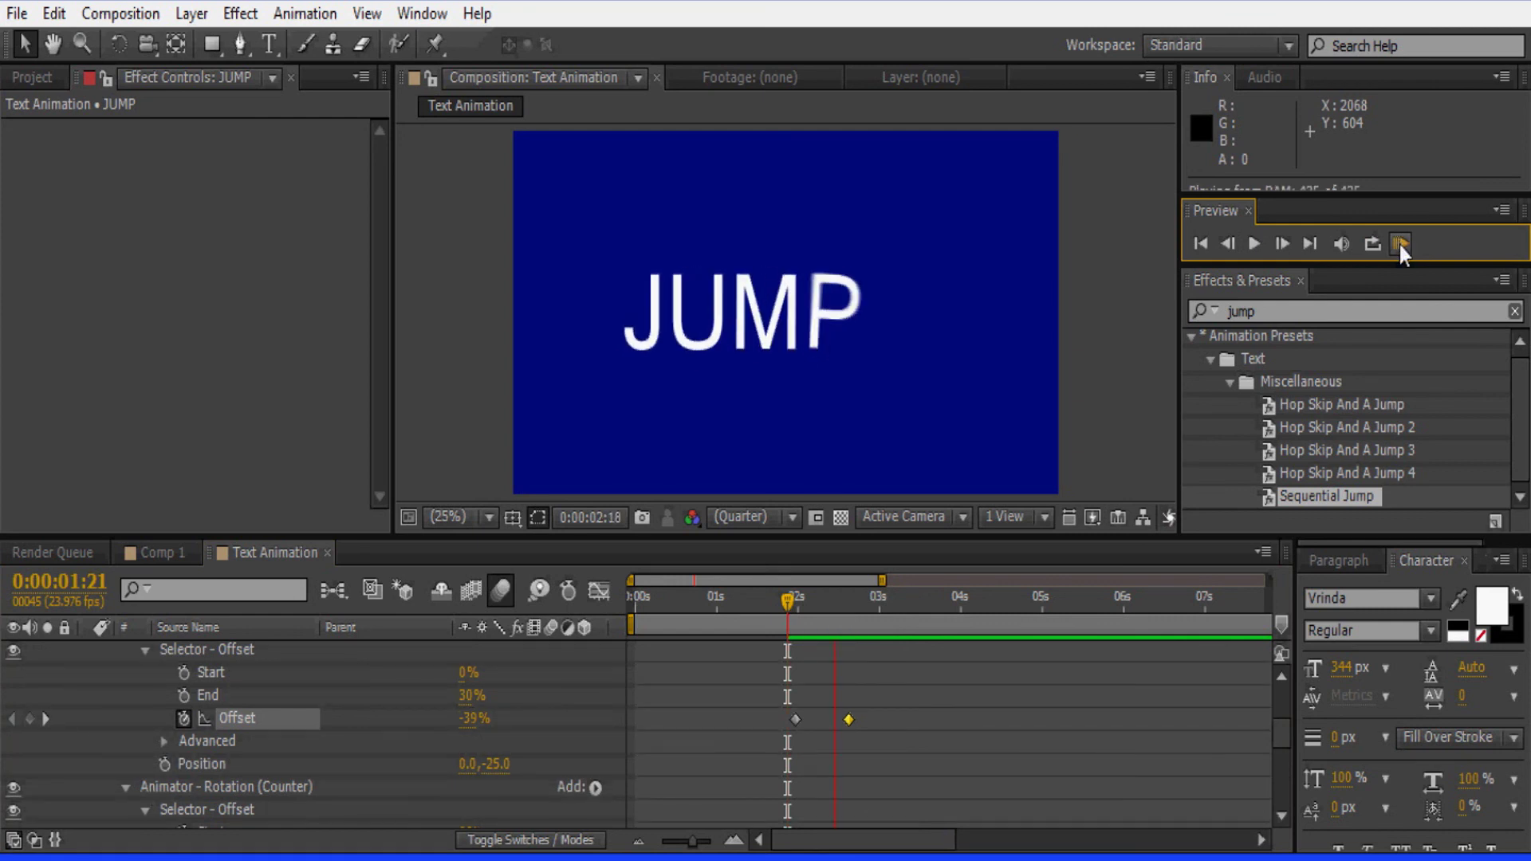
left_click(1400, 245)
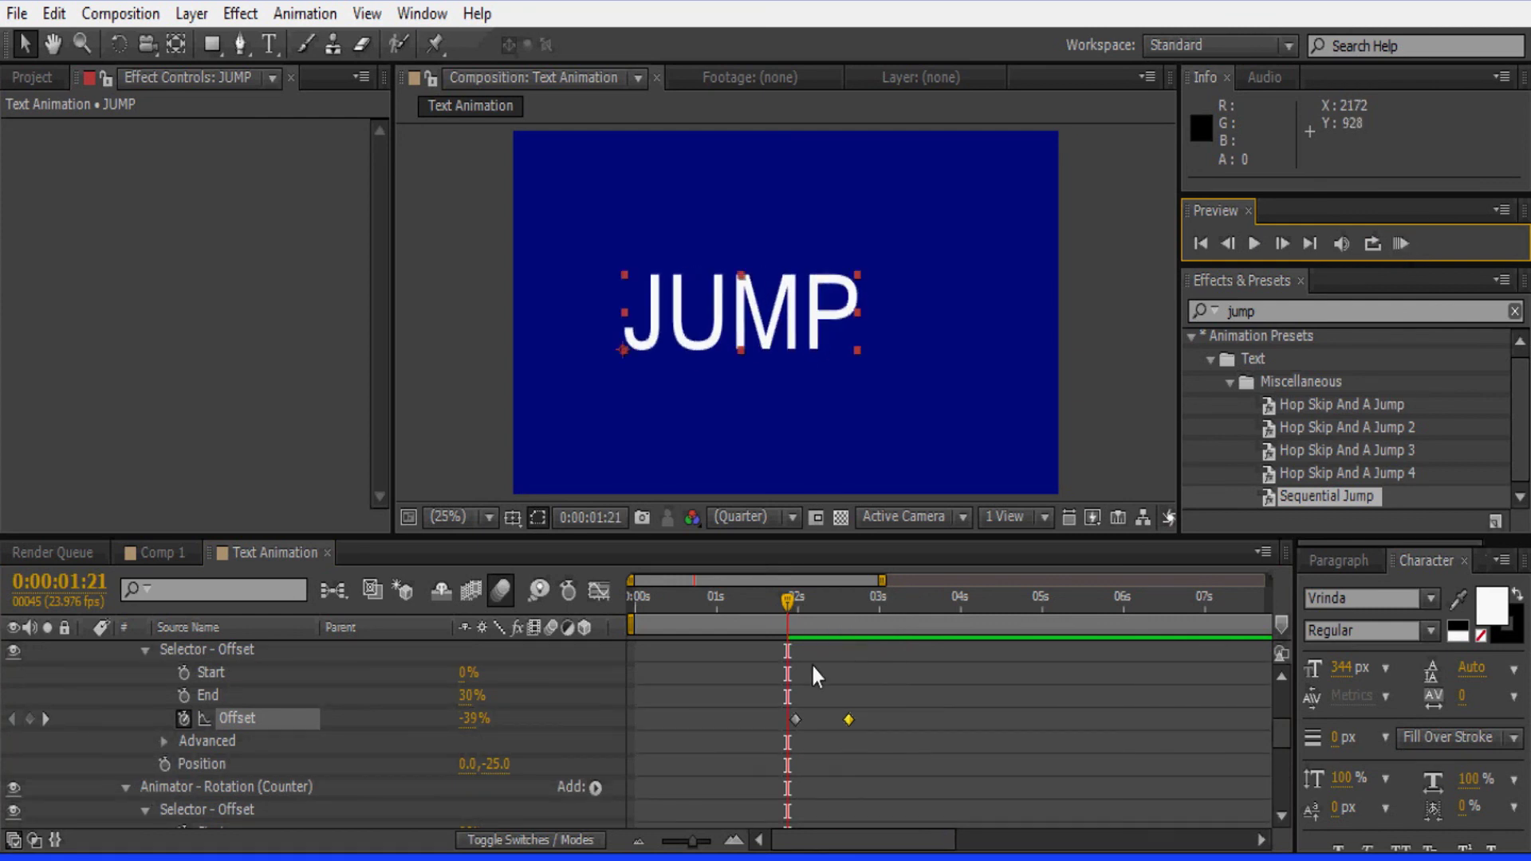
Slow the jump by moving the Y-Pos (Jump) animator's second Offset keyframe to about 0:00:04:02, preview it, and save the project.
left_click_drag(841, 718, 968, 719)
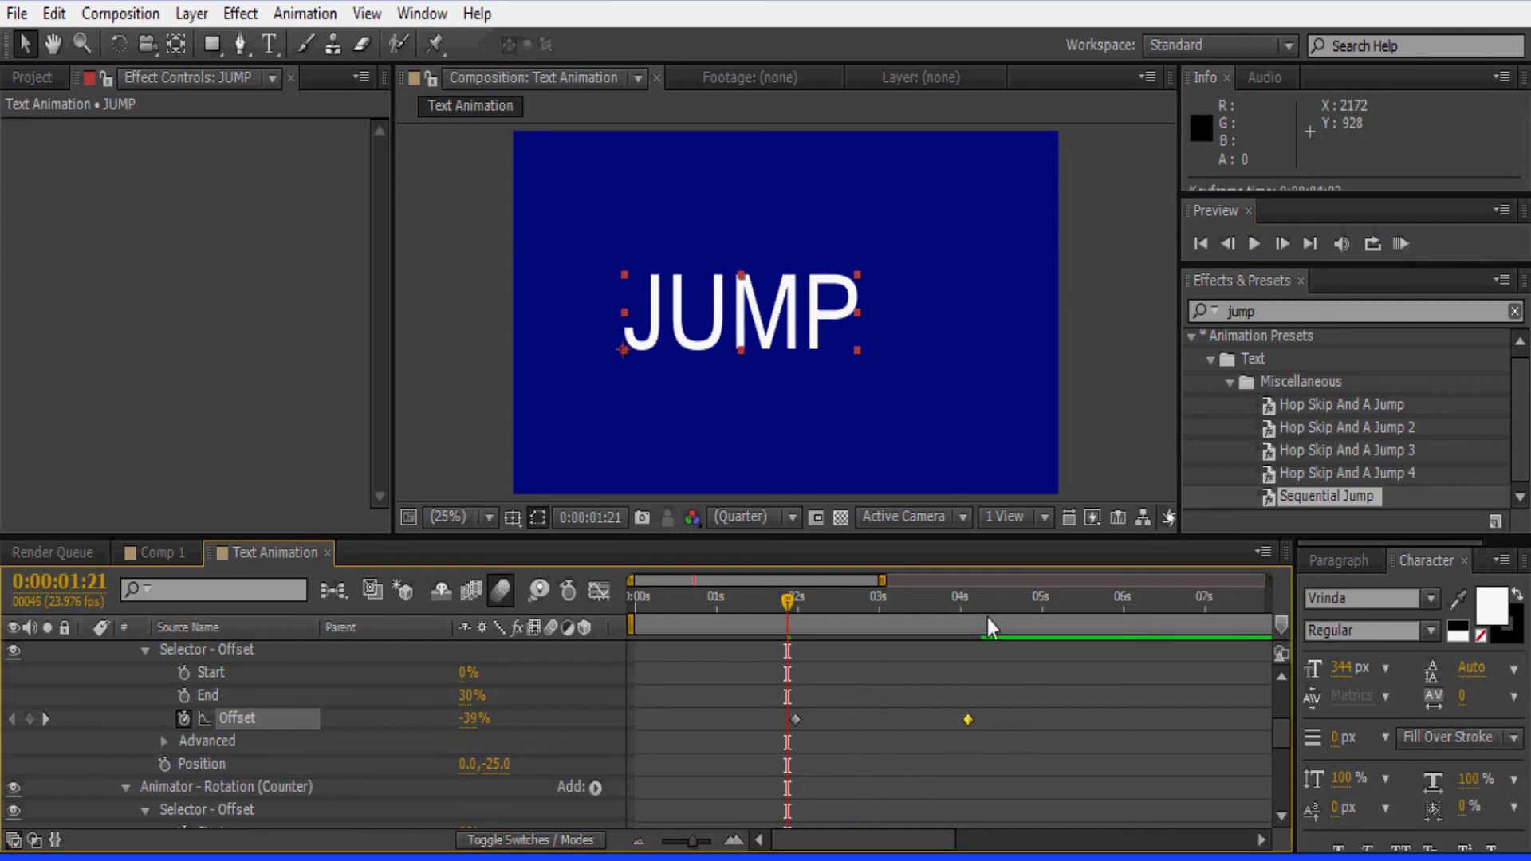
left_click(1400, 244)
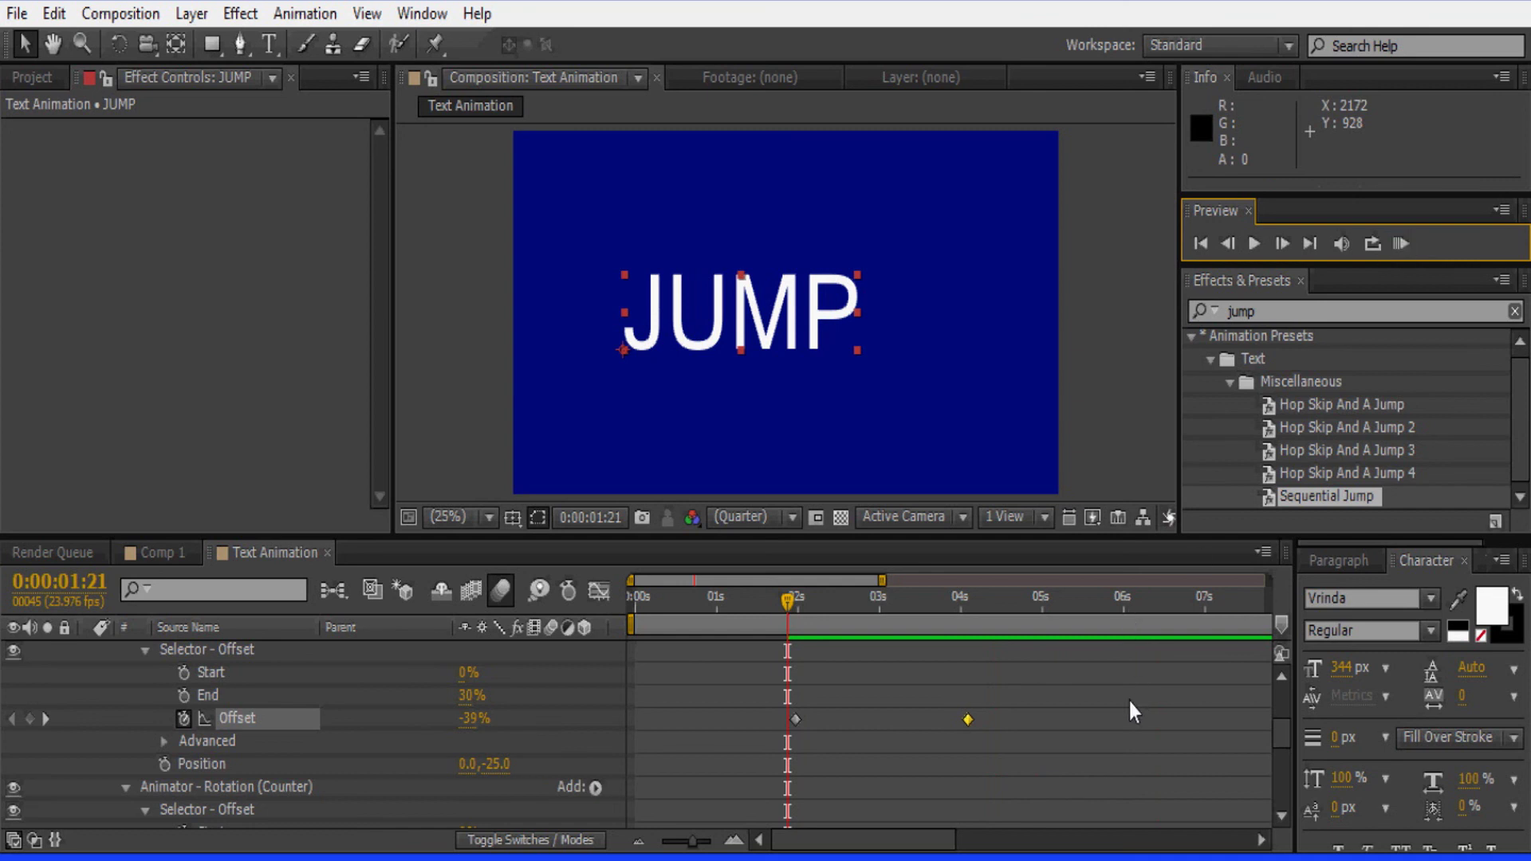
key("ctrl+s")
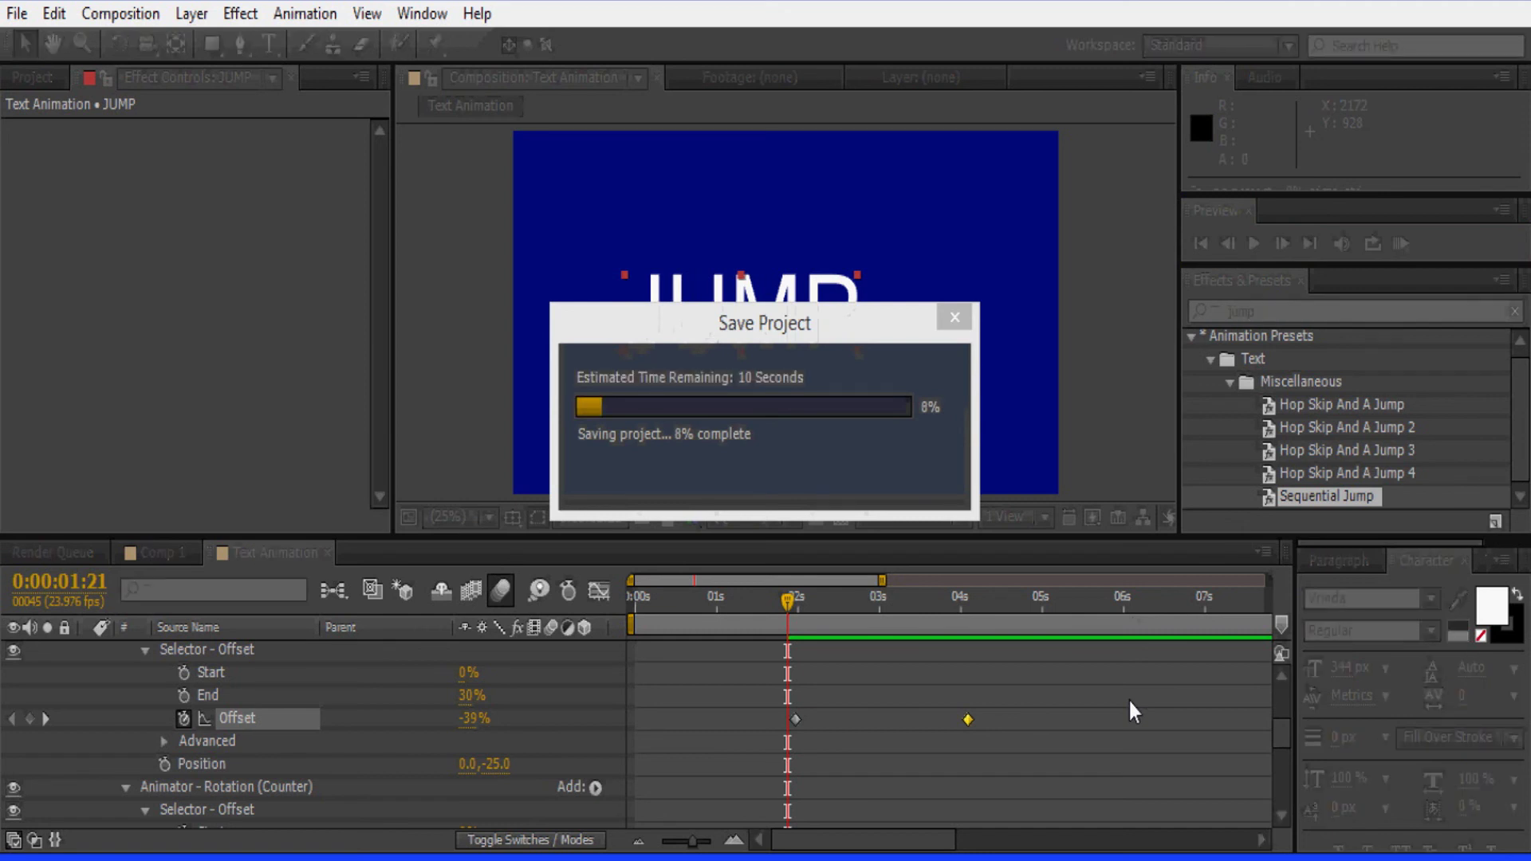